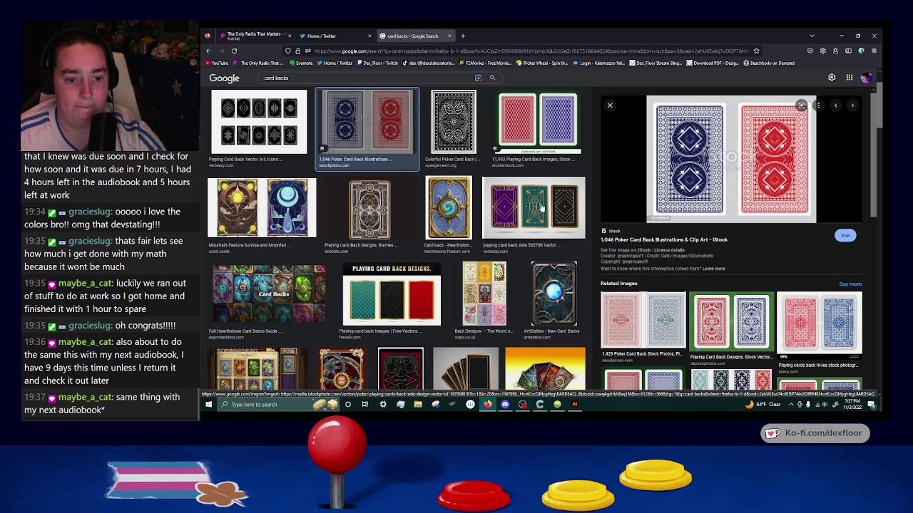
Preview the green, black and red Freepik card backs and the Bicycle Rider Back design among the image results.
click(392, 294)
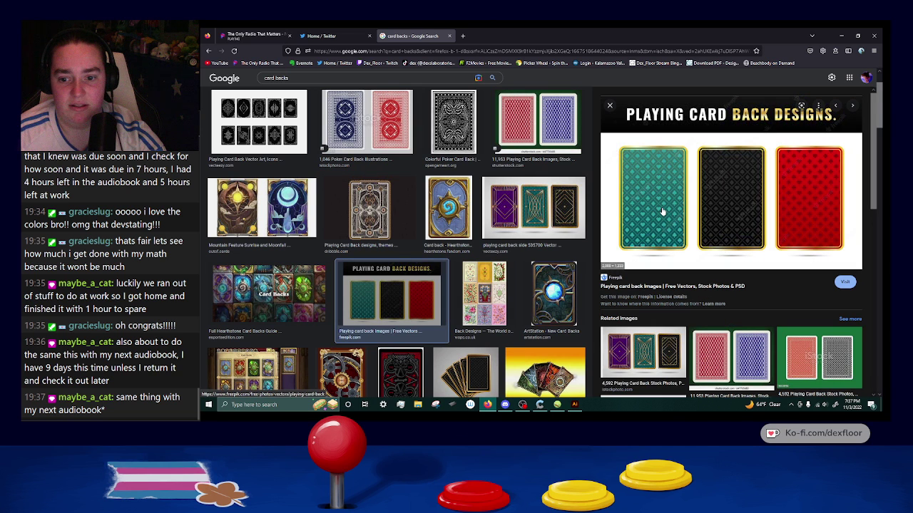
scroll(706, 239, down, 2)
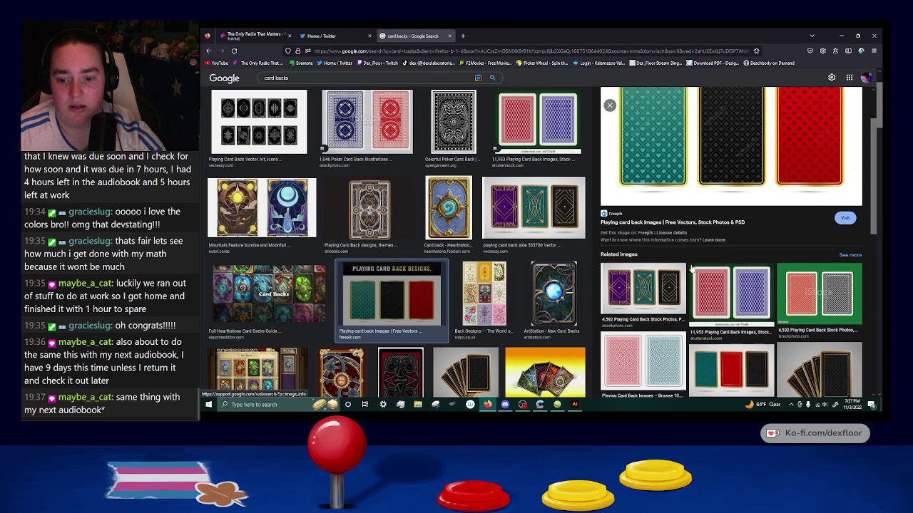
scroll(552, 285, down, 1)
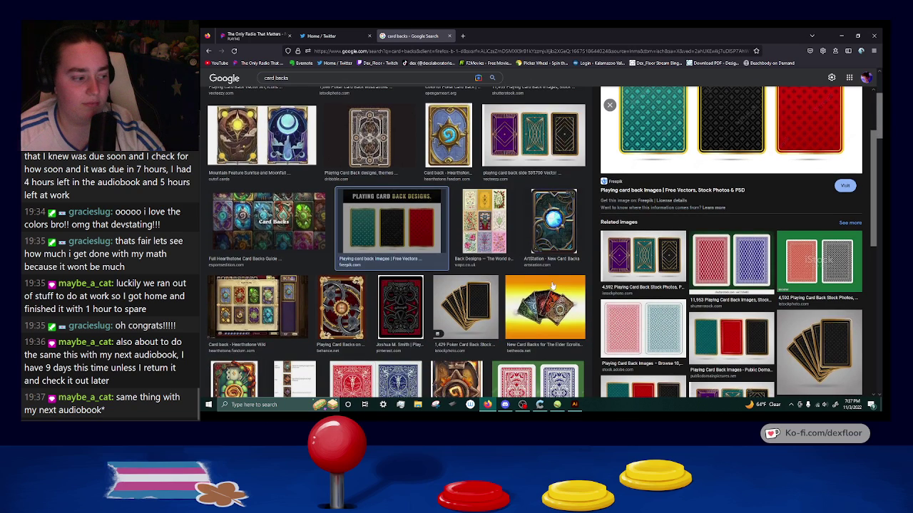
scroll(553, 285, down, 3)
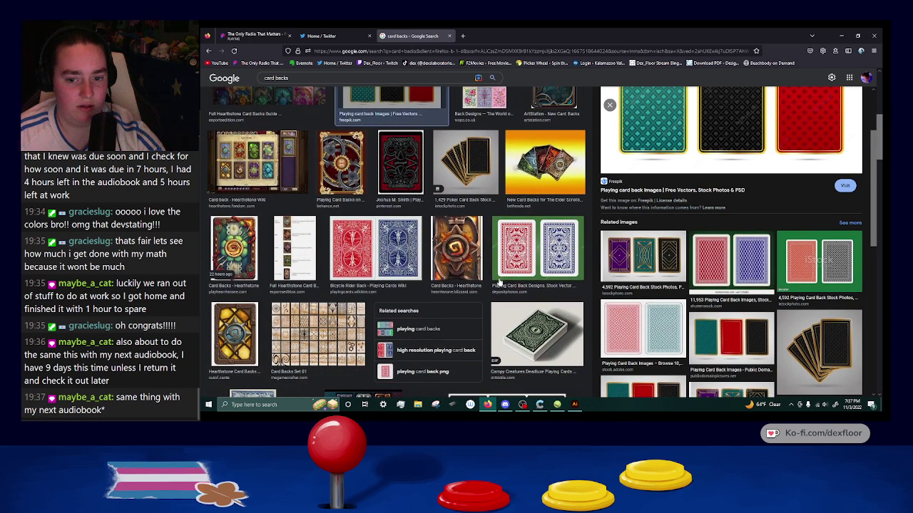
click(397, 271)
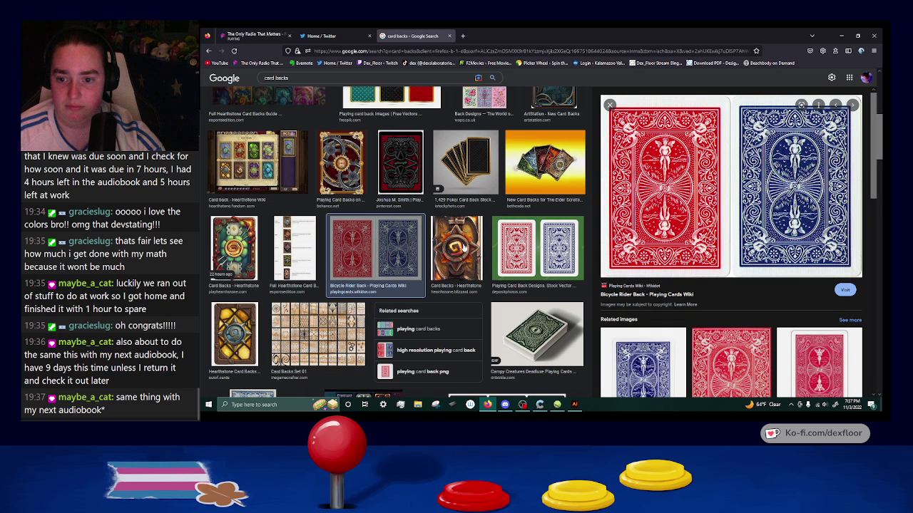
Look further through the card back results and preview the iStock pair of red and blue lattice-pattern backs.
scroll(464, 246, down, 5)
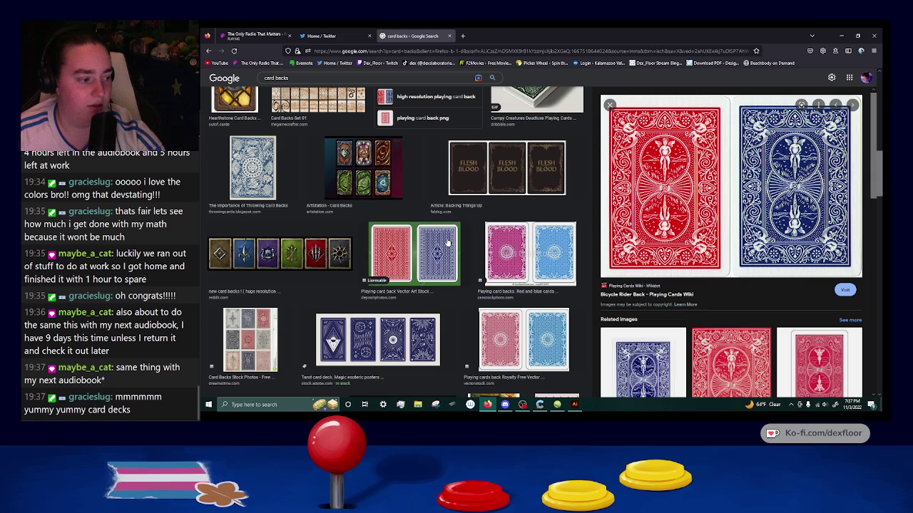
scroll(449, 243, down, 6)
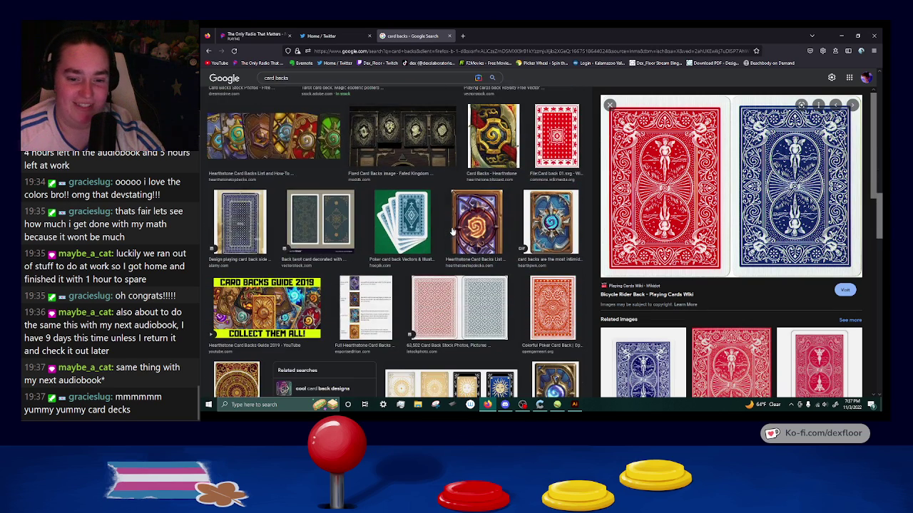
scroll(459, 227, down, 1)
click(460, 228)
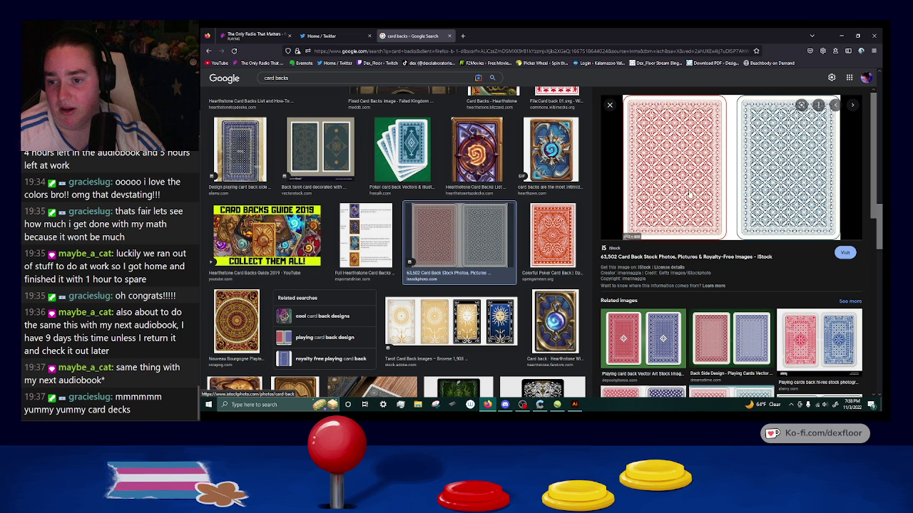
scroll(656, 295, down, 1)
scroll(653, 293, up, 1)
scroll(654, 294, up, 1)
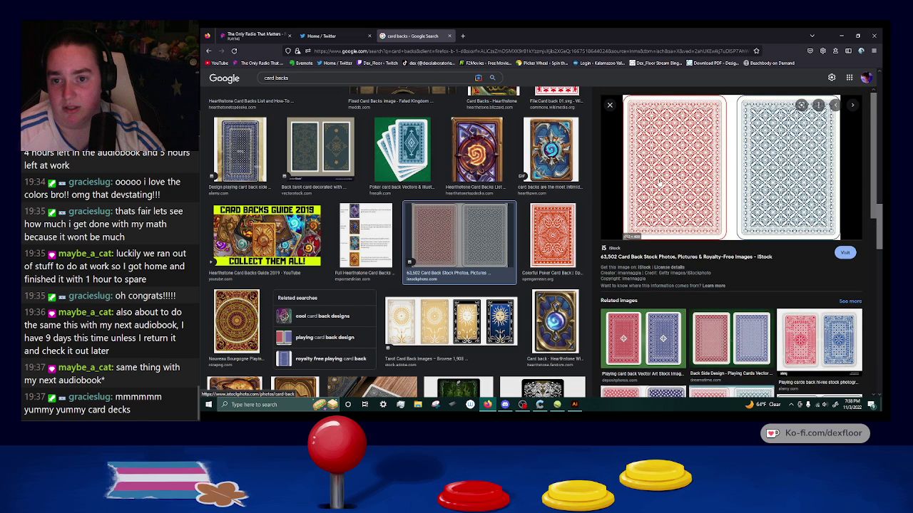
scroll(660, 185, up, 1)
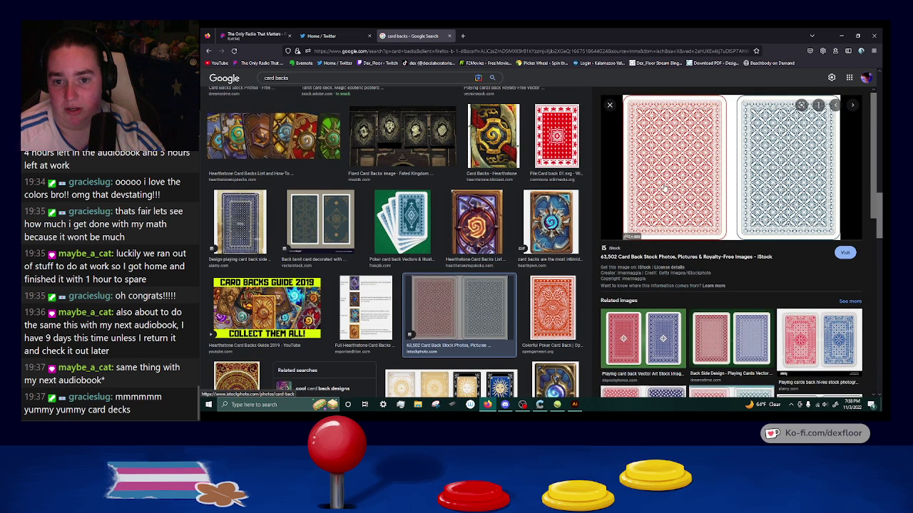
Preview the Dribbble photo of a grey ornate card back lying on wood, and close the preview.
scroll(475, 228, down, 3)
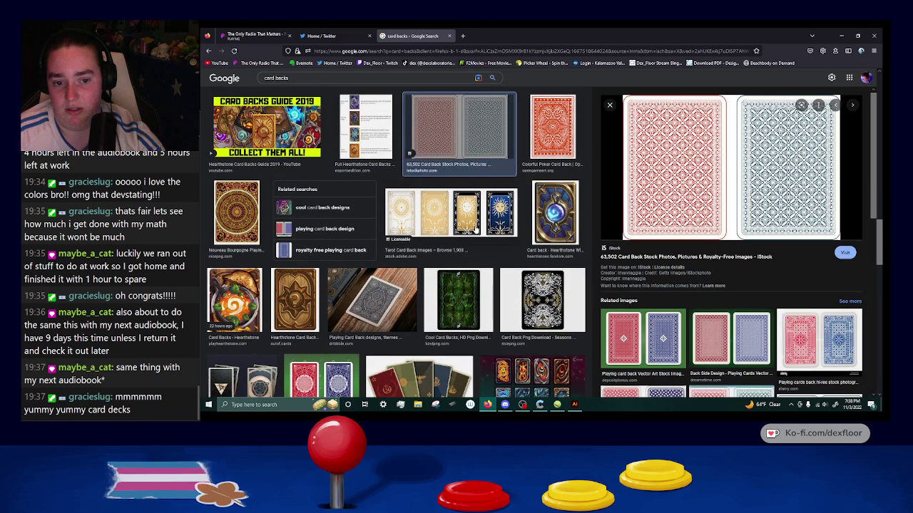
scroll(475, 230, down, 1)
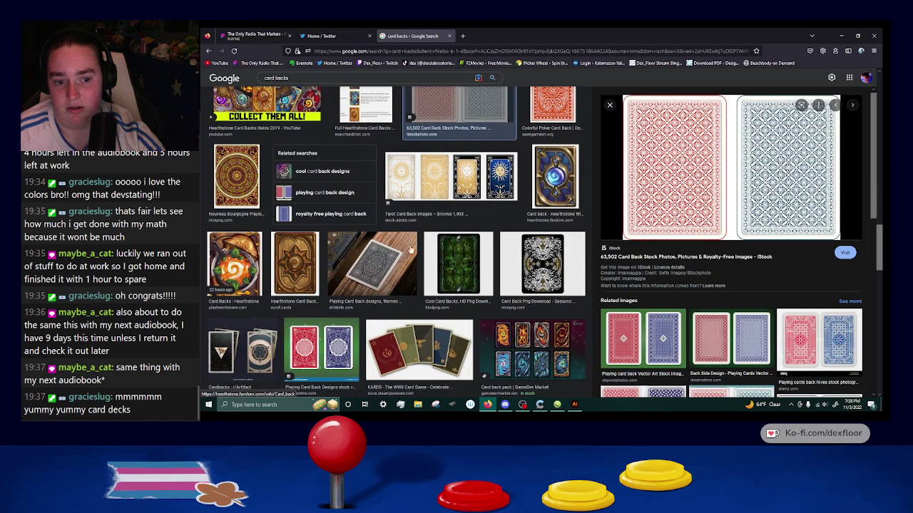
click(386, 269)
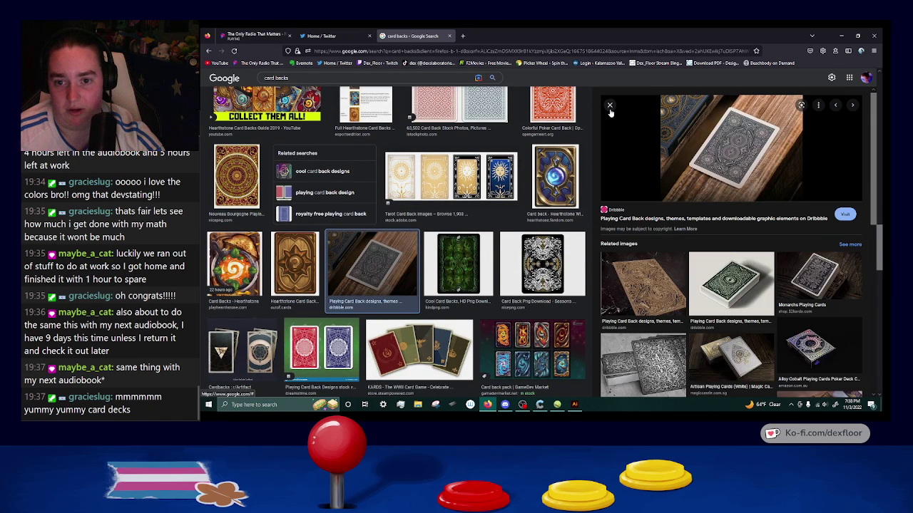
click(611, 108)
Examine more card back results, previewing the Mattgyver deck design photo and the Vecteezy set of six backs.
scroll(482, 179, down, 1)
scroll(483, 178, down, 2)
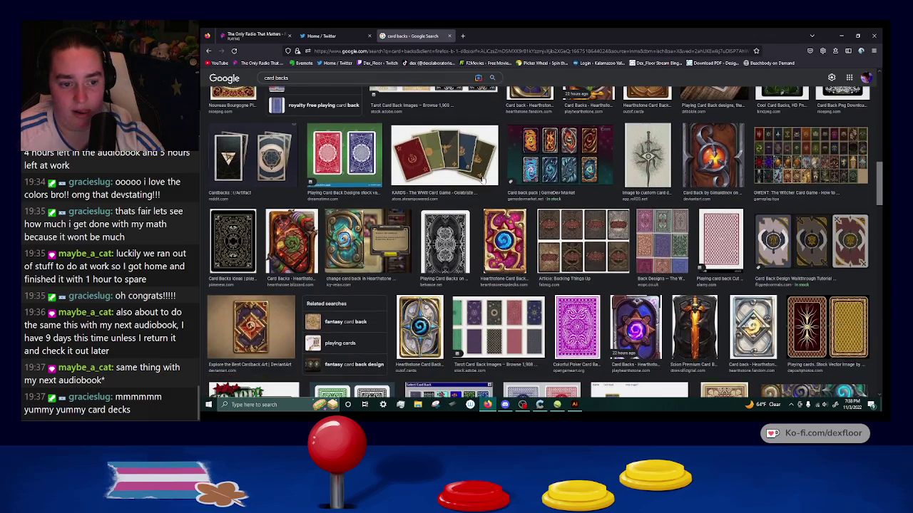
scroll(483, 179, down, 3)
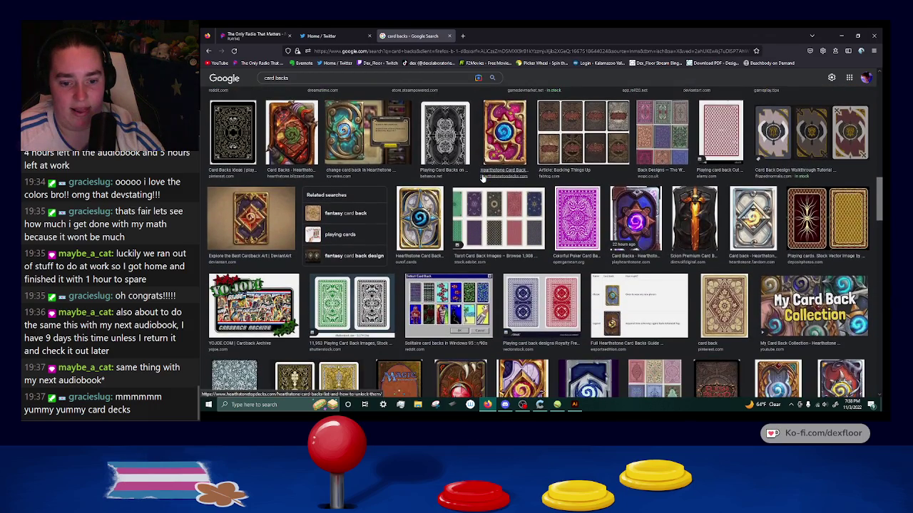
scroll(483, 179, down, 1)
scroll(483, 178, down, 3)
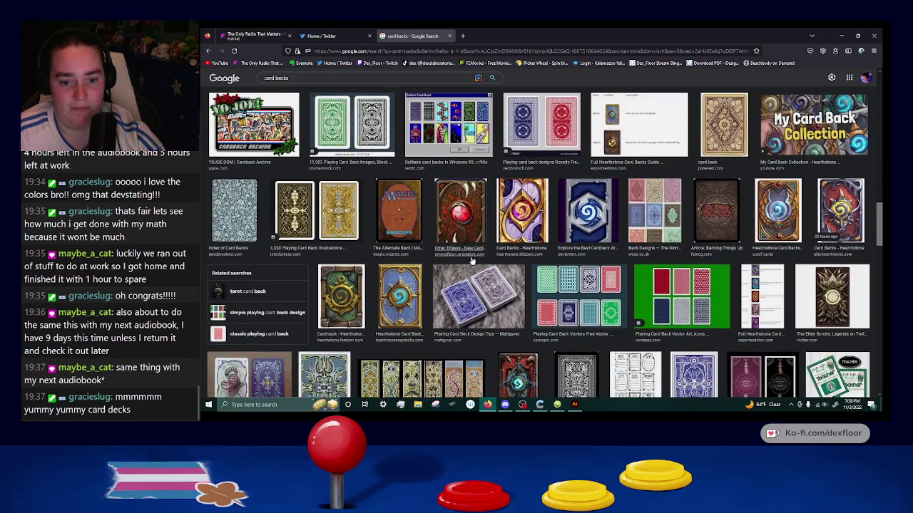
click(474, 282)
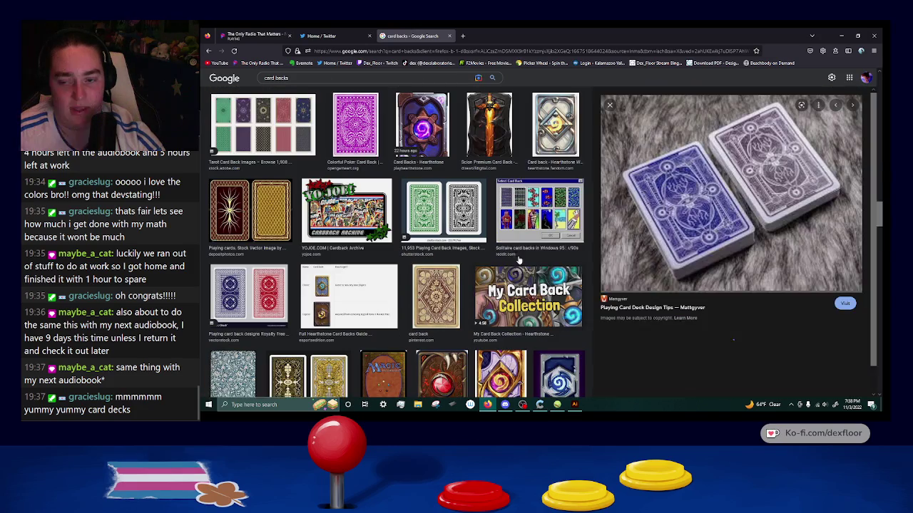
scroll(525, 173, down, 4)
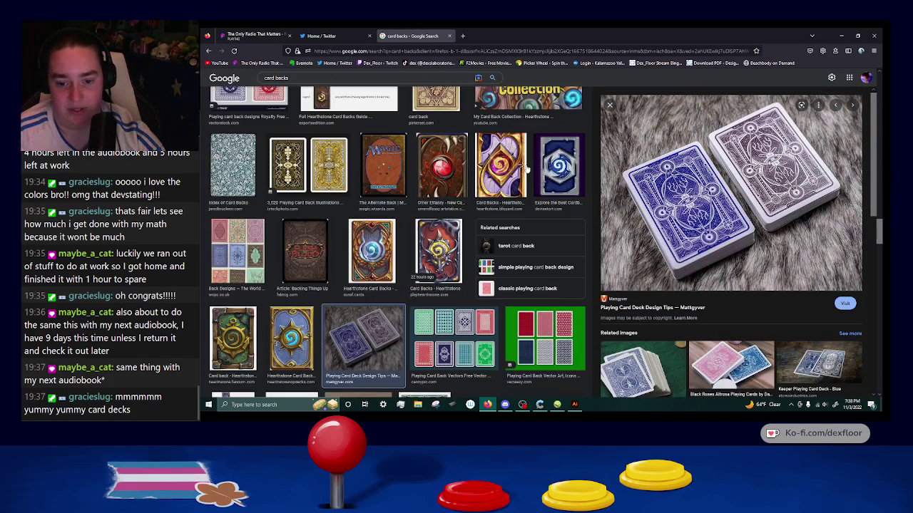
scroll(526, 168, down, 1)
click(528, 314)
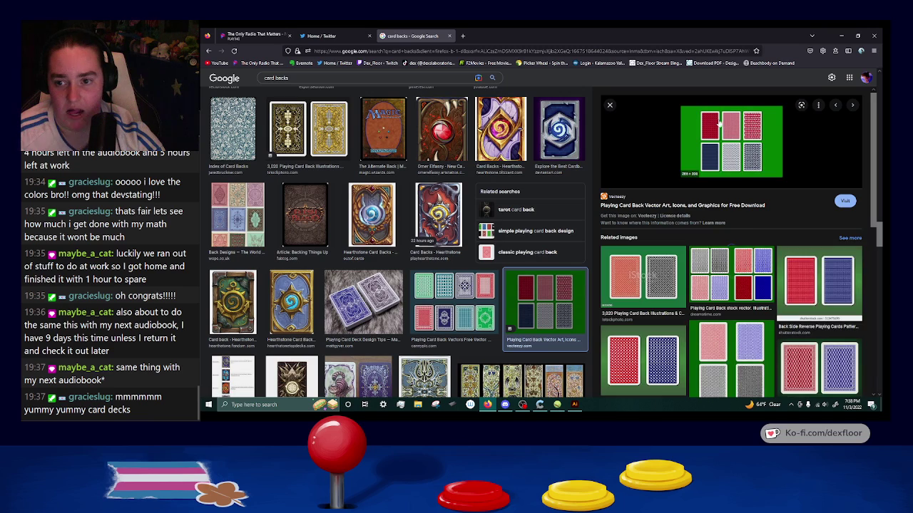
click(607, 104)
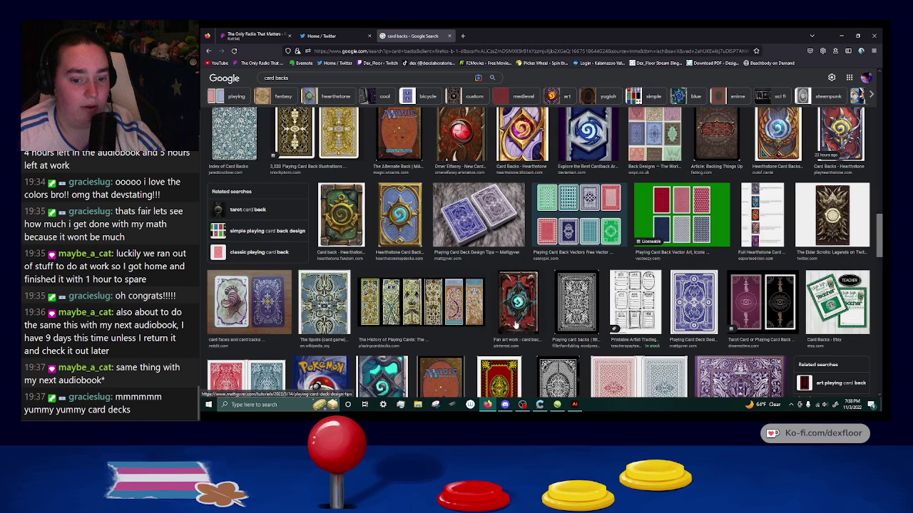
scroll(473, 223, down, 2)
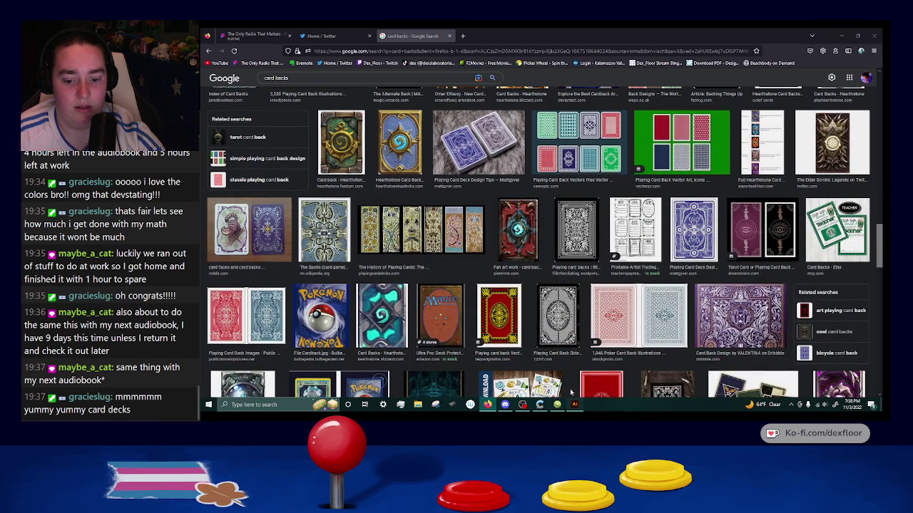
Switch to the Illustrator document containing the three blank cards on a green background.
click(574, 405)
click(590, 90)
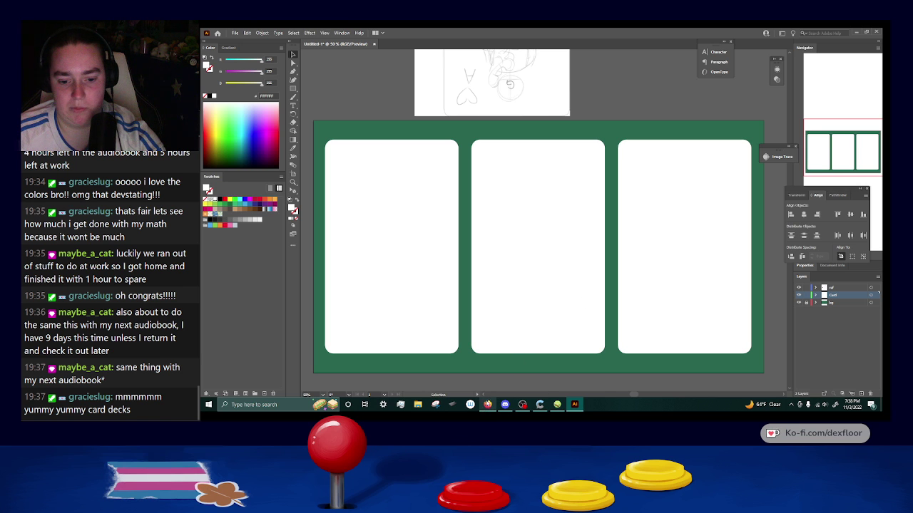
click(488, 405)
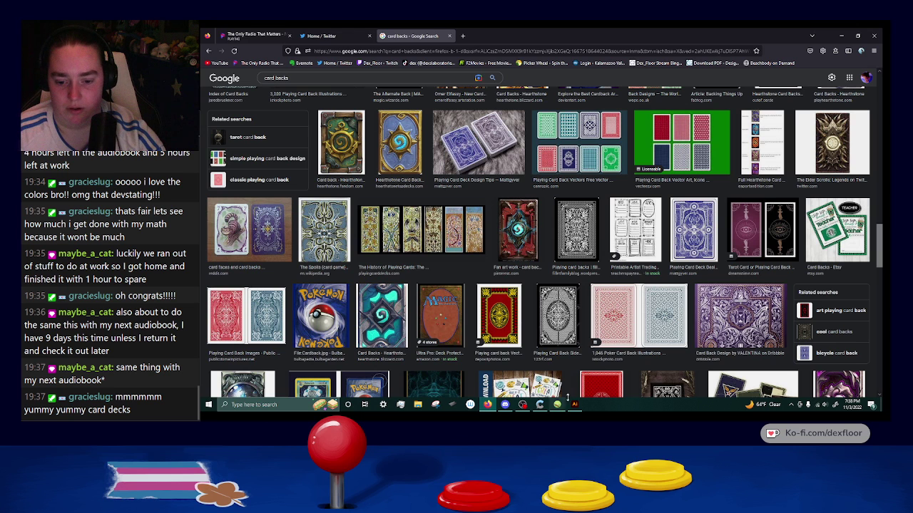
click(575, 404)
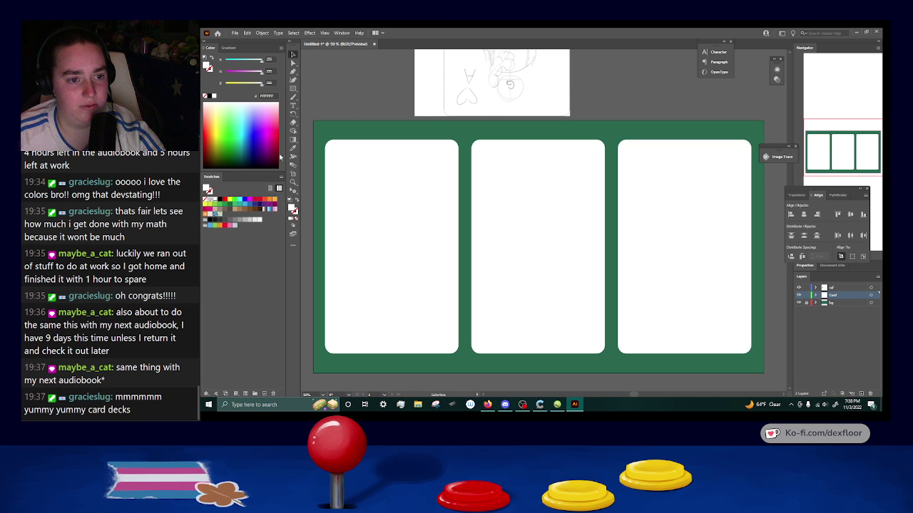
Sample the dark red swatch in the reference sketch with the Eyedropper tool as the drawing colour.
drag(594, 196, 595, 196)
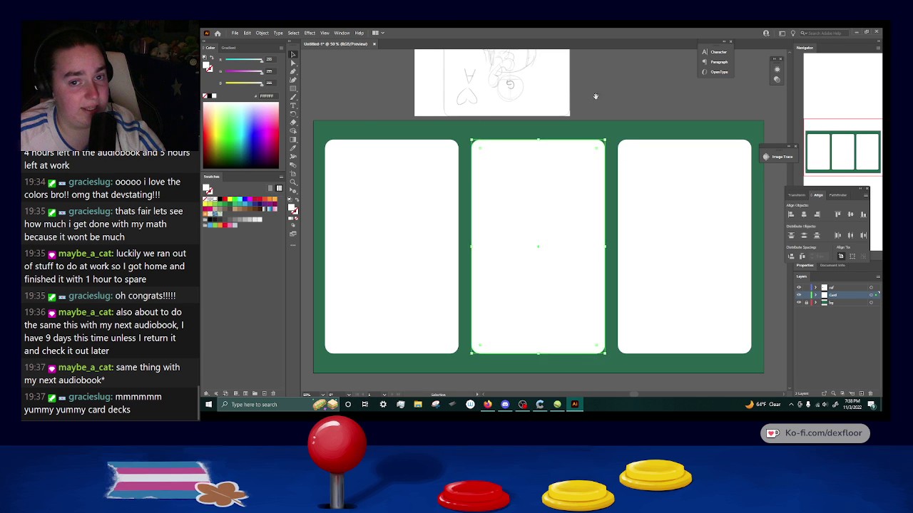
scroll(599, 214, up, 5)
scroll(608, 162, up, 1)
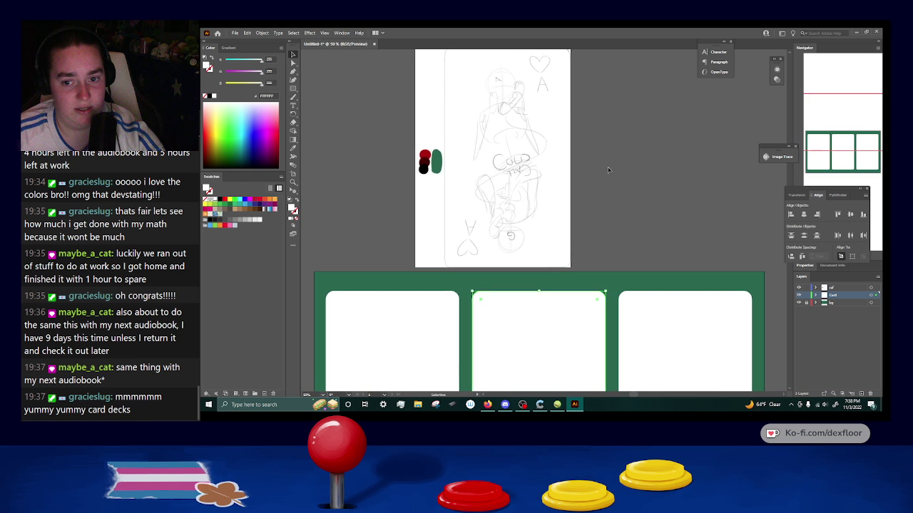
scroll(610, 165, up, 1)
drag(616, 180, 641, 236)
scroll(665, 219, down, 1)
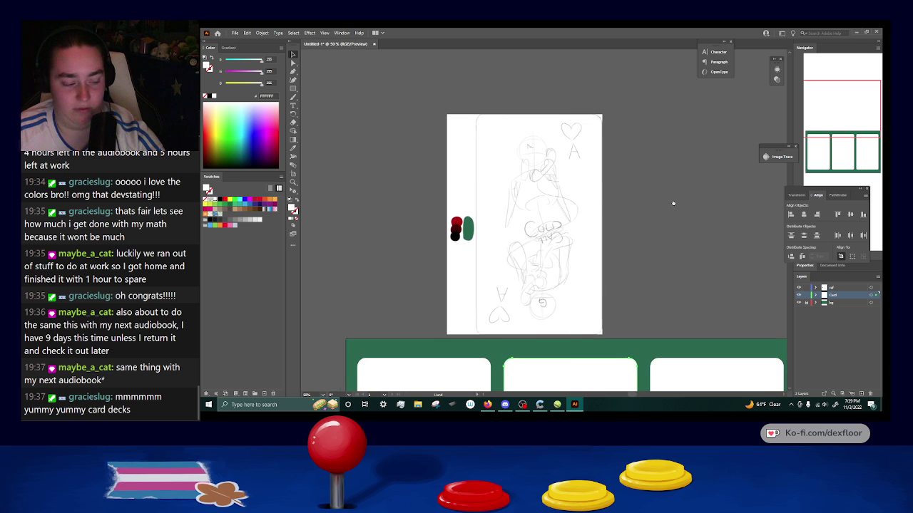
right_click(462, 223)
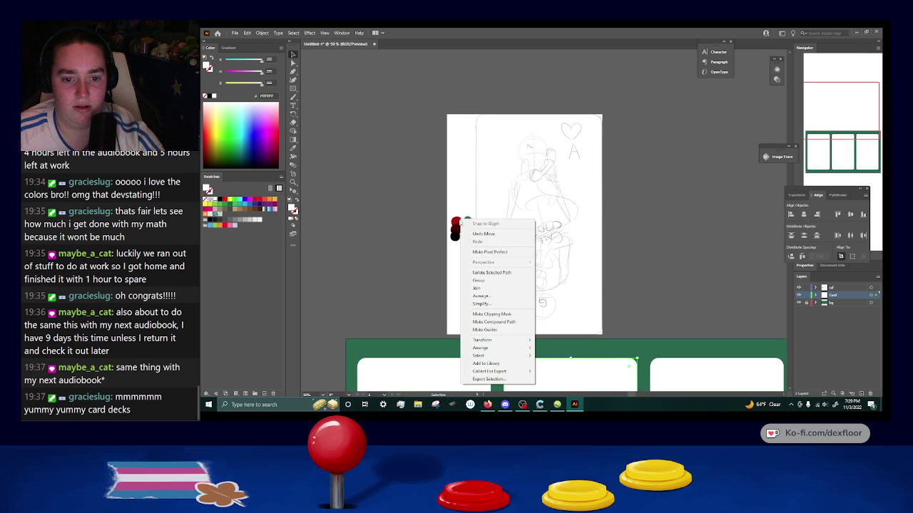
click(456, 223)
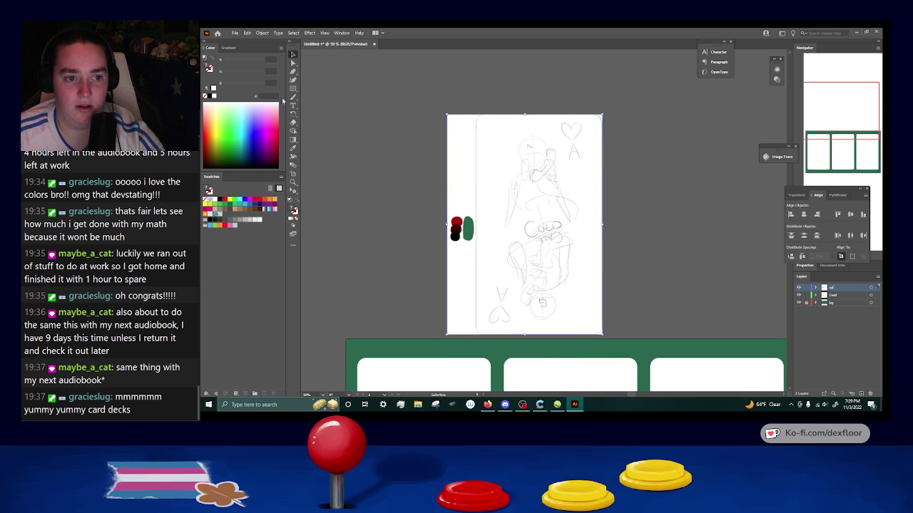
click(293, 147)
click(456, 221)
Draw a dark red half-heart shape with the Pen tool near the top of the middle blank card.
drag(630, 242, 619, 35)
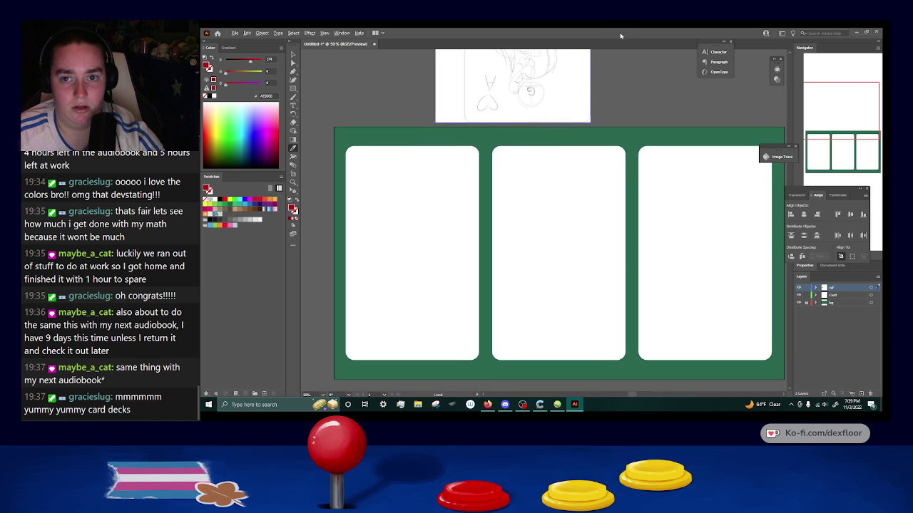
drag(637, 265, 627, 236)
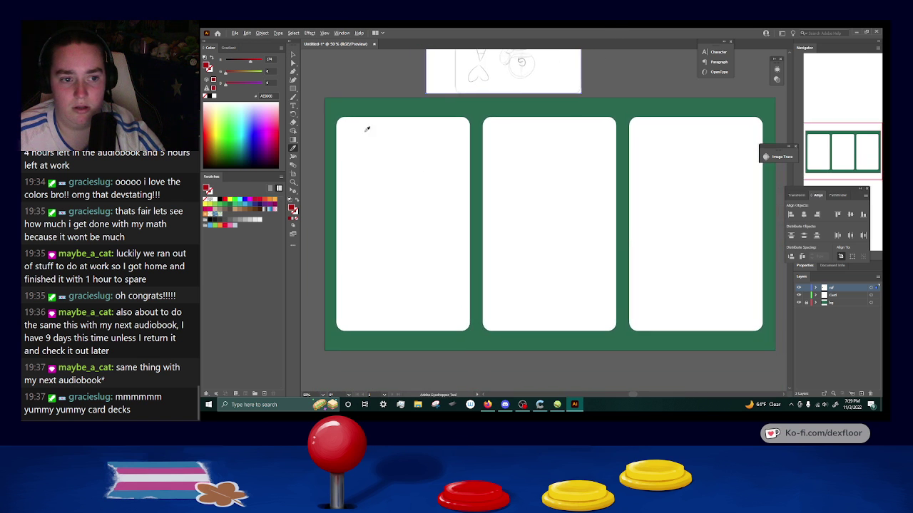
click(293, 87)
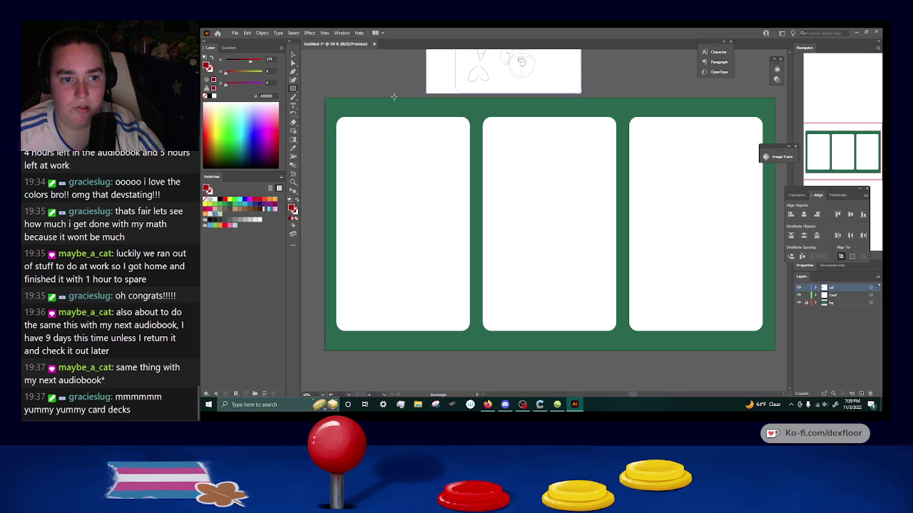
click(293, 72)
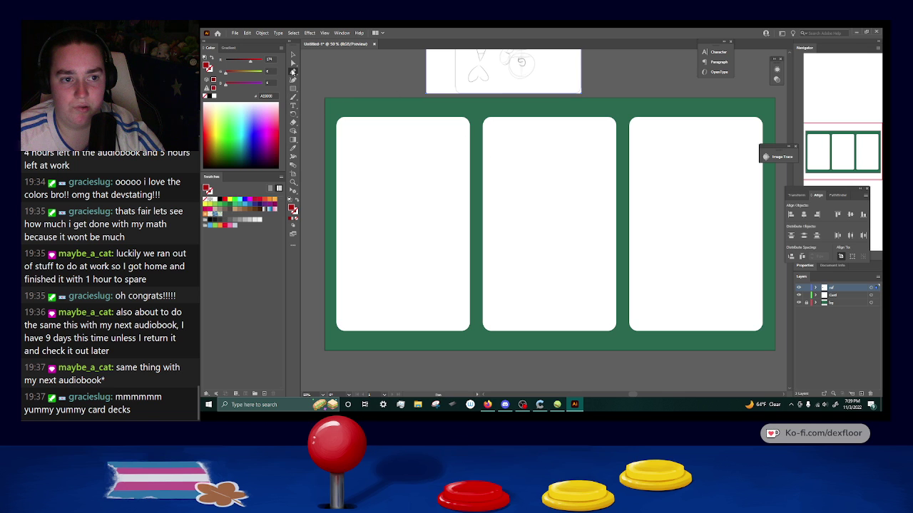
click(567, 151)
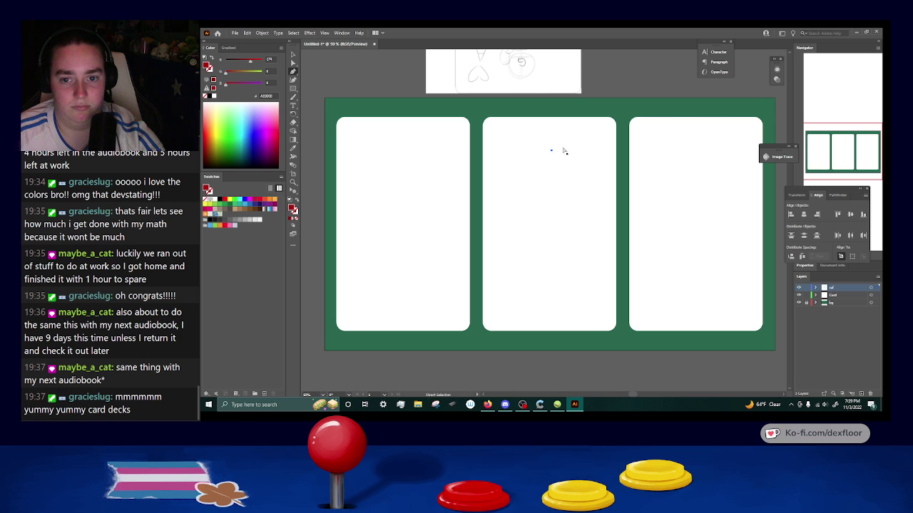
click(569, 153)
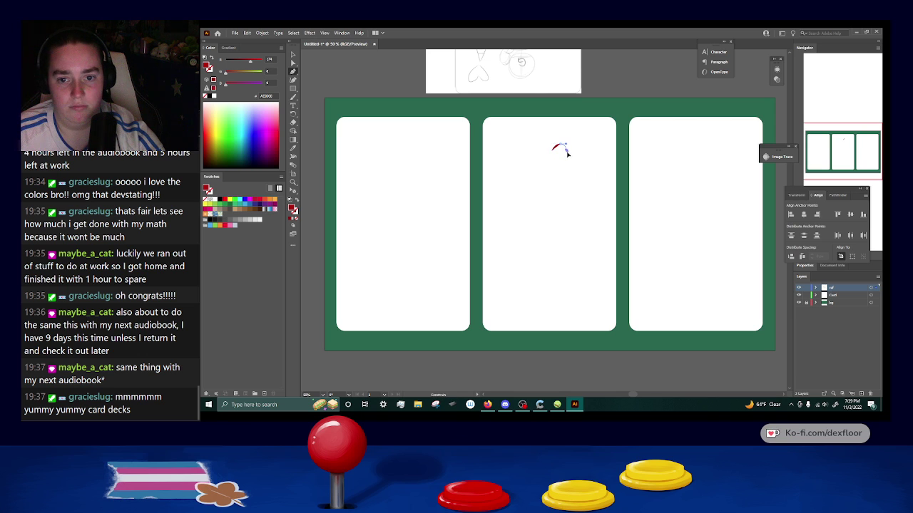
key(ctrl+z)
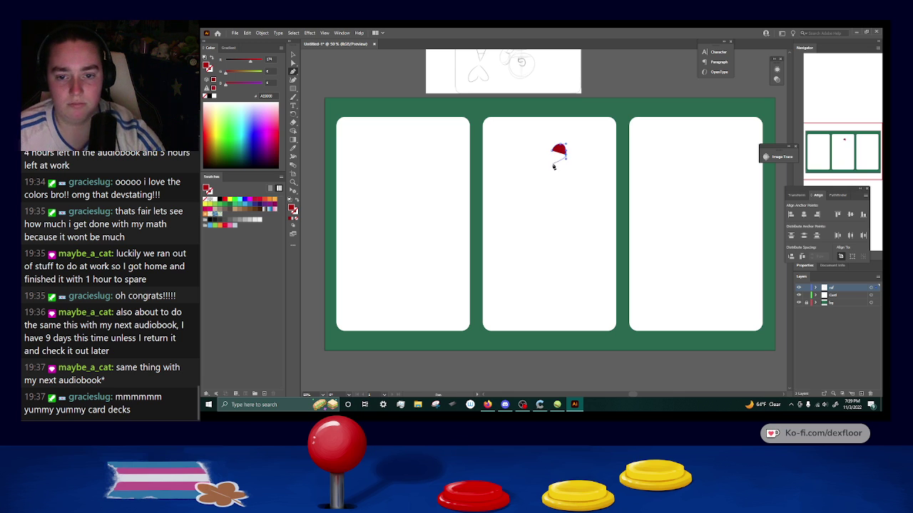
click(556, 159)
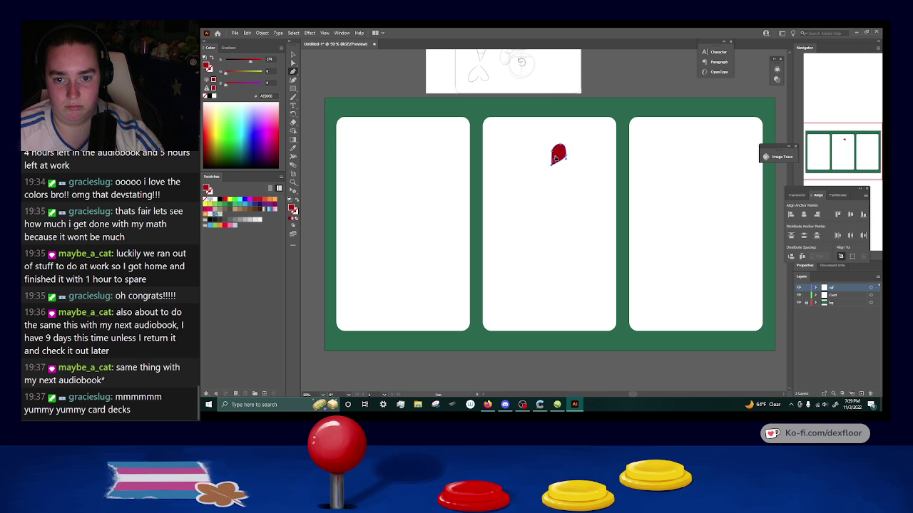
Move the half heart's outer side anchor inward, tilt its curve handle outward, and raise the bottom tip slightly.
scroll(558, 152, up, 6)
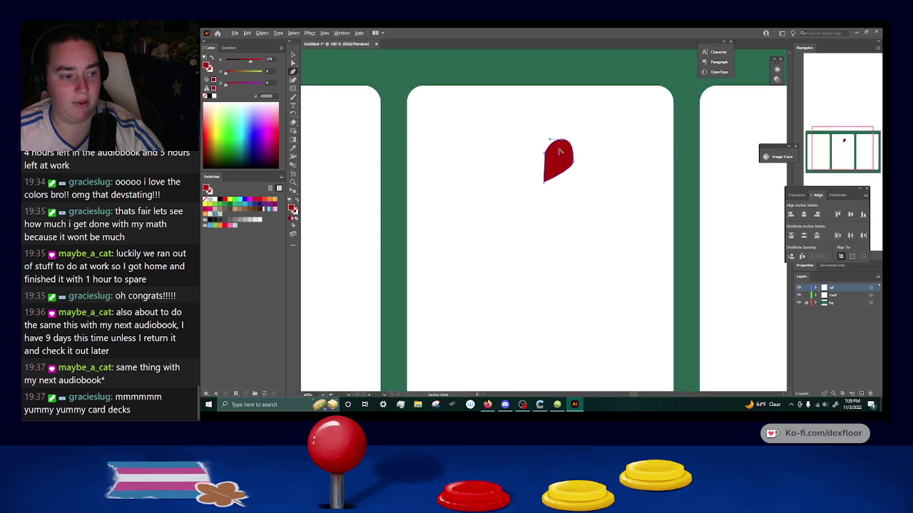
scroll(559, 151, down, 1)
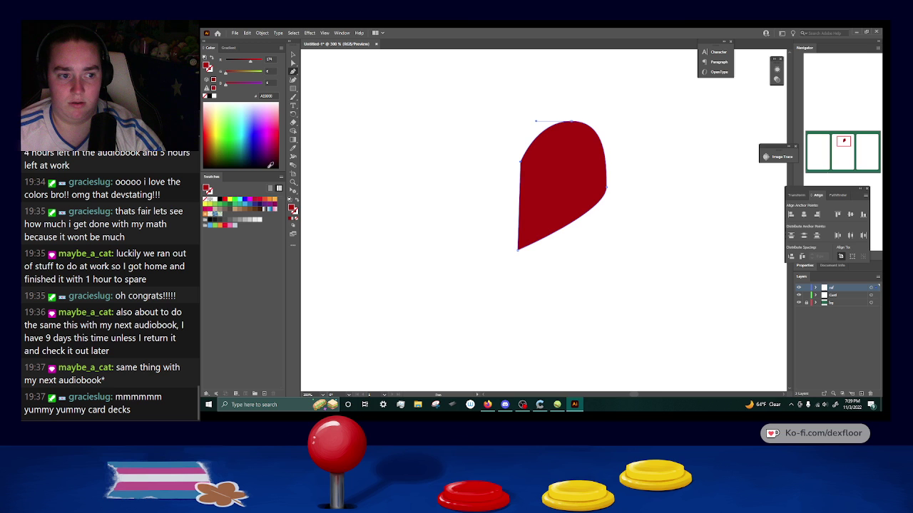
key(a)
drag(606, 187, 595, 190)
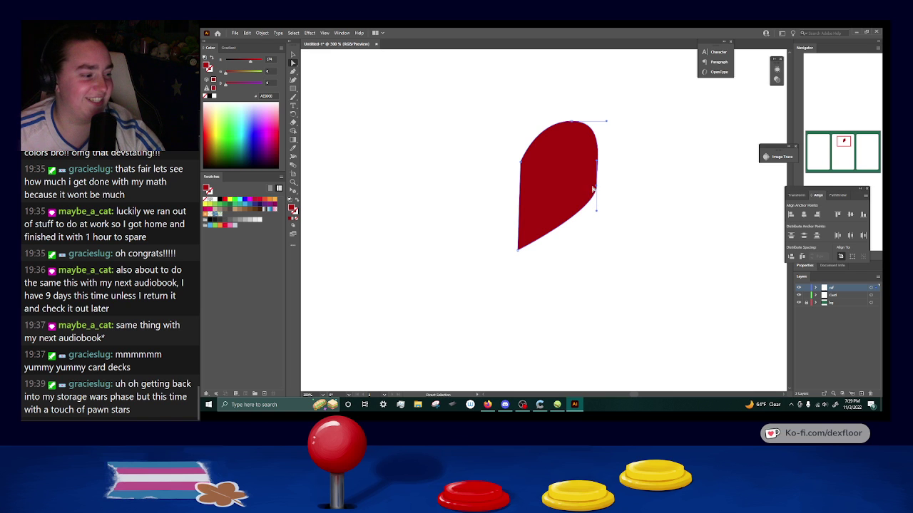
mouse_move(599, 164)
mouse_down()
mouse_move(594, 190)
mouse_move(610, 166)
mouse_up()
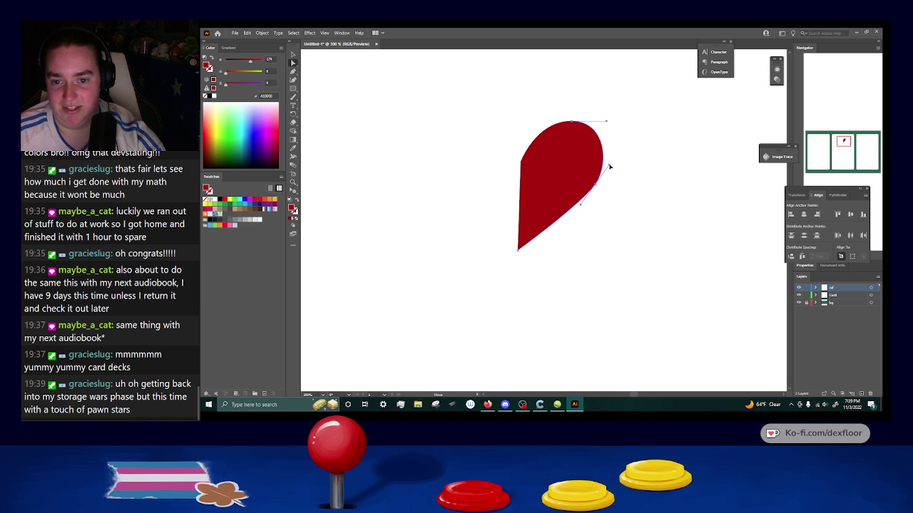
click(519, 250)
drag(520, 253, 522, 246)
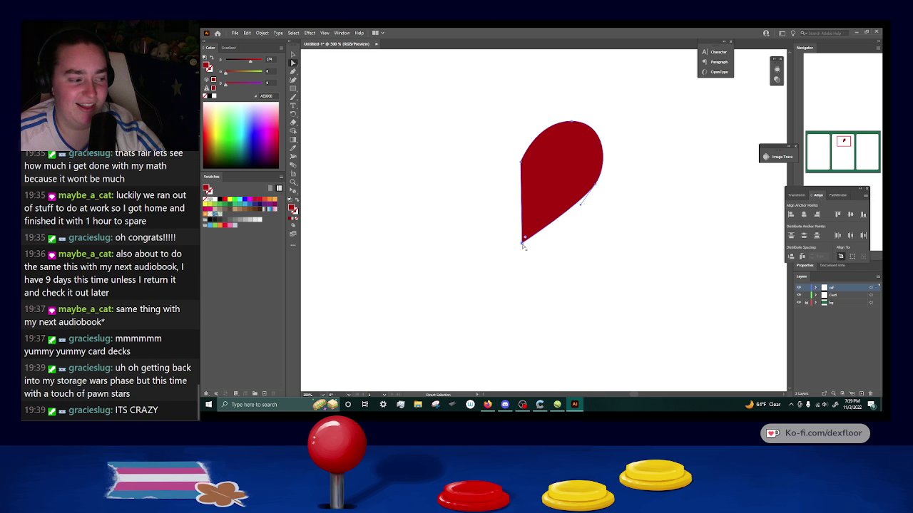
Round out the half heart's lower curve and shift its two inner anchors inward into a straight vertical edge.
click(581, 209)
drag(581, 210, 578, 224)
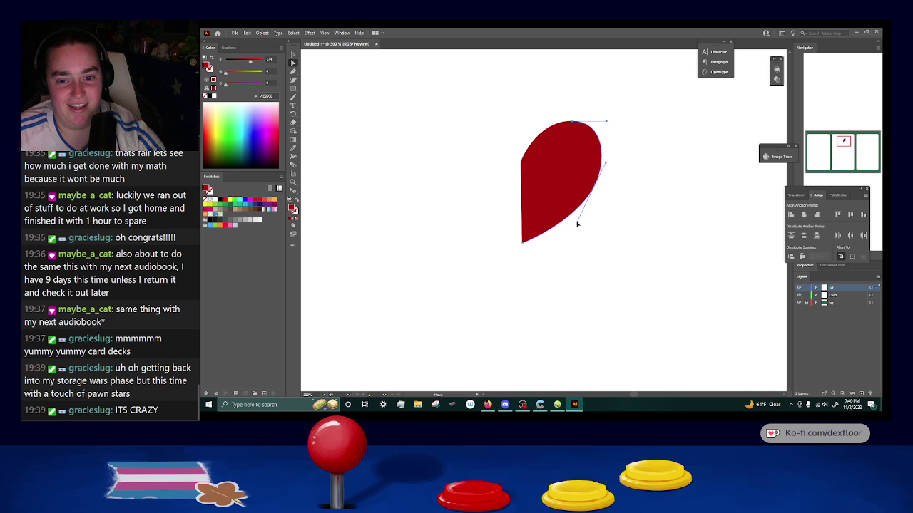
click(522, 244)
drag(523, 163, 535, 161)
drag(524, 246, 529, 238)
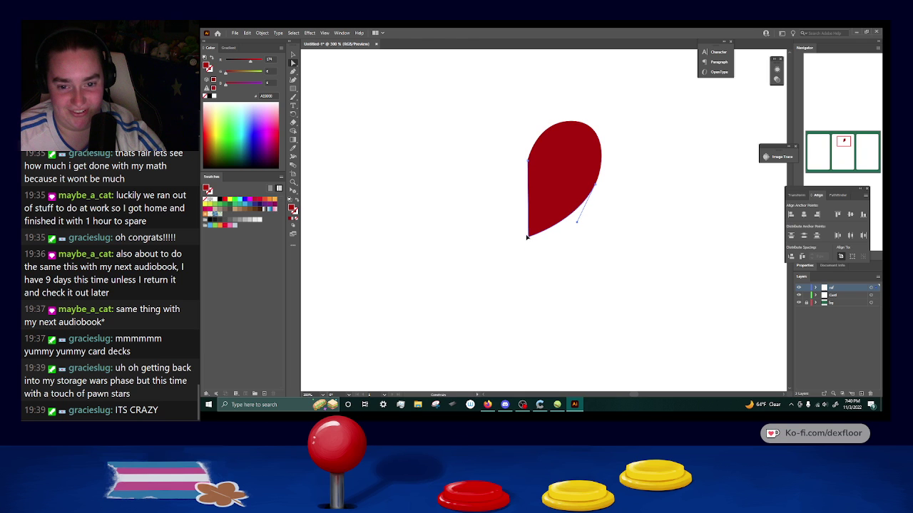
Duplicate the half heart to its left, reflect the copy across the vertical axis, and fit it flush against the original half.
click(568, 173)
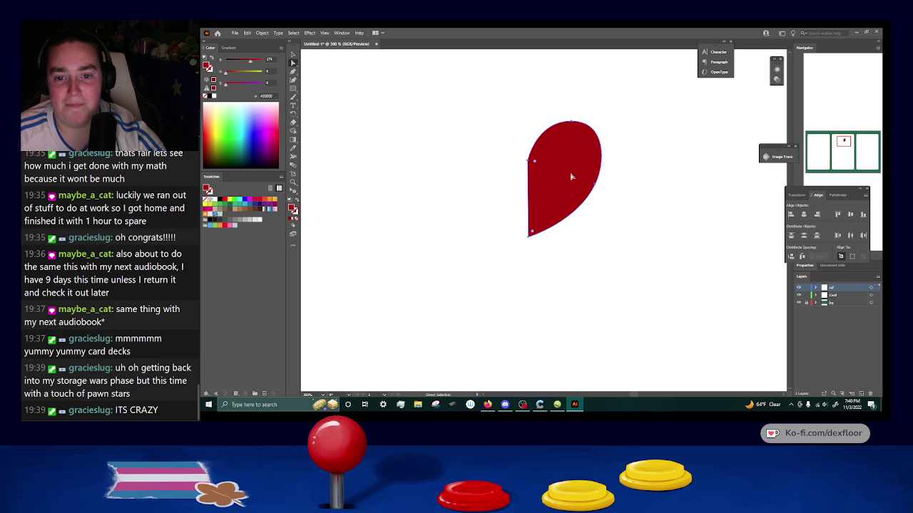
drag(569, 176, 491, 181)
right_click(490, 181)
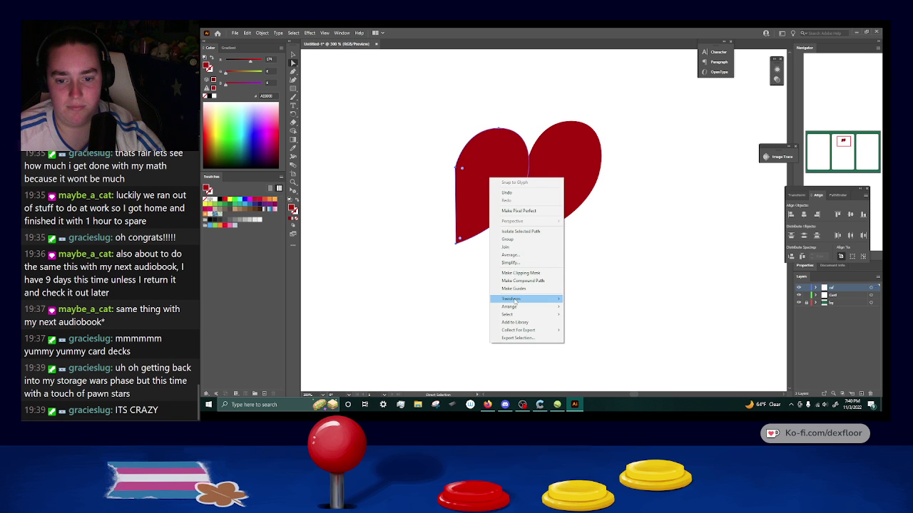
mouse_move(517, 300)
click(581, 325)
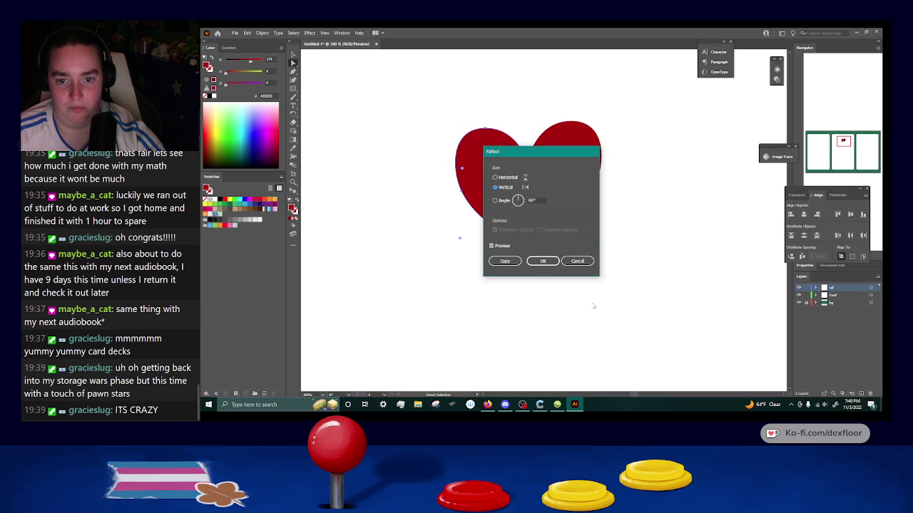
click(543, 263)
key(ctrl+shift+a)
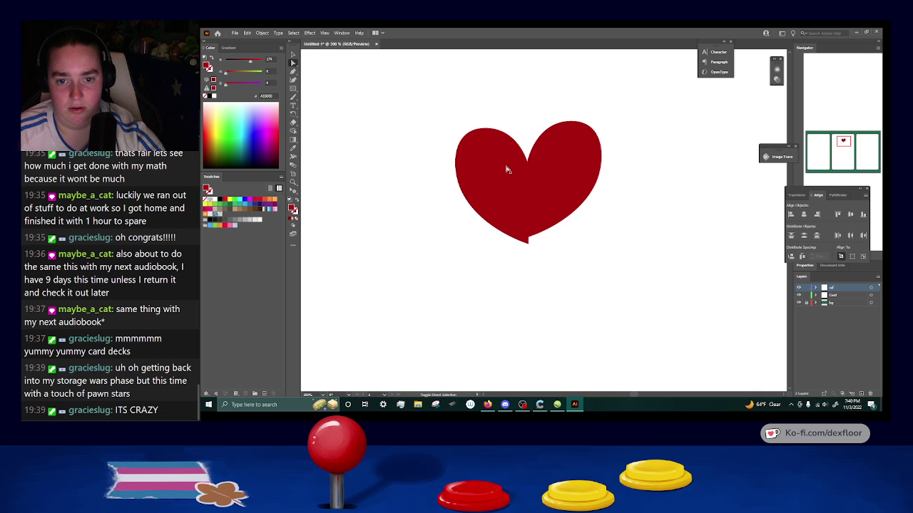
drag(505, 195, 502, 184)
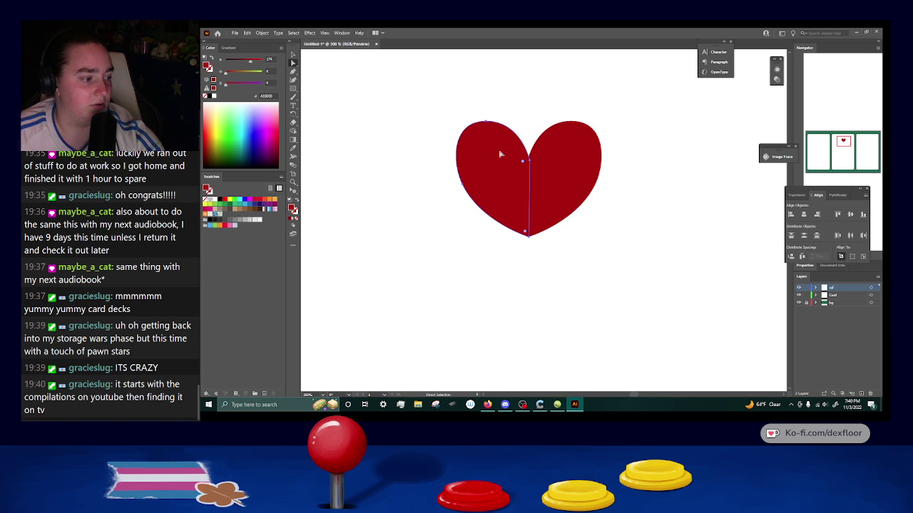
Select both heart halves and merge them into a single shape with the Pathfinder Unite operation.
shift+click(552, 179)
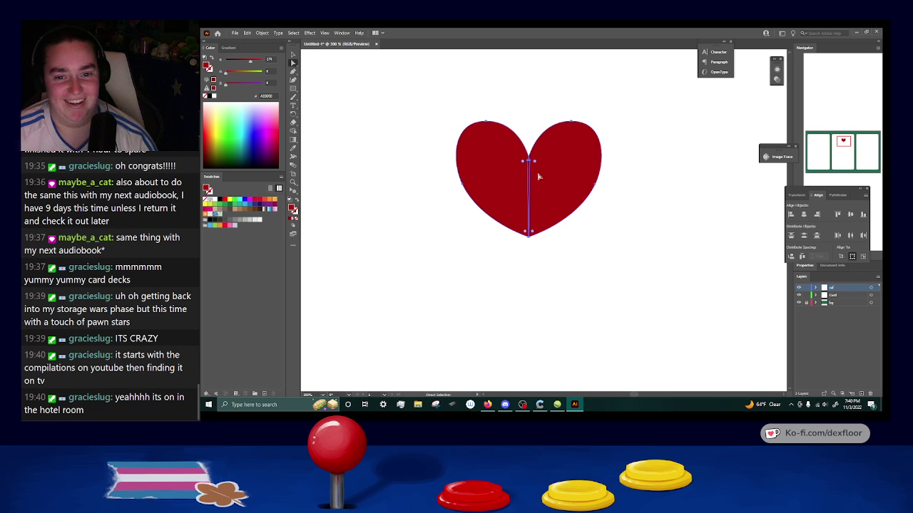
right_click(514, 193)
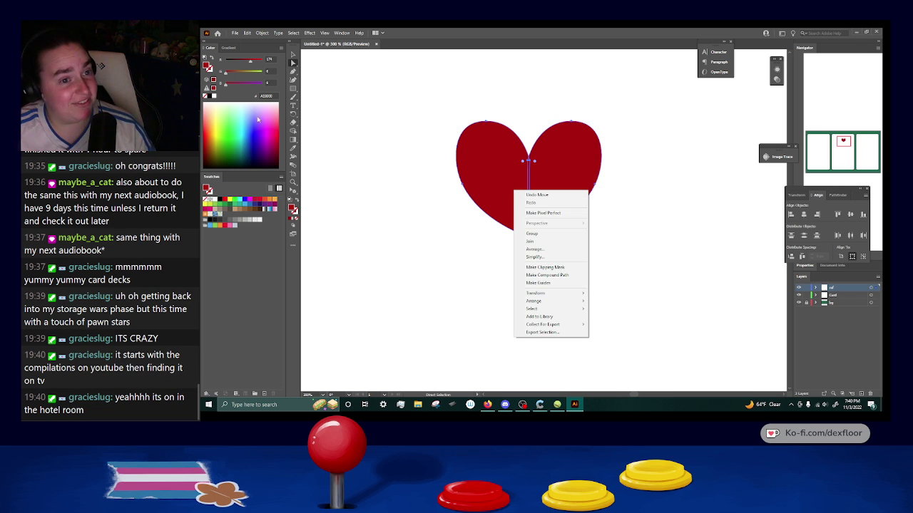
click(833, 198)
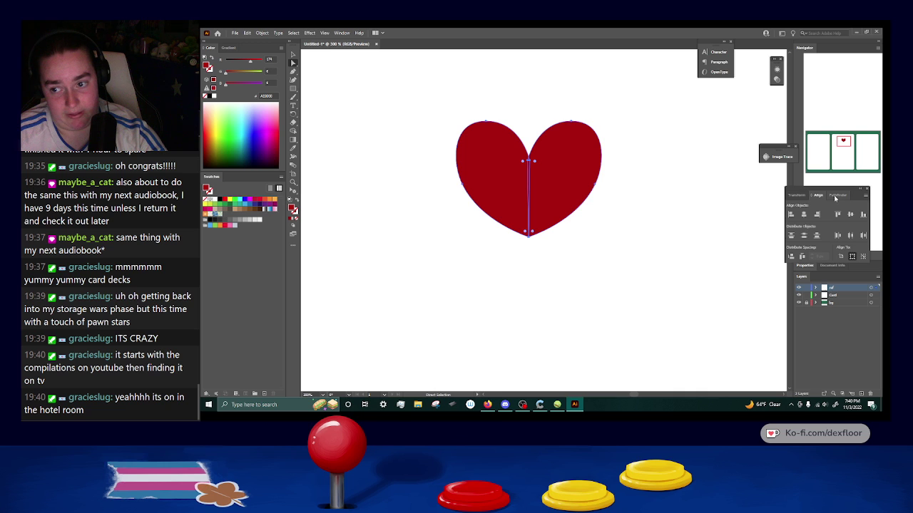
click(835, 195)
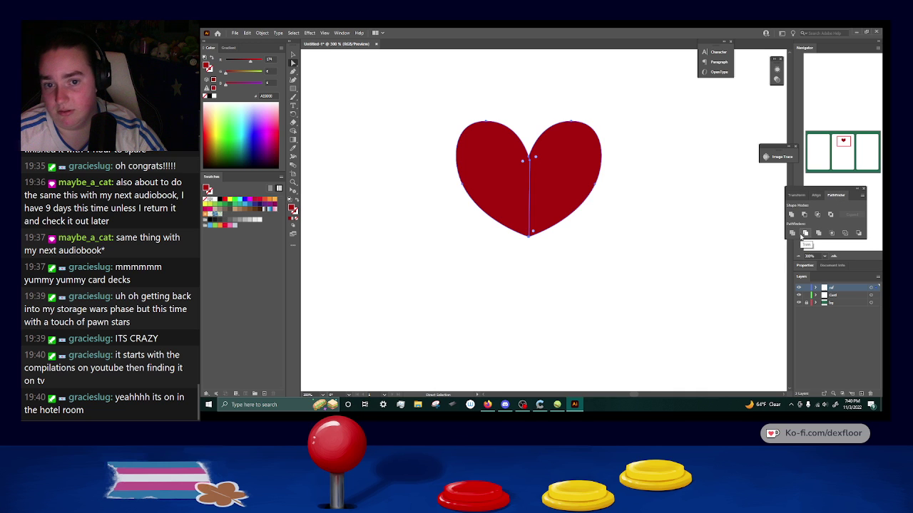
click(793, 234)
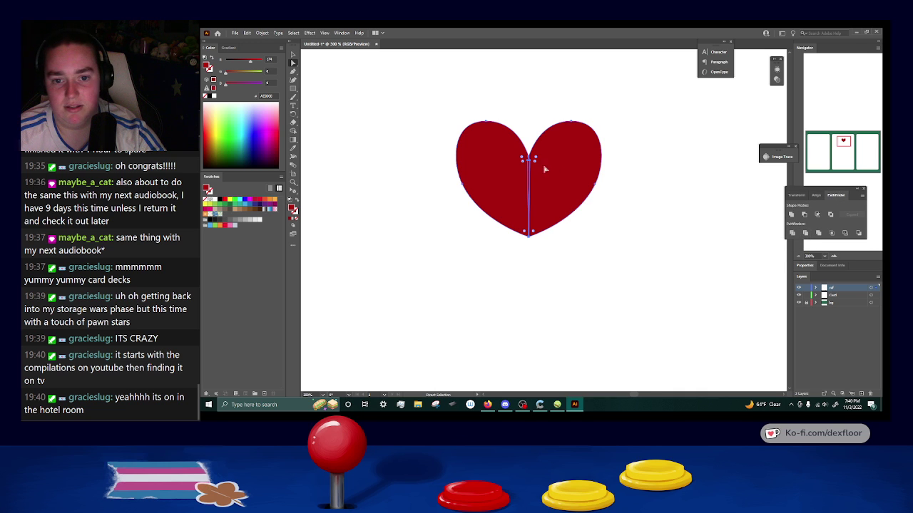
click(790, 215)
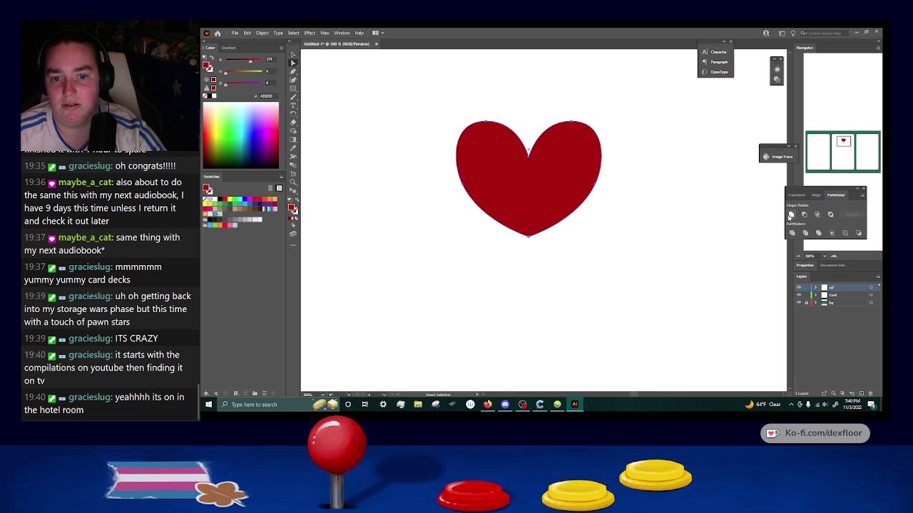
Reshape the heart's lobes by moving both top anchors inward and slightly down, and pulling the left side anchor inward.
click(487, 125)
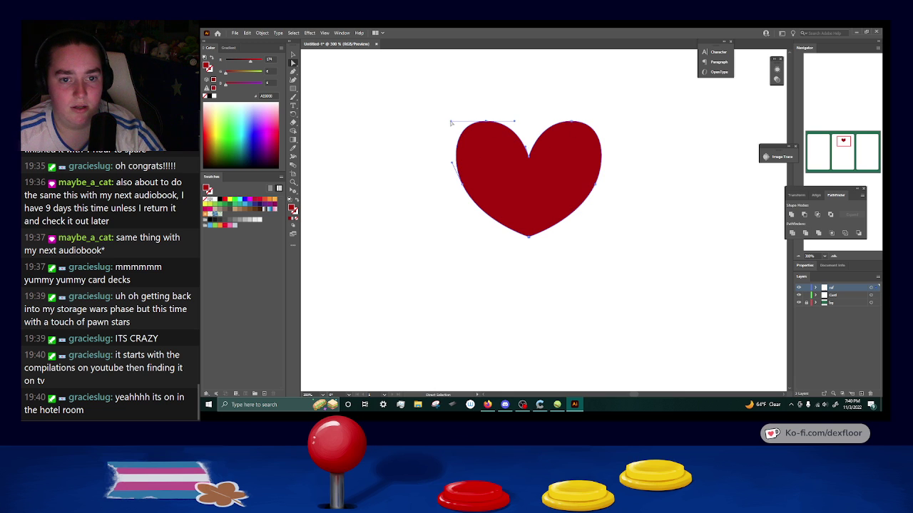
drag(454, 124, 460, 127)
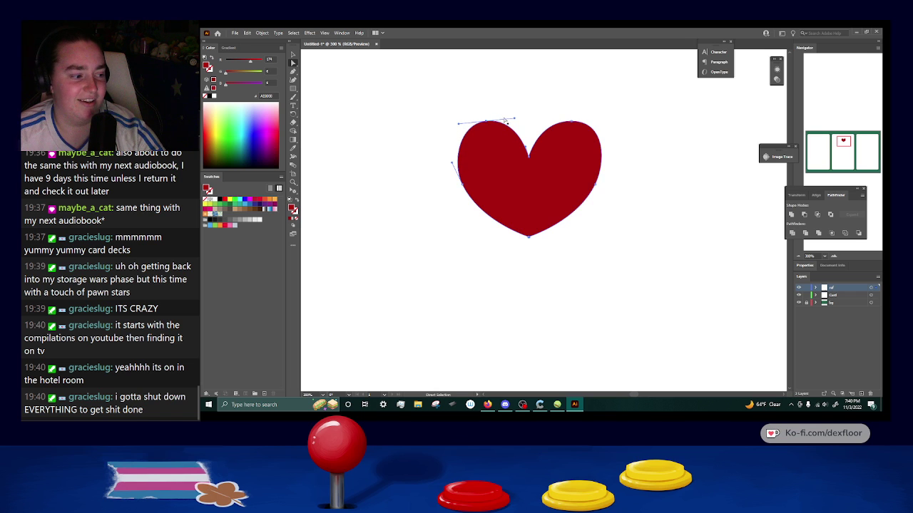
drag(489, 126, 492, 127)
click(571, 123)
drag(570, 123, 565, 126)
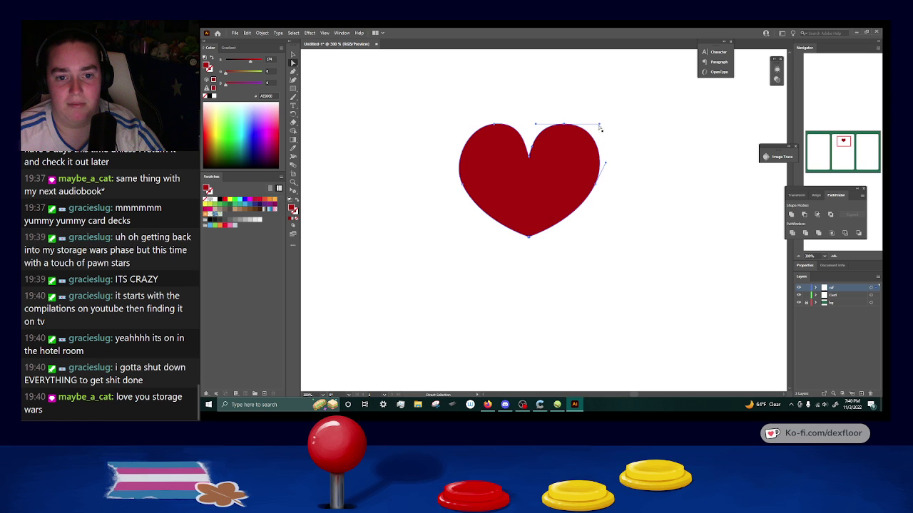
drag(466, 187, 467, 189)
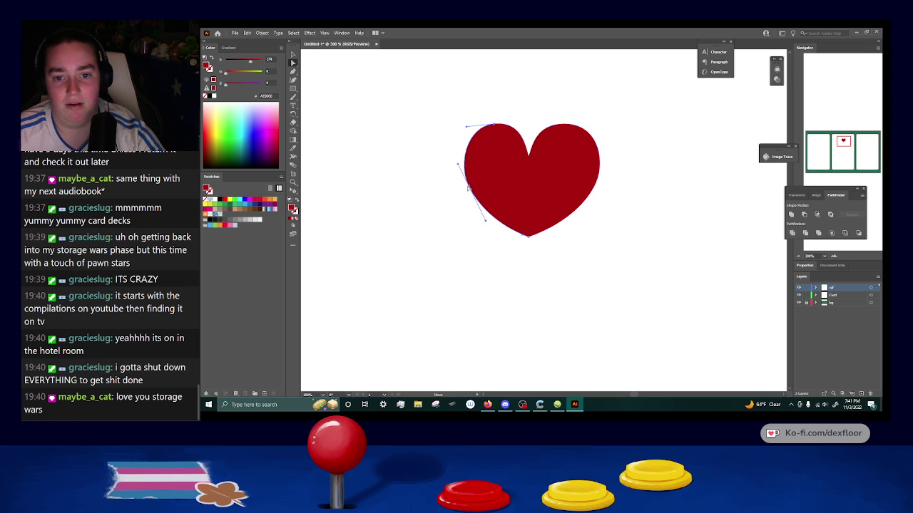
Pull the heart's bottom anchor down and outward, and delete the stray anchor sticking out left of the tip.
click(530, 238)
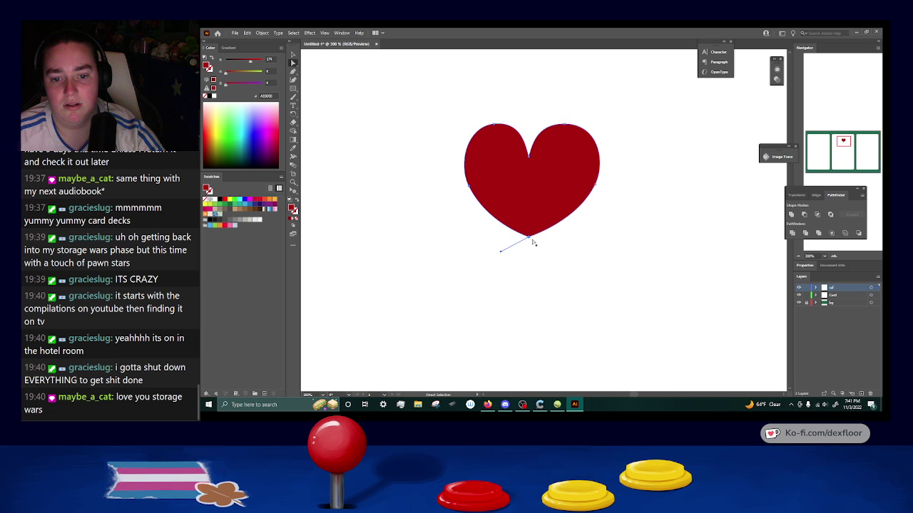
drag(532, 242, 541, 251)
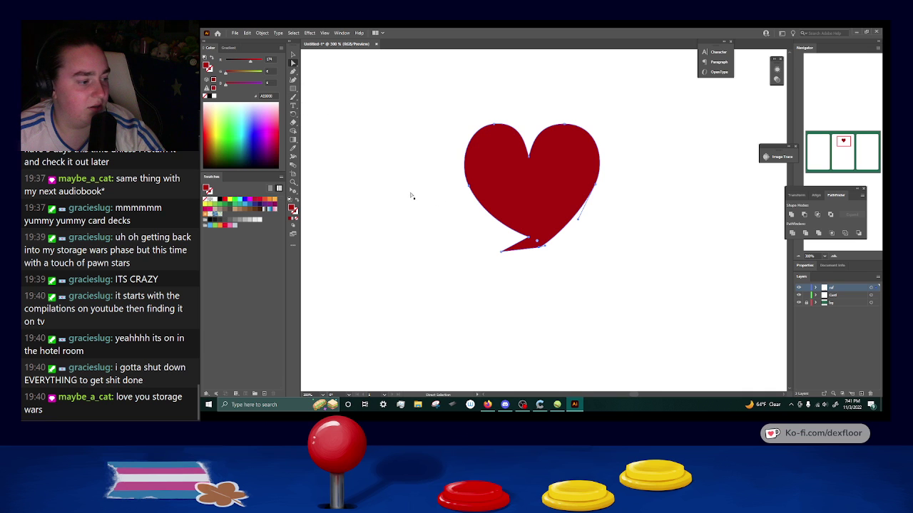
key(p)
click(501, 255)
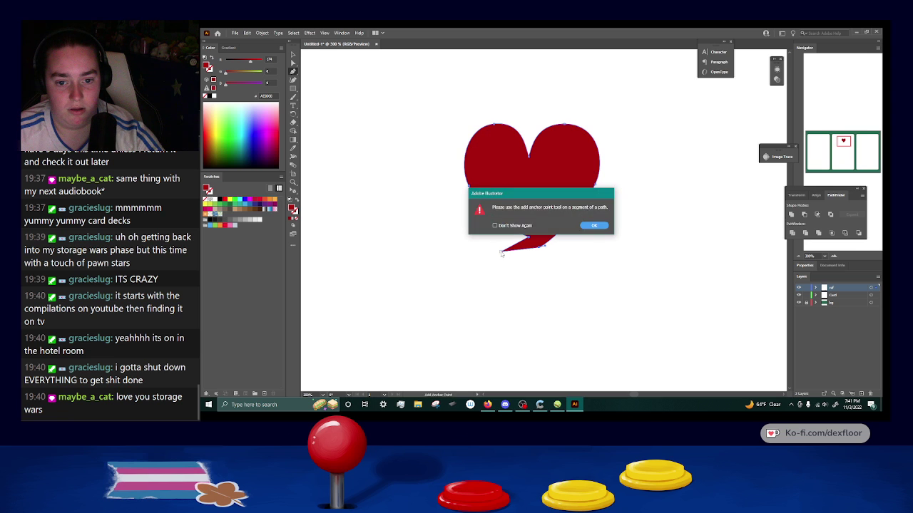
key(Return)
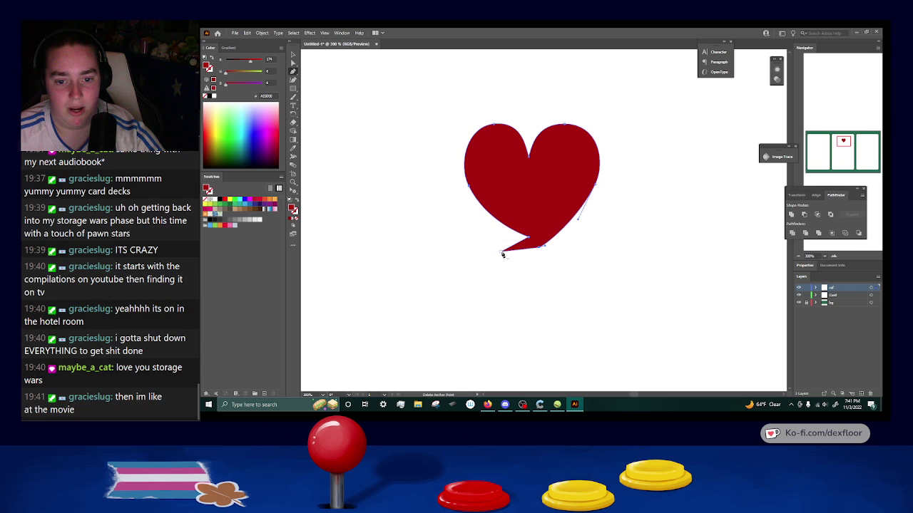
click(502, 252)
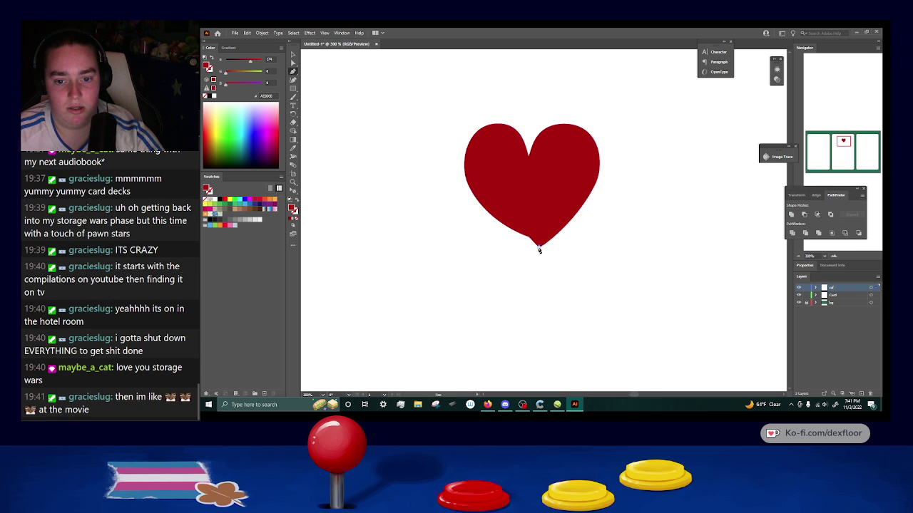
Delete the stray anchor protruding below the heart's tip.
click(539, 248)
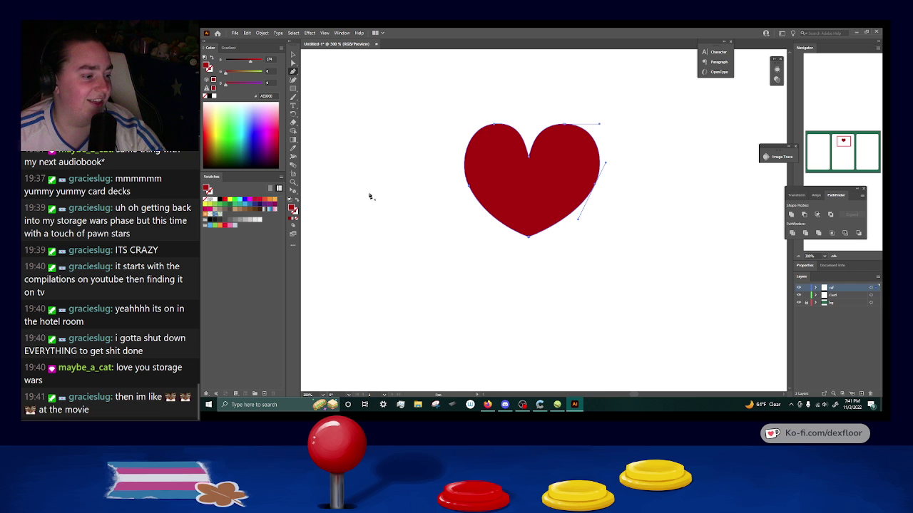
click(292, 63)
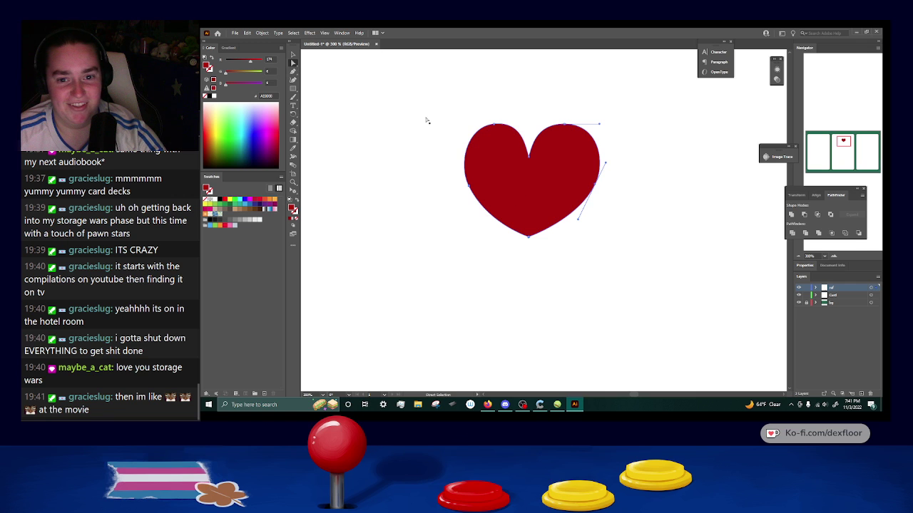
drag(529, 238, 544, 246)
key(ctrl+z)
key(ctrl+z)
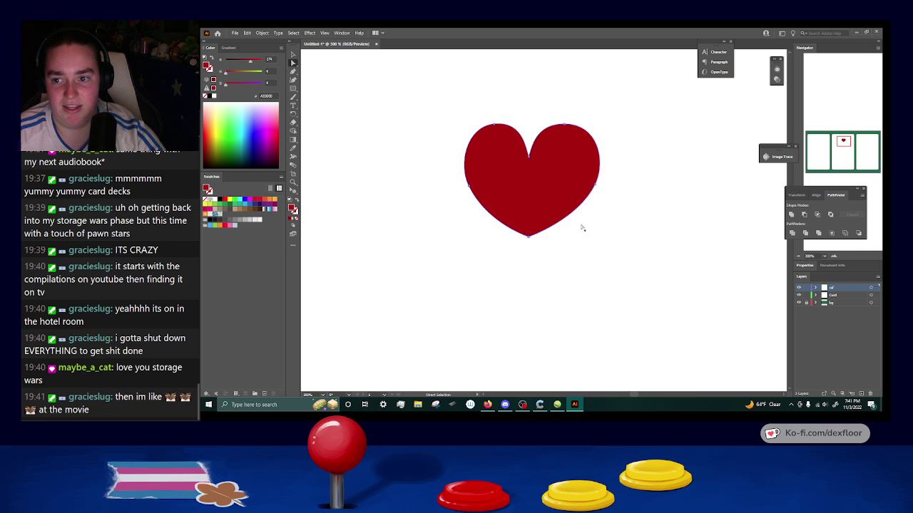
Expand the Properties panel, close the floating Character and Image Trace panels, and move Pathfinder clear of the heart and Properties.
click(805, 266)
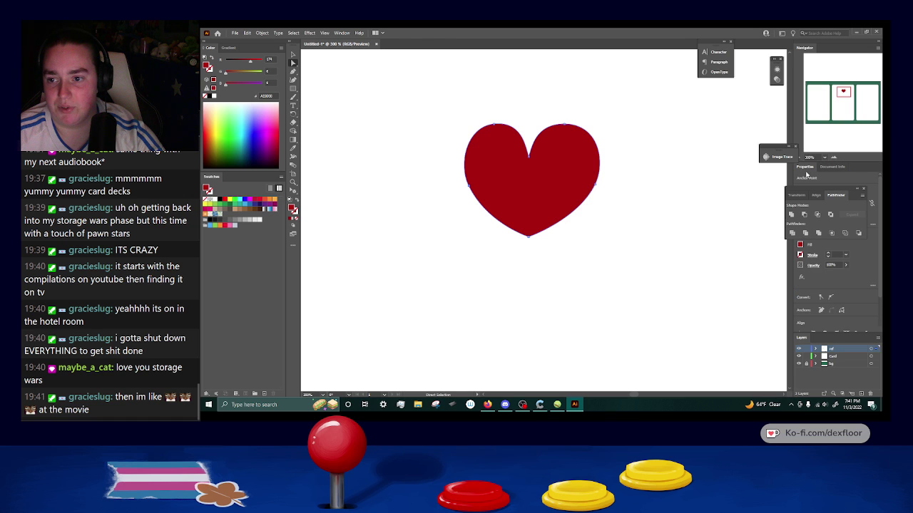
drag(812, 193, 731, 261)
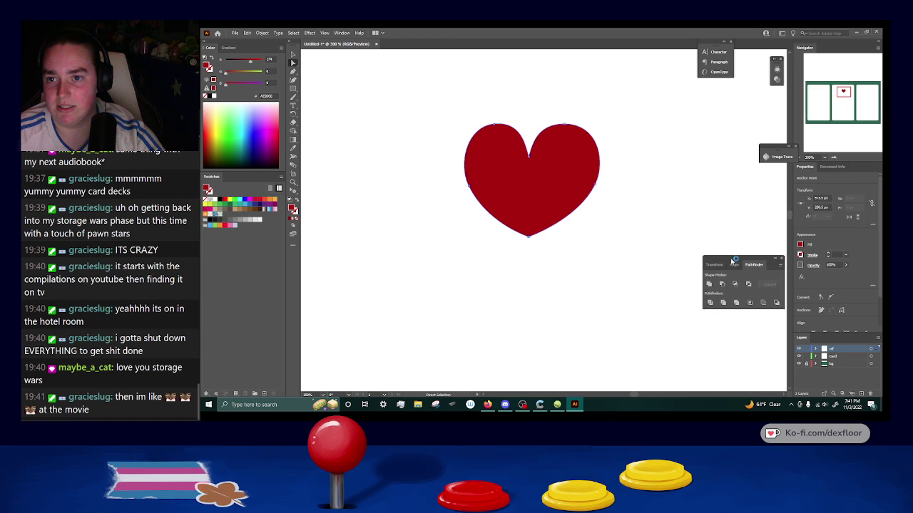
click(730, 42)
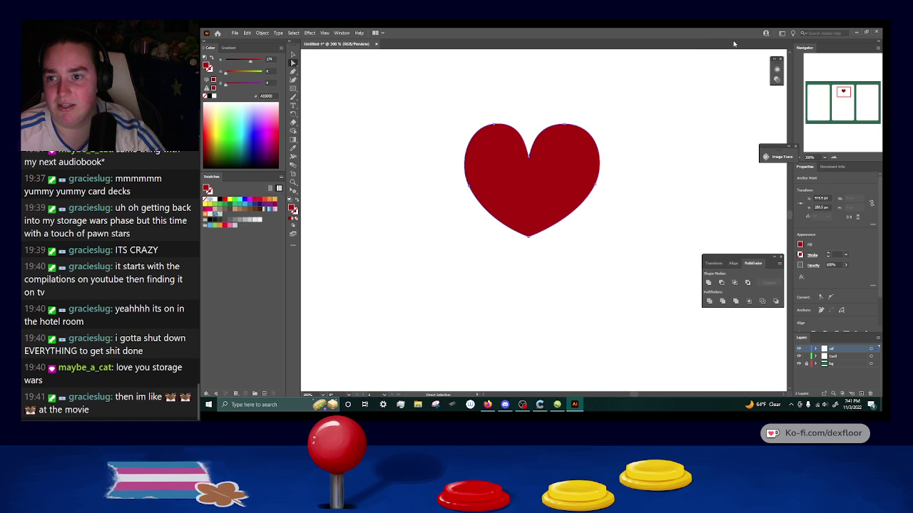
click(782, 58)
click(795, 147)
drag(746, 260, 744, 47)
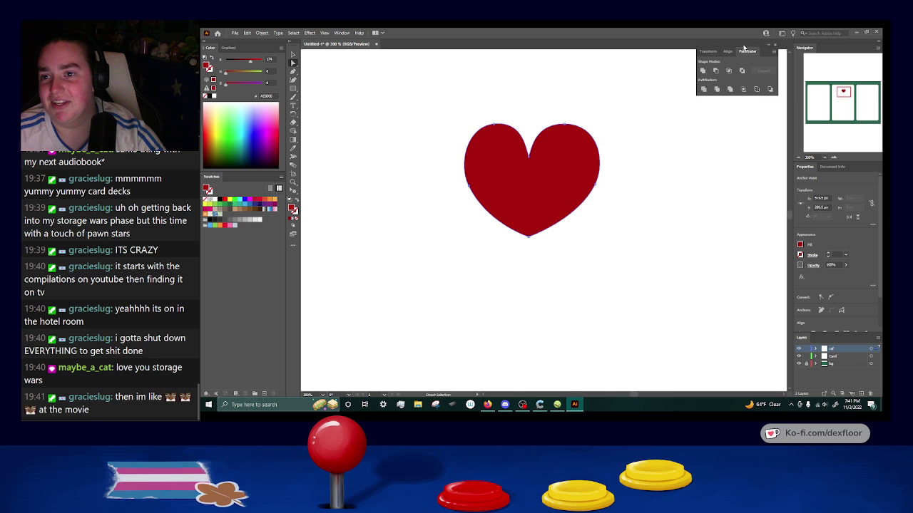
Select the anchor at the heart's bottom tip and convert it to a corner point.
scroll(831, 285, down, 2)
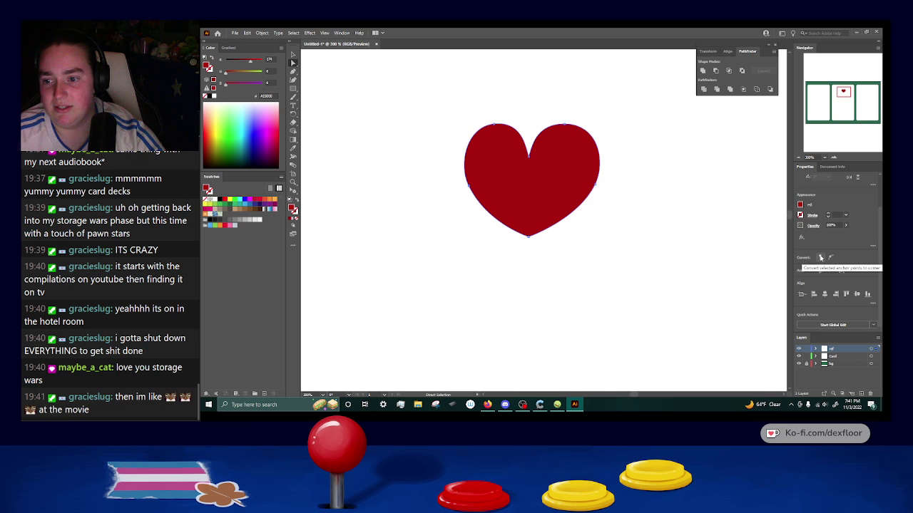
click(529, 238)
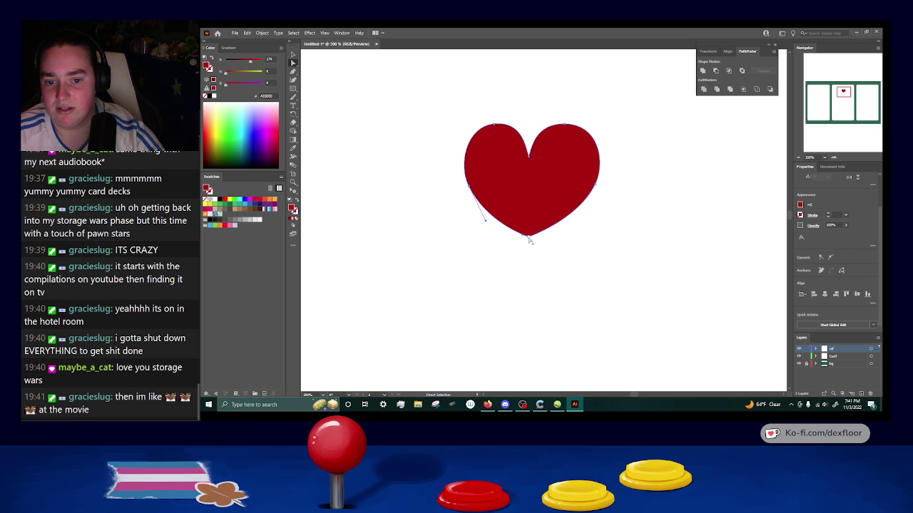
click(820, 259)
click(529, 240)
click(531, 239)
Pull the overlapping anchors at the heart's bottom tip apart to either side.
drag(532, 239, 585, 255)
key(ctrl+z)
drag(529, 237, 479, 245)
key(ctrl+z)
key(a)
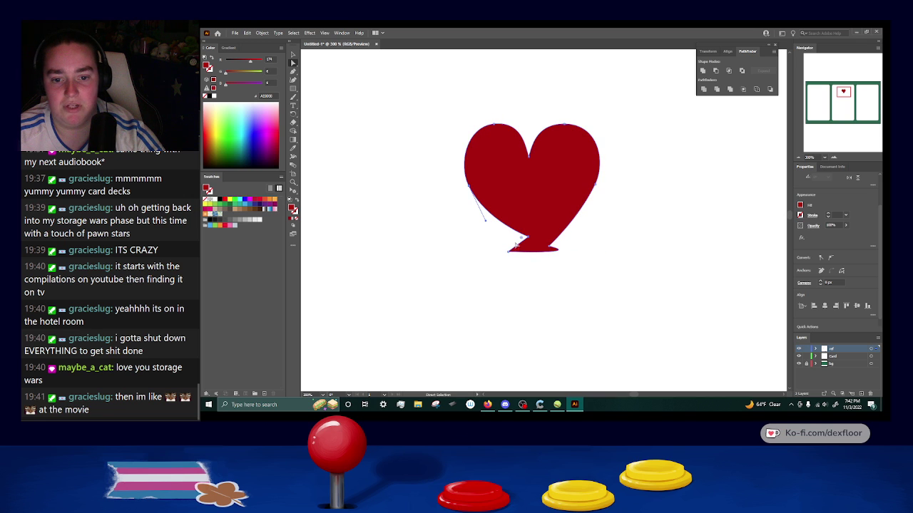
Delete the two extra anchors pulled out of the heart's bottom tip with the Pen tool.
click(293, 73)
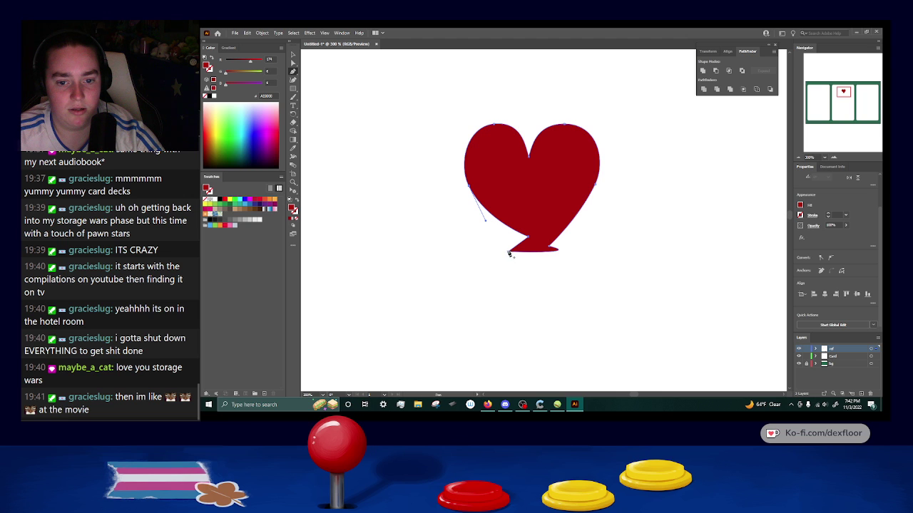
key(ctrl+z)
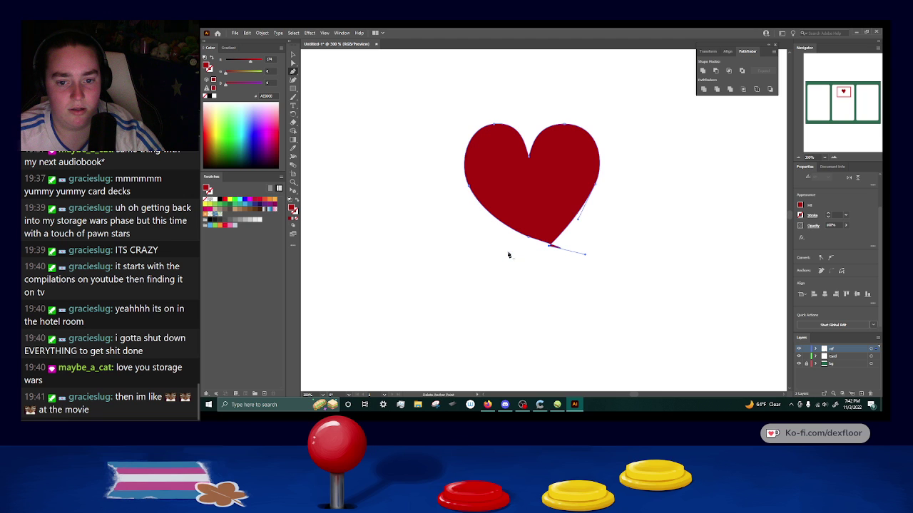
click(549, 248)
key(Return)
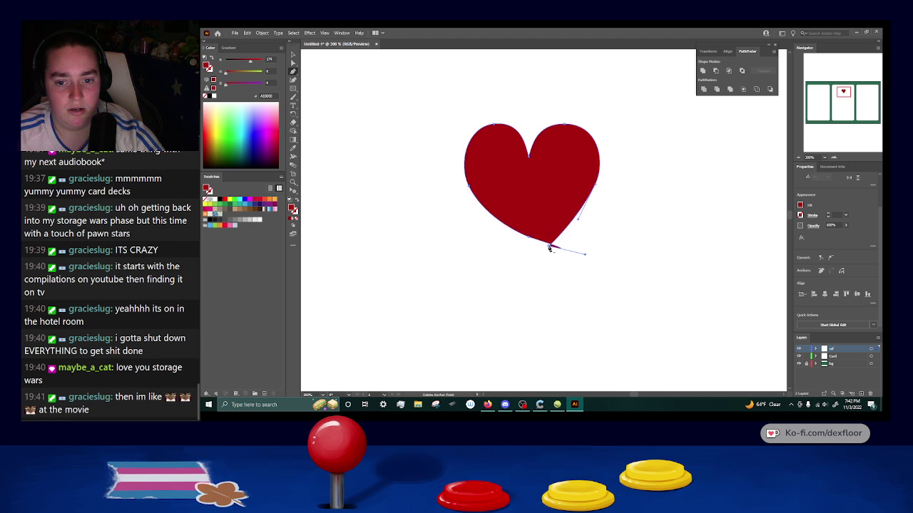
click(549, 247)
key(a)
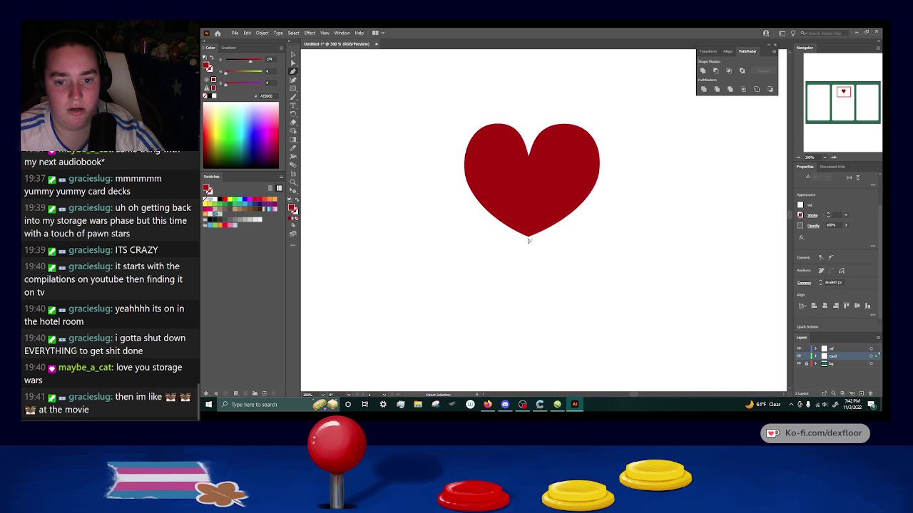
click(528, 238)
key(Delete)
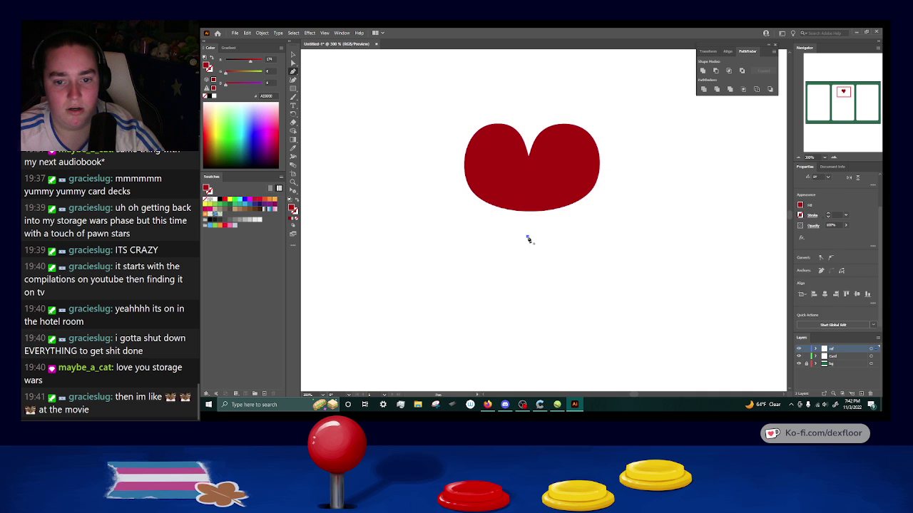
key(ctrl+z)
Adjust the inner handle of the heart's right lobe and raise the notch anchor between the lobes for a shallower dip.
click(293, 62)
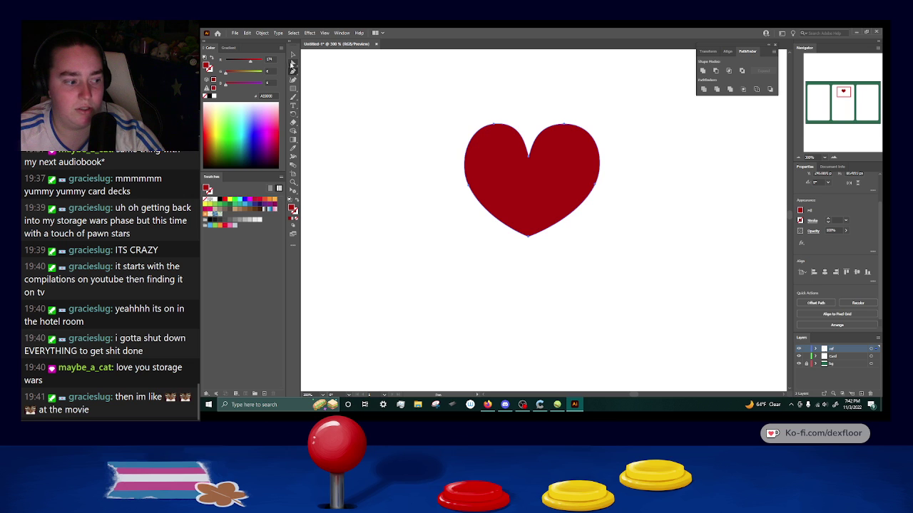
mouse_move(528, 235)
mouse_down()
mouse_move(538, 246)
mouse_move(528, 236)
mouse_up()
click(530, 155)
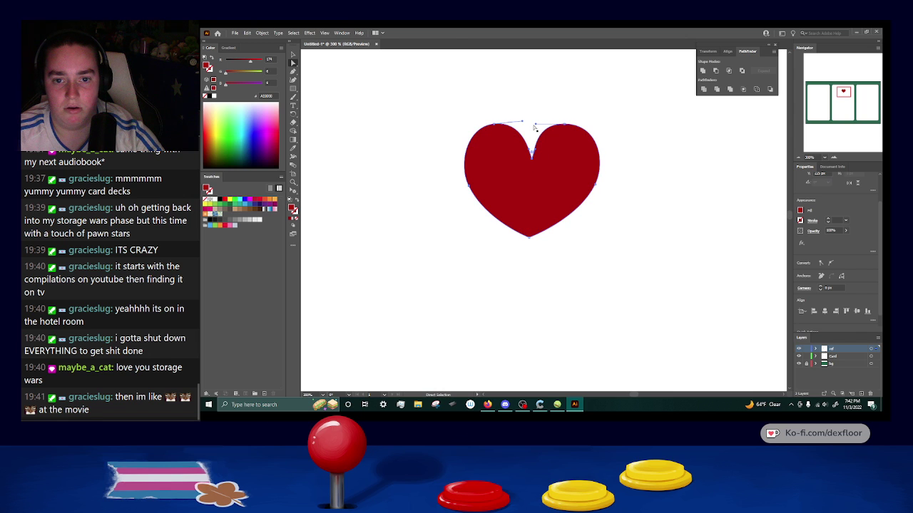
drag(536, 126, 541, 126)
click(532, 148)
drag(531, 146, 534, 141)
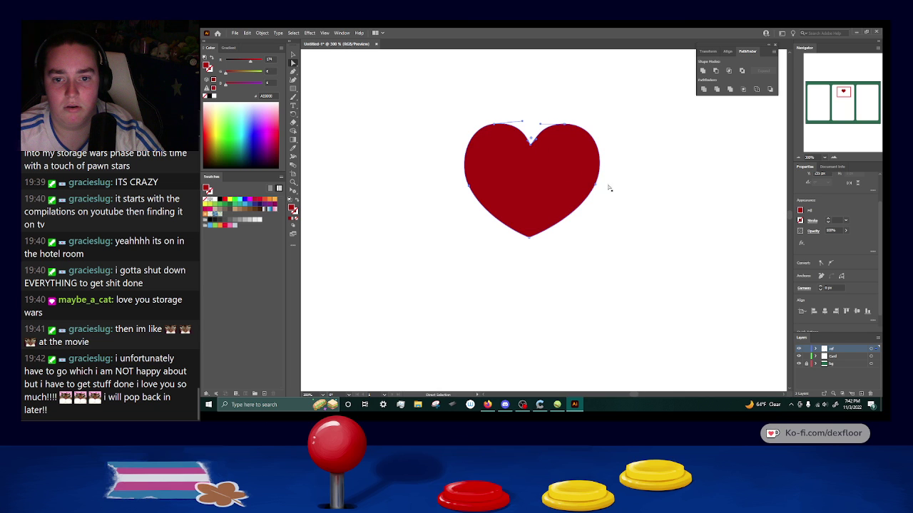
Shorten the outer handle of the right lobe's top anchor slightly, then deselect the heart.
click(623, 212)
click(540, 138)
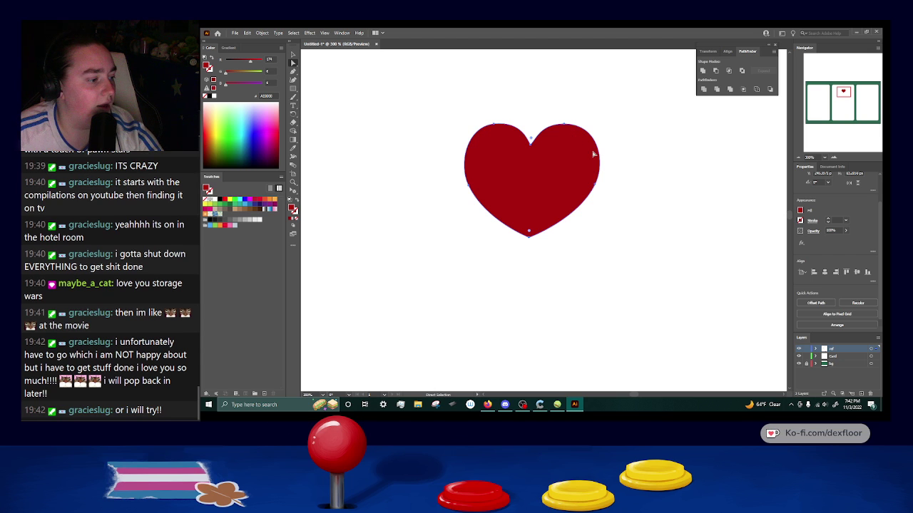
click(567, 125)
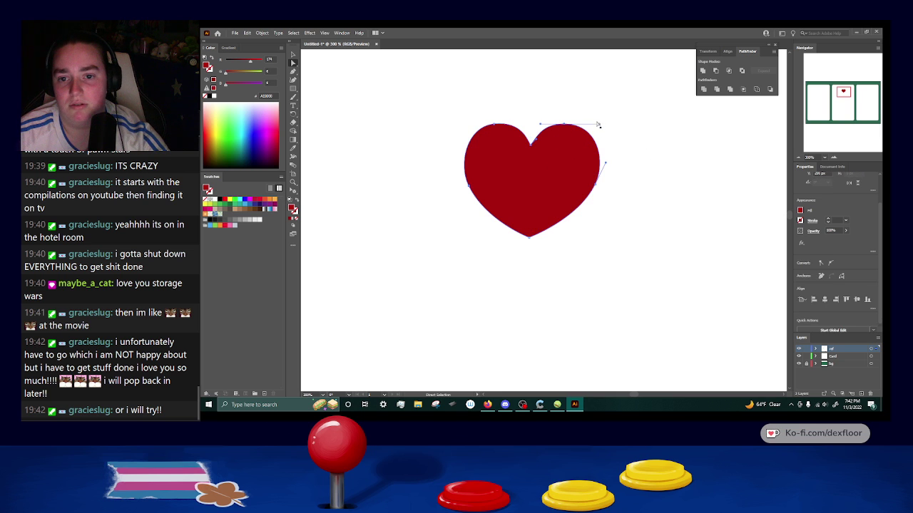
drag(600, 125, 597, 125)
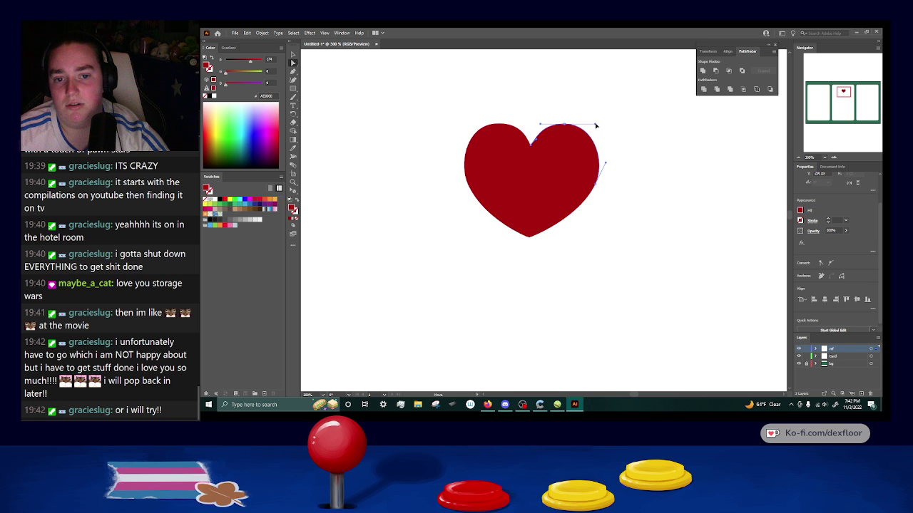
click(629, 242)
scroll(629, 243, down, 3)
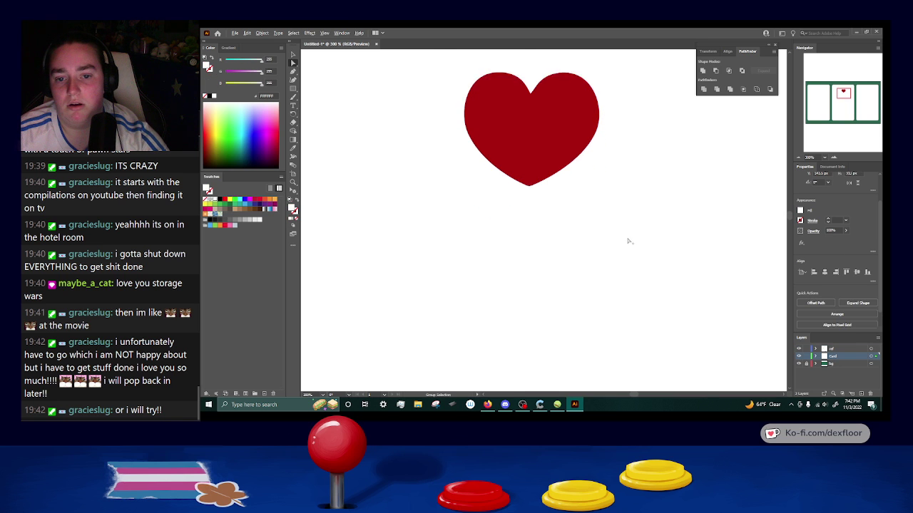
scroll(627, 239, down, 4)
scroll(628, 237, up, 3)
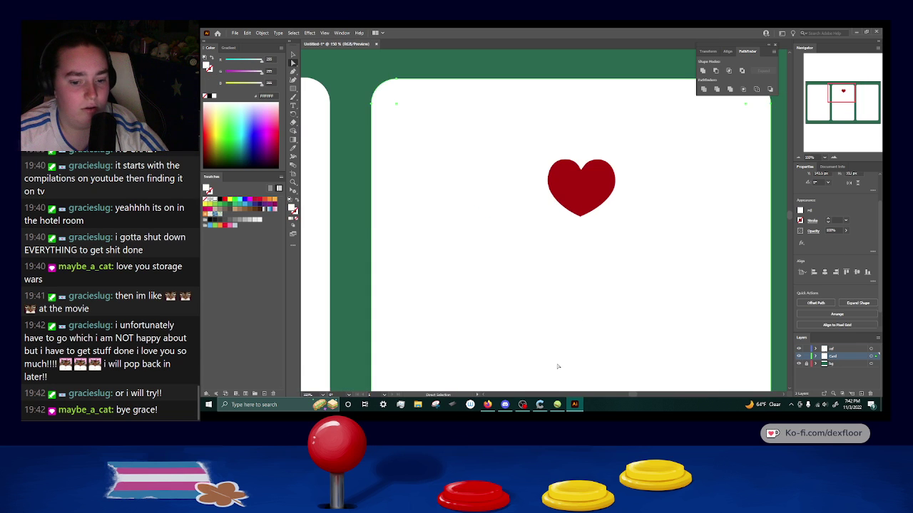
Switch to Firefox, search for "playing cards" in a new tab, and open the picture of the four aces.
click(487, 405)
scroll(475, 170, up, 3)
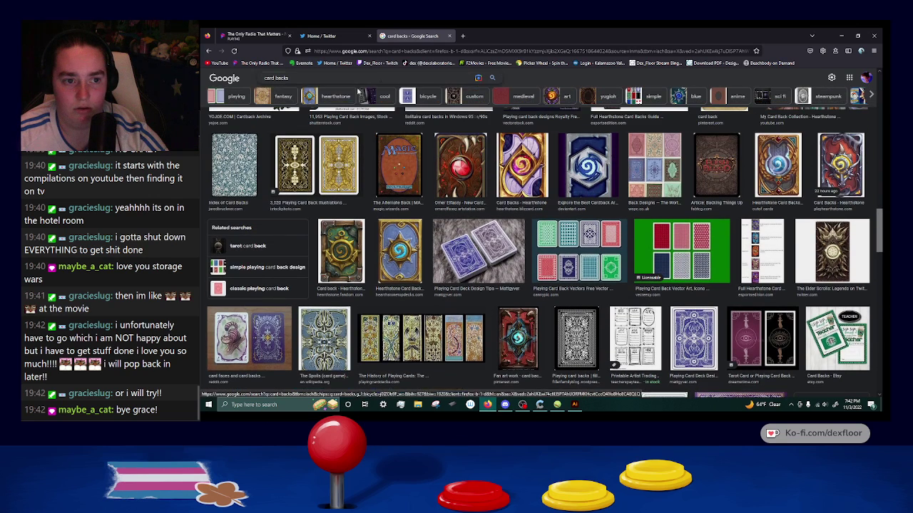
click(462, 35)
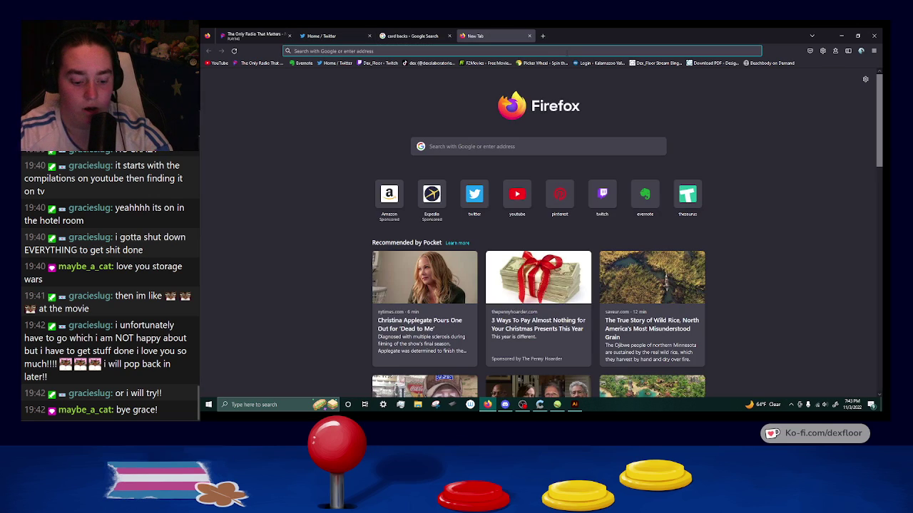
text(ploay)
key(BackSpace)
key(BackSpace)
key(BackSpace)
text(aying cards)
key(Return)
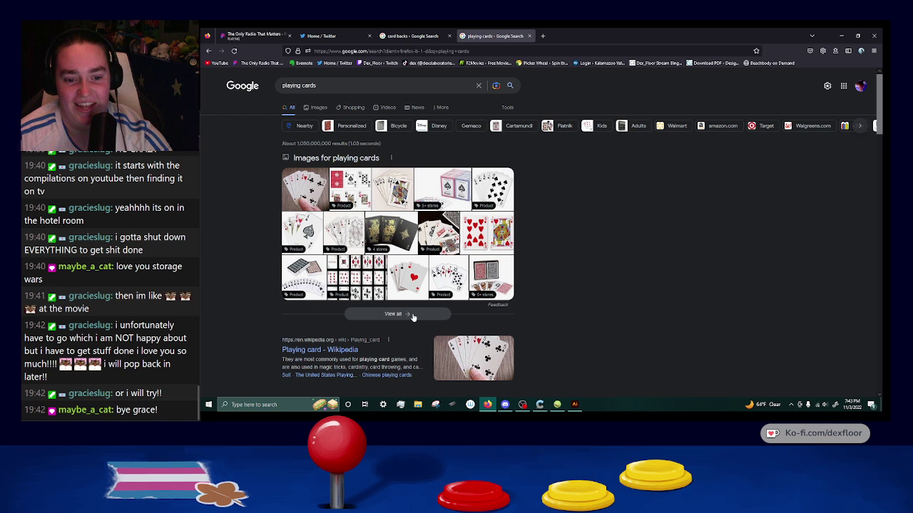
click(416, 277)
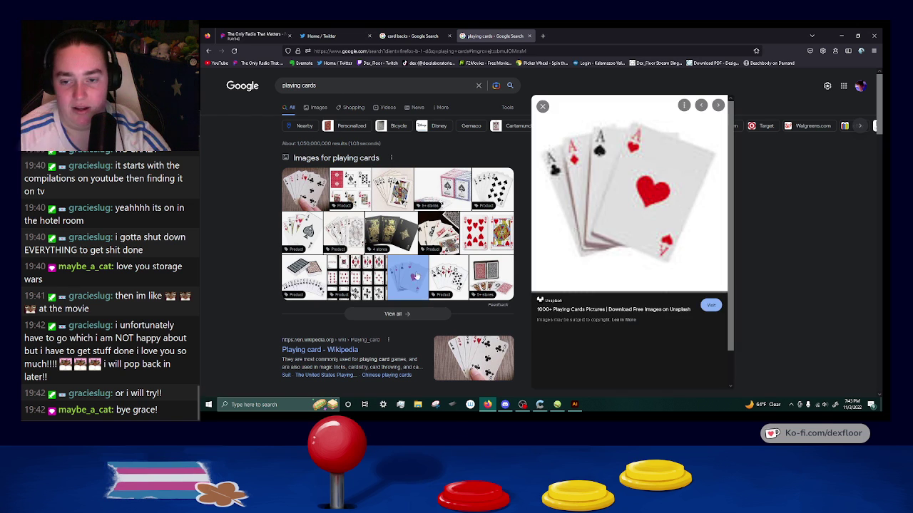
Switch back to Illustrator and select the heart on the middle card.
click(574, 405)
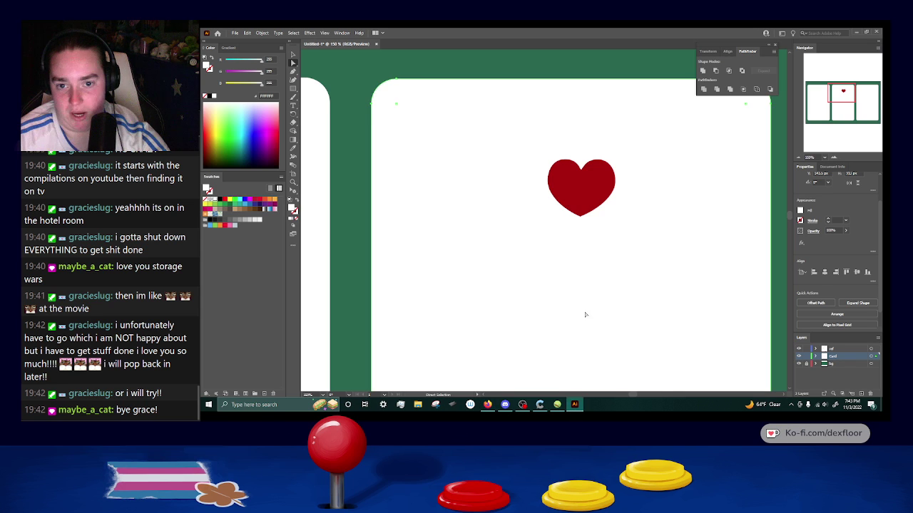
scroll(584, 315, down, 1)
scroll(567, 173, down, 3)
click(573, 173)
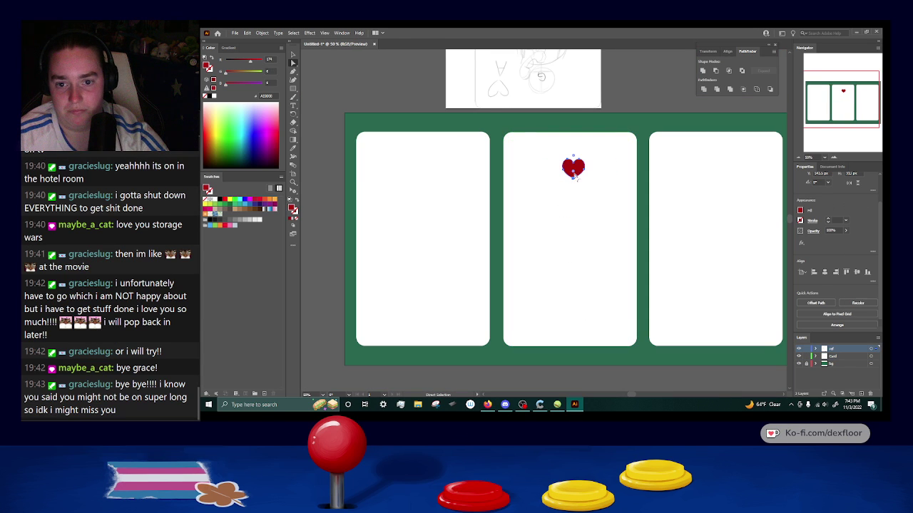
scroll(591, 183, up, 1)
scroll(581, 206, up, 3)
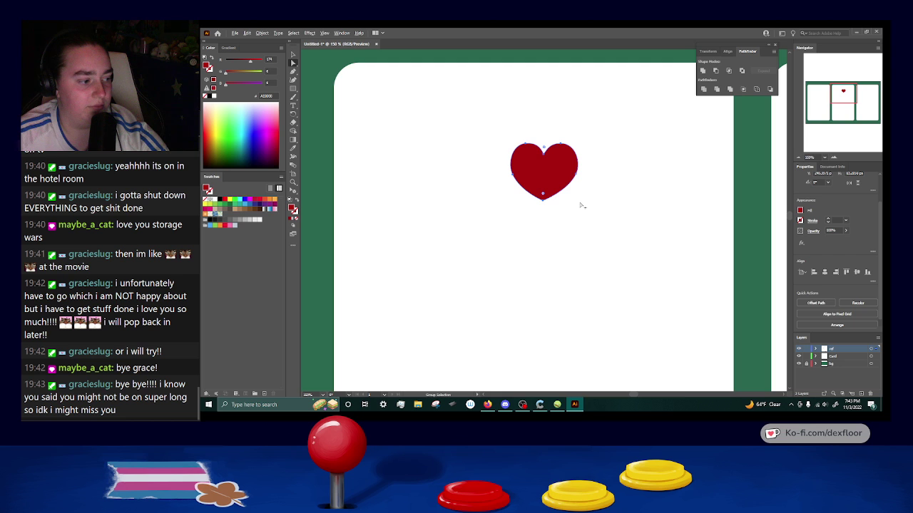
scroll(577, 183, up, 1)
drag(576, 181, 556, 202)
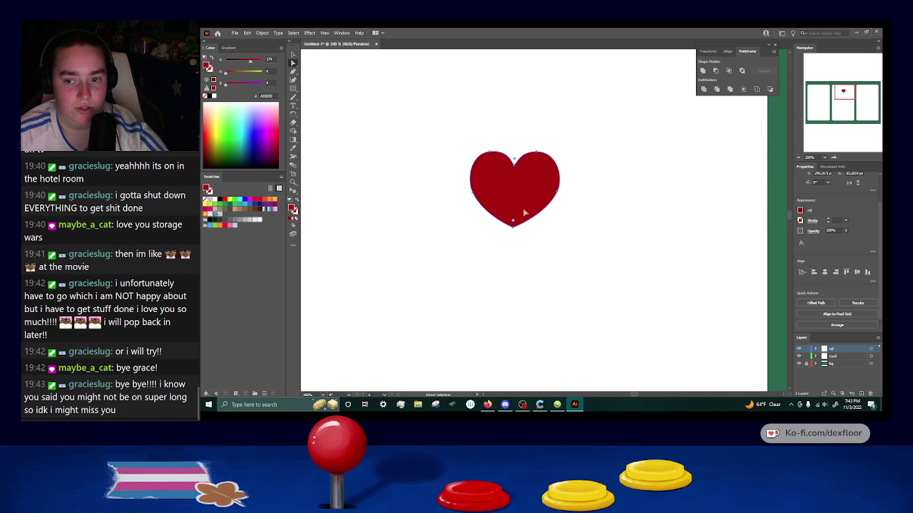
Nudge the heart's bottom anchor slightly to the right and lower the notch anchor between the lobes slightly.
scroll(589, 223, down, 1)
scroll(591, 225, down, 4)
scroll(591, 220, up, 5)
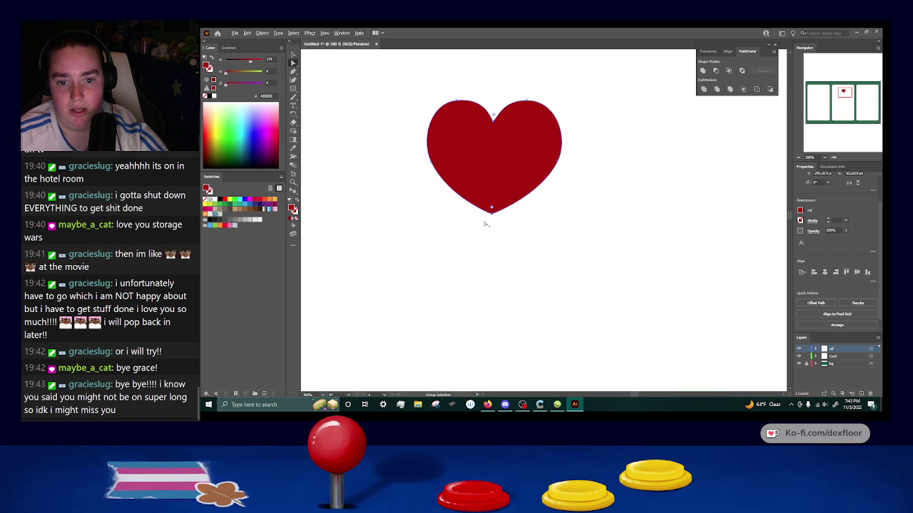
click(492, 214)
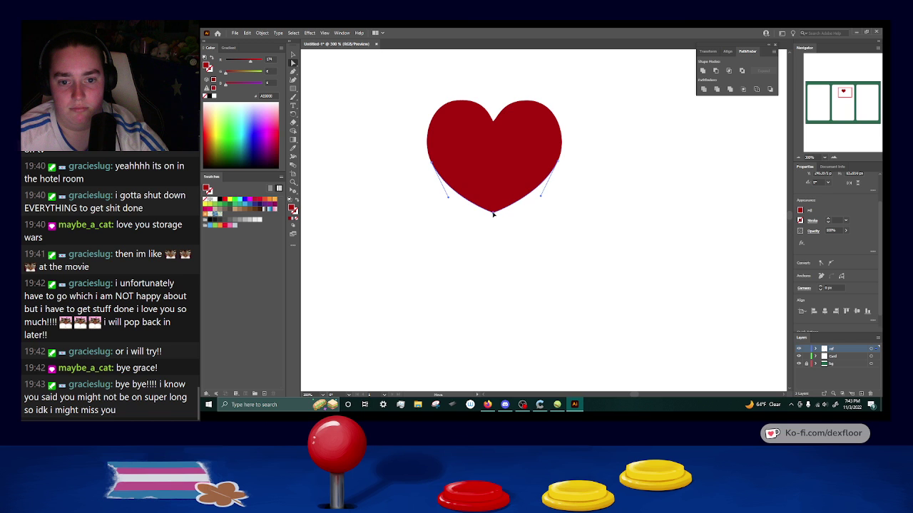
click(495, 124)
drag(495, 125, 496, 127)
click(613, 163)
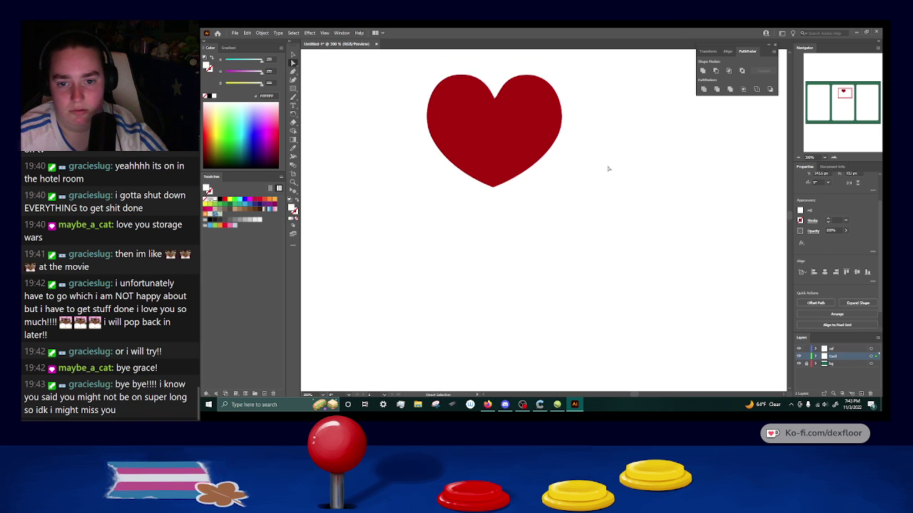
scroll(608, 169, down, 4)
scroll(608, 170, down, 1)
scroll(606, 171, up, 4)
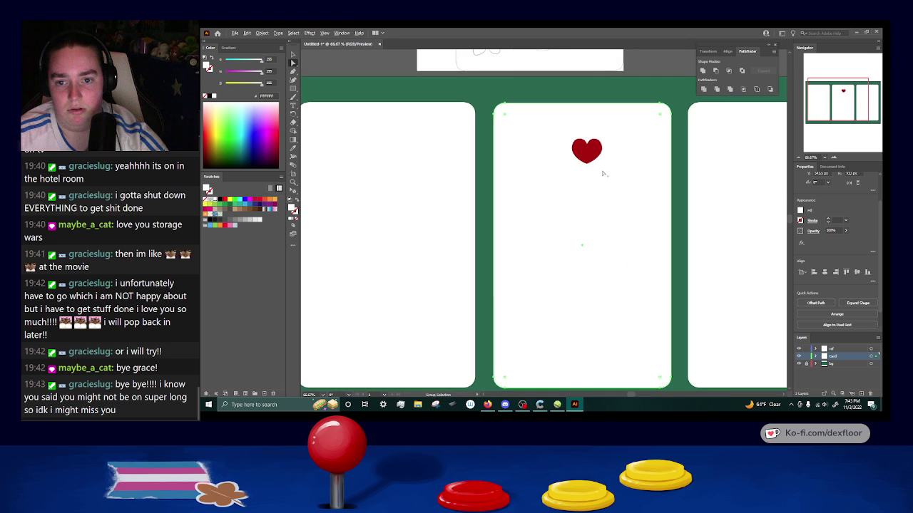
Pull the bottom anchor of the middle card's heart further down to lengthen its point, and deselect the heart.
click(557, 144)
drag(557, 152, 557, 168)
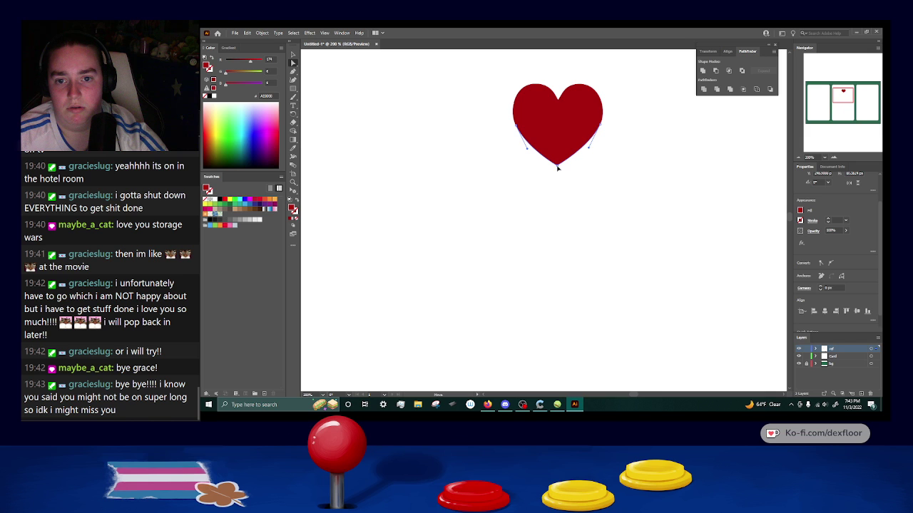
click(607, 255)
scroll(590, 164, down, 1)
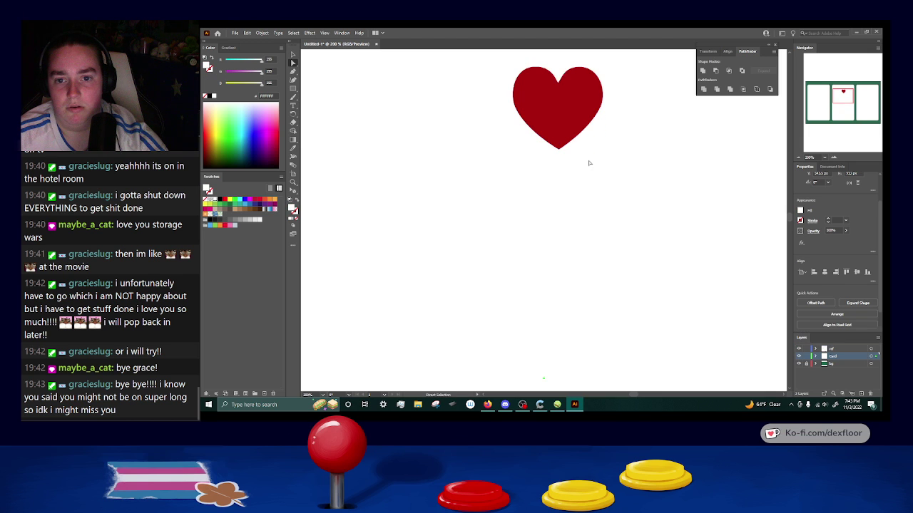
Move the heart to the middle card's top-right corner and place a copy of it in the bottom-left corner.
scroll(589, 163, down, 4)
click(580, 147)
click(292, 55)
drag(590, 148, 624, 126)
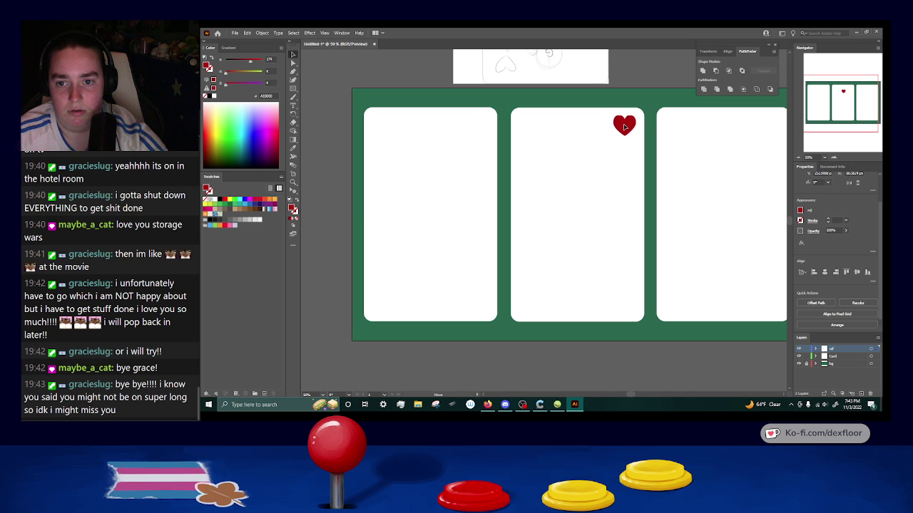
drag(618, 128, 525, 303)
Reflect the bottom-left heart across the horizontal axis and move it slightly closer to the card's corner.
right_click(530, 300)
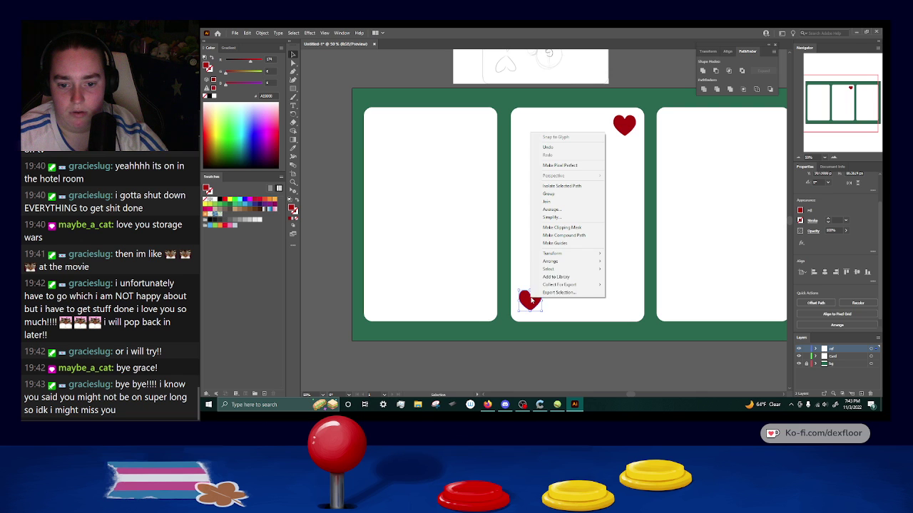
mouse_move(567, 254)
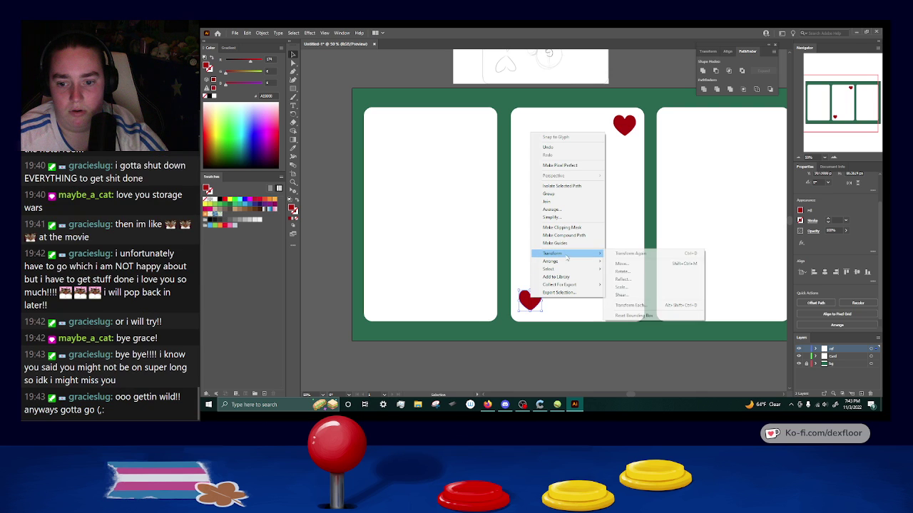
click(622, 279)
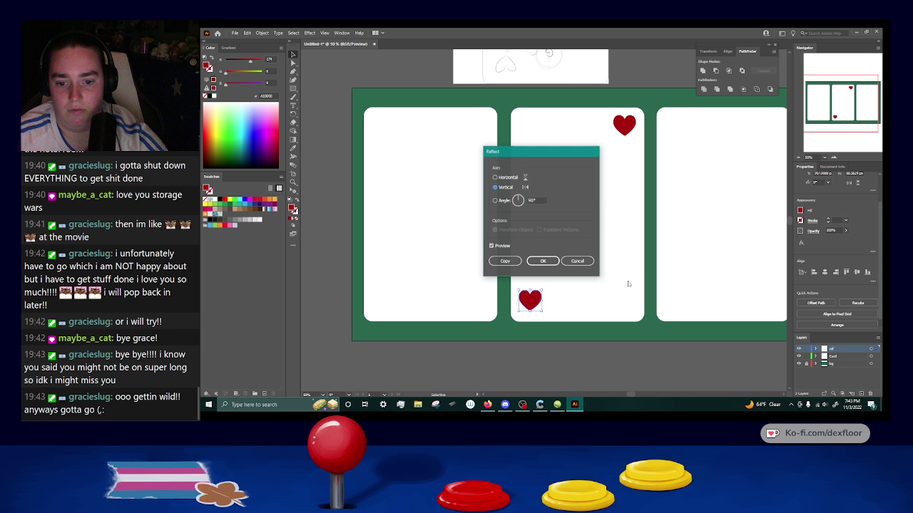
click(504, 177)
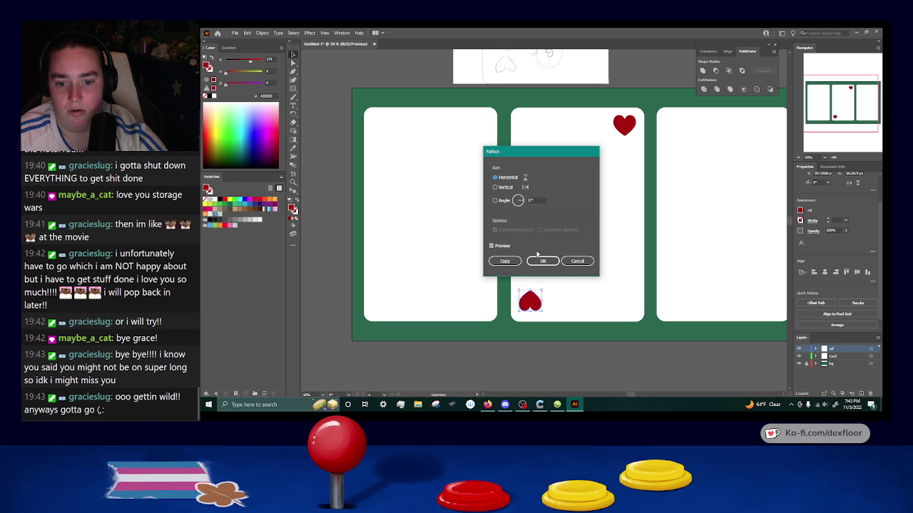
click(542, 261)
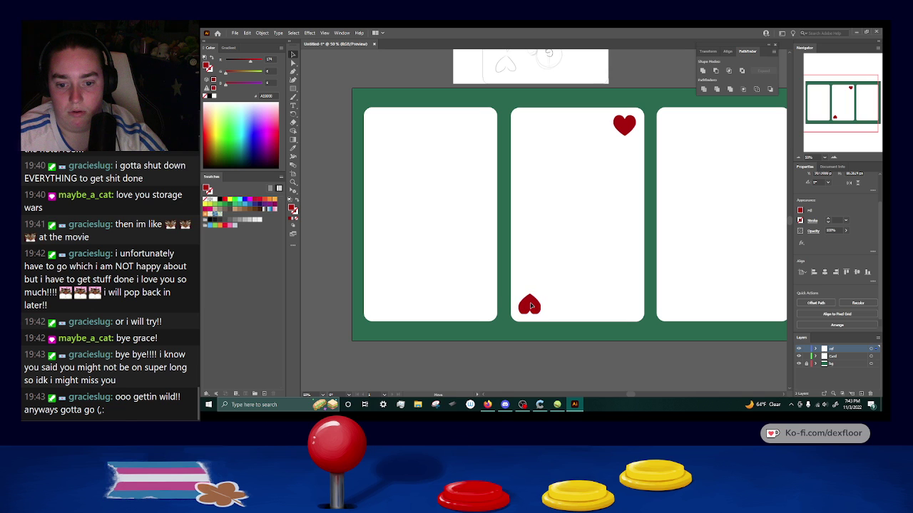
click(530, 306)
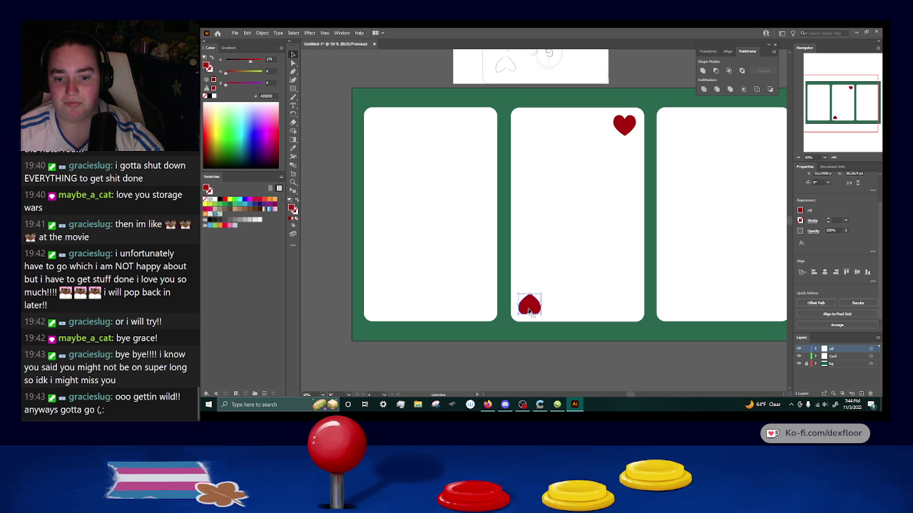
Switch to Firefox, give the song playing on Pandora a thumbs up, and return to Illustrator.
click(487, 404)
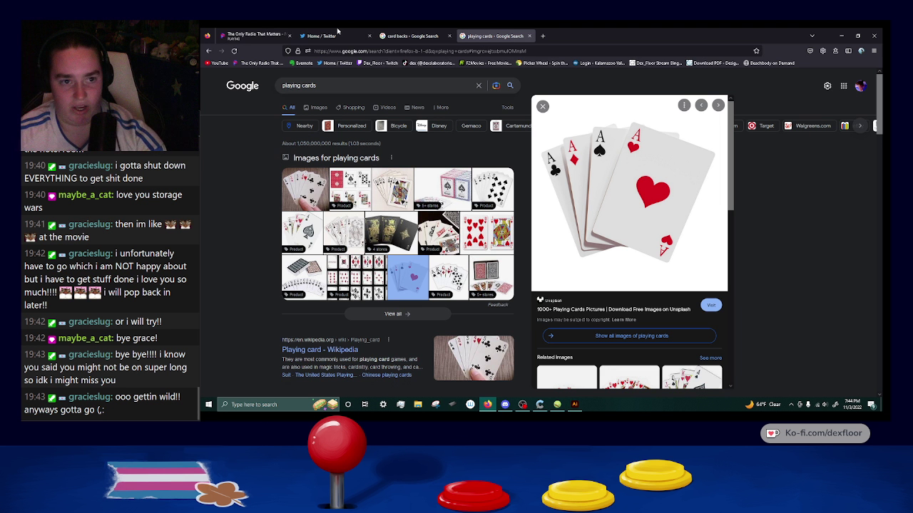
click(253, 35)
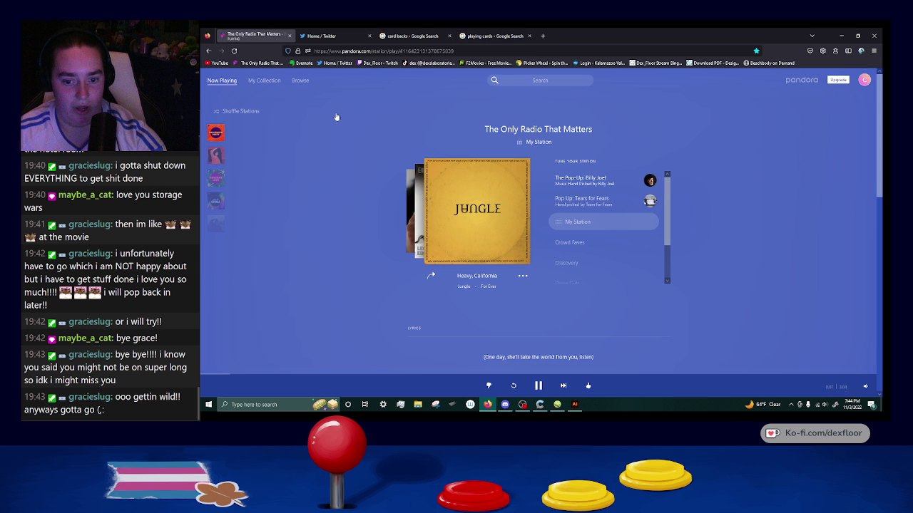
click(588, 386)
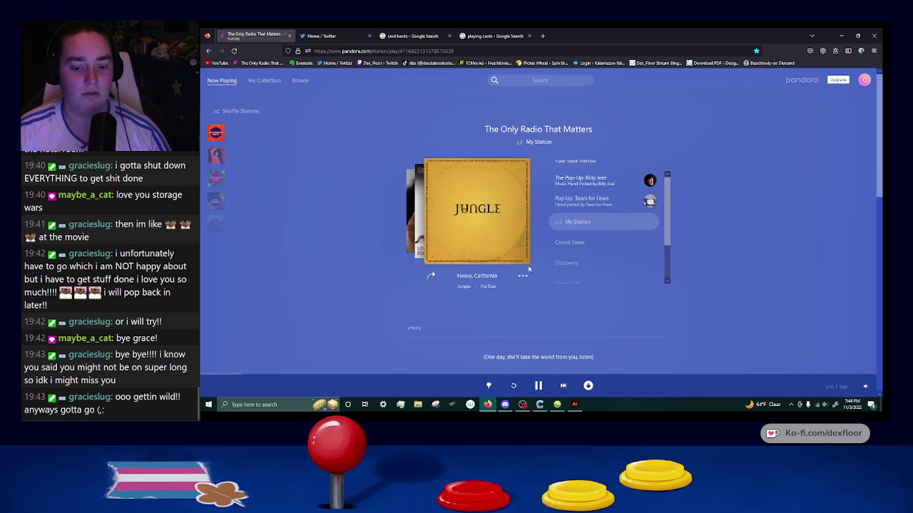
click(575, 405)
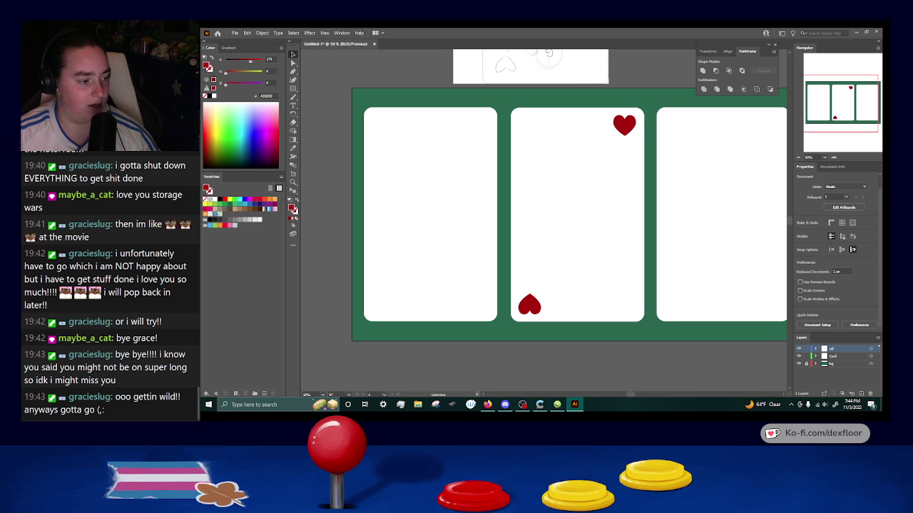
Examine the outline and notch anchor of the flipped heart in the middle card's bottom-left corner.
scroll(523, 316, up, 4)
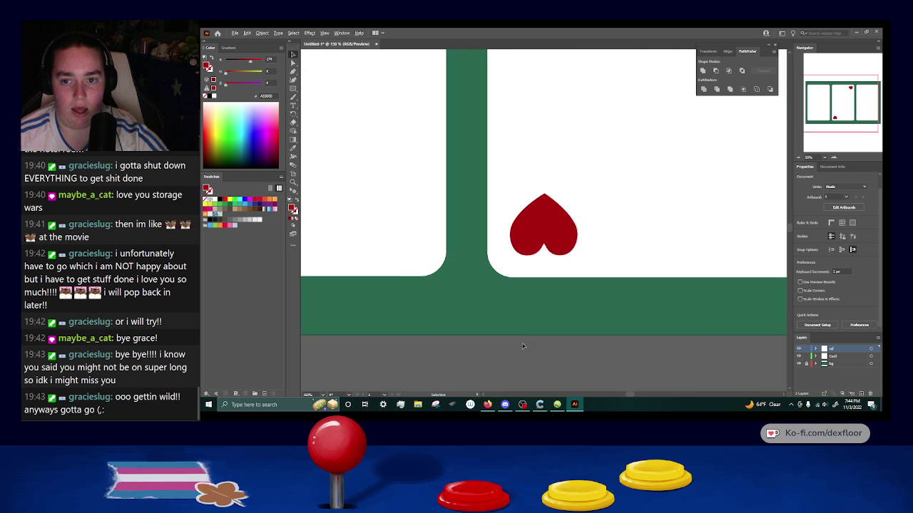
scroll(526, 265, down, 1)
scroll(542, 217, up, 6)
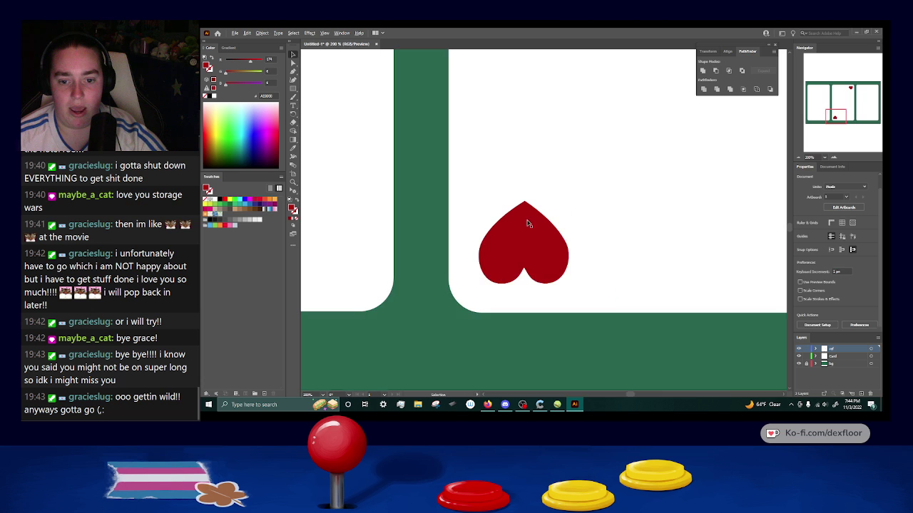
click(527, 321)
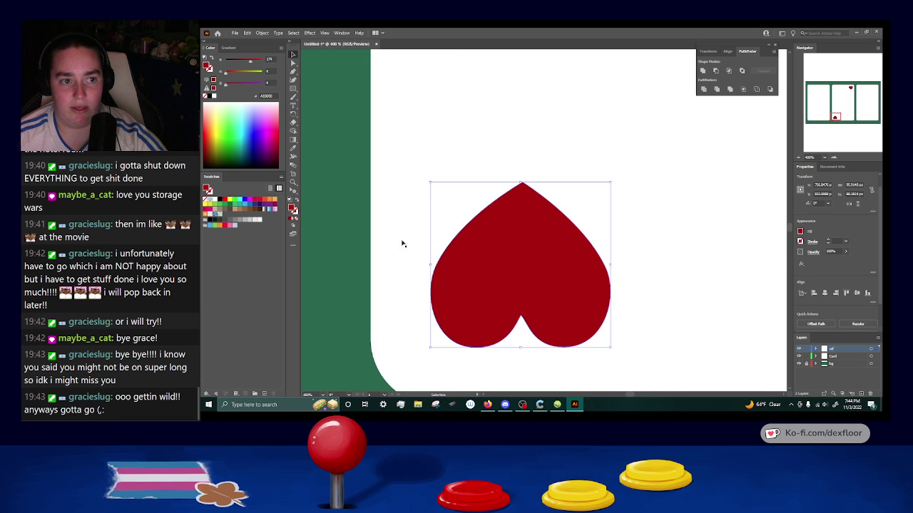
key(a)
click(522, 319)
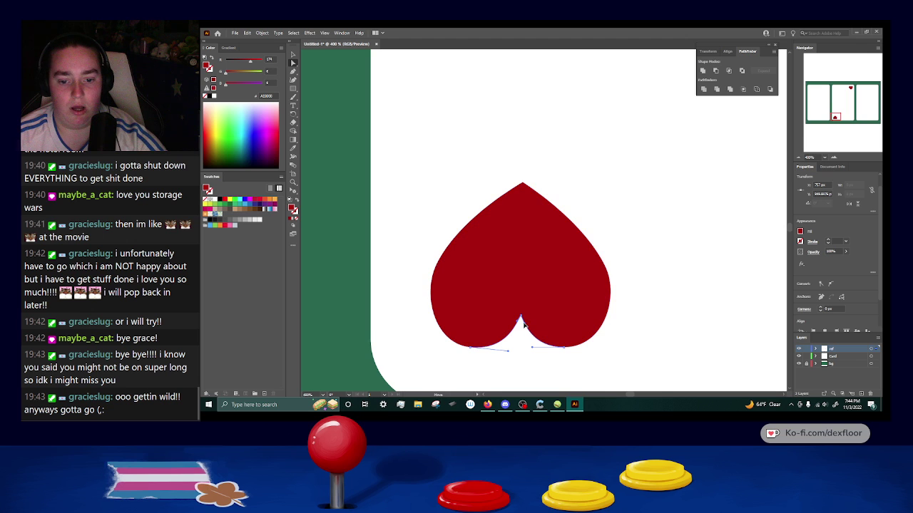
scroll(542, 255, down, 5)
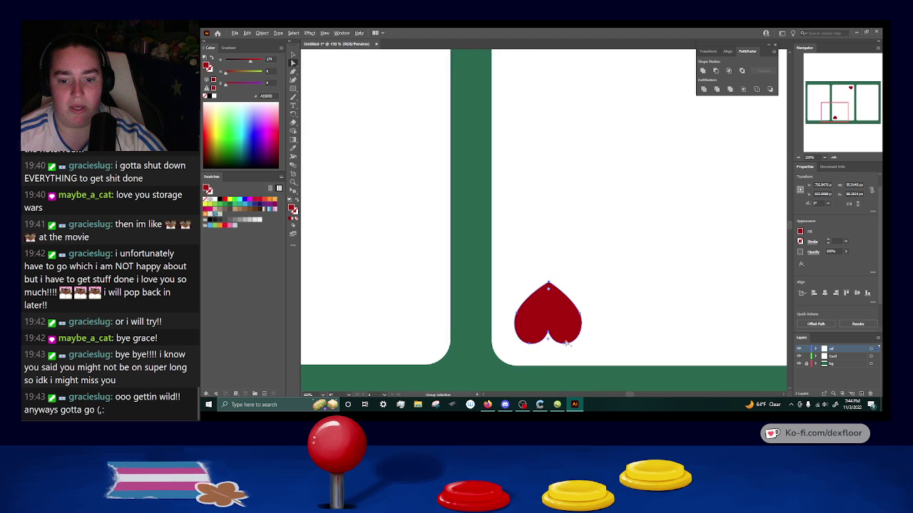
drag(658, 254, 602, 264)
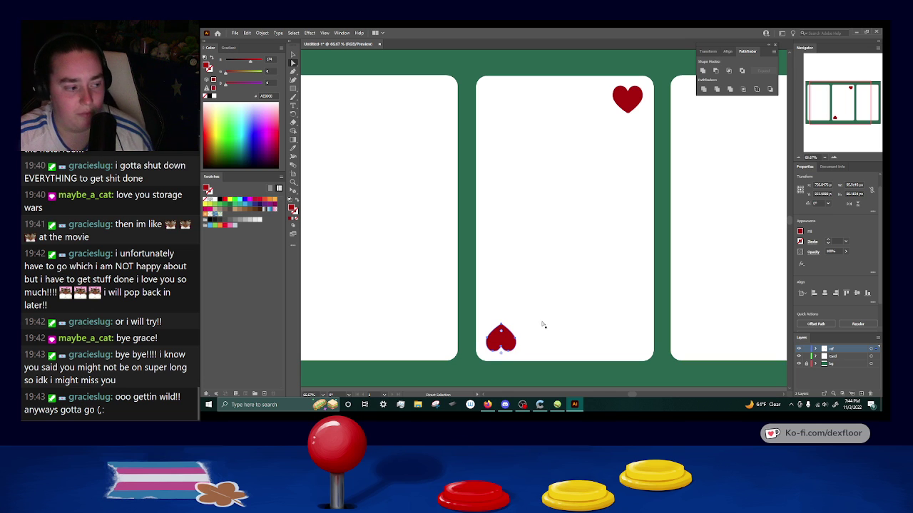
Create a small text frame below the middle card's top-right heart and clear its placeholder text.
click(292, 105)
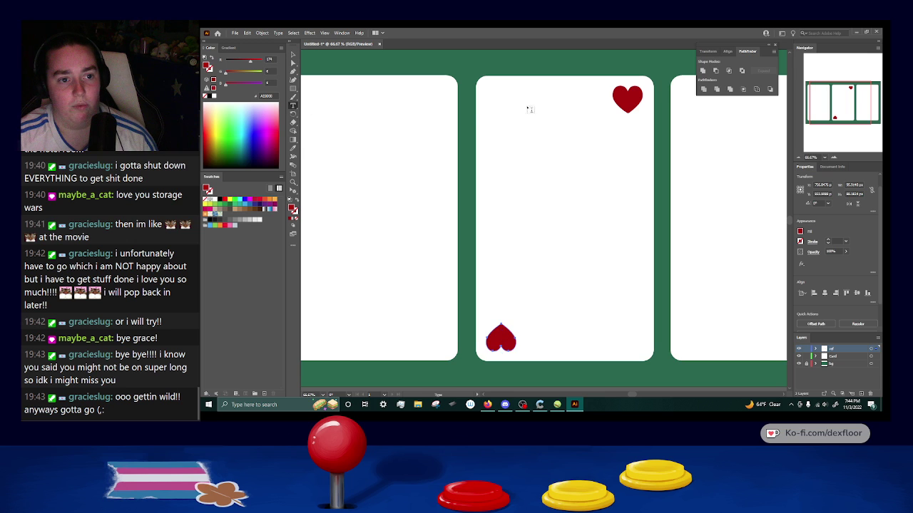
drag(607, 130, 645, 173)
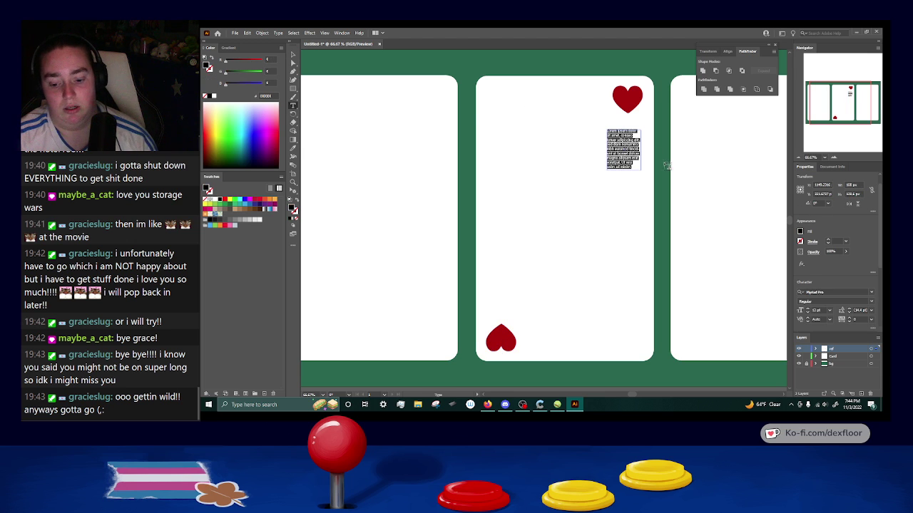
key(BackSpace)
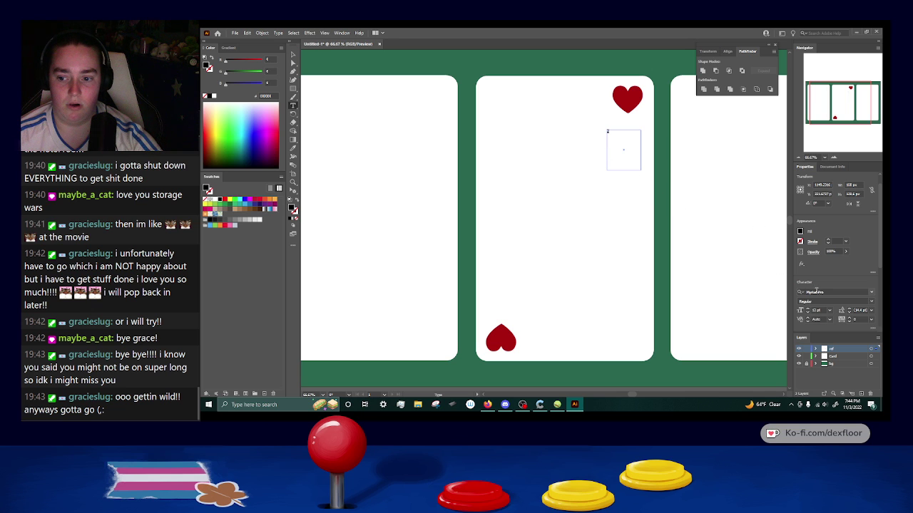
Set the font of the empty text frame to Constantia.
click(871, 296)
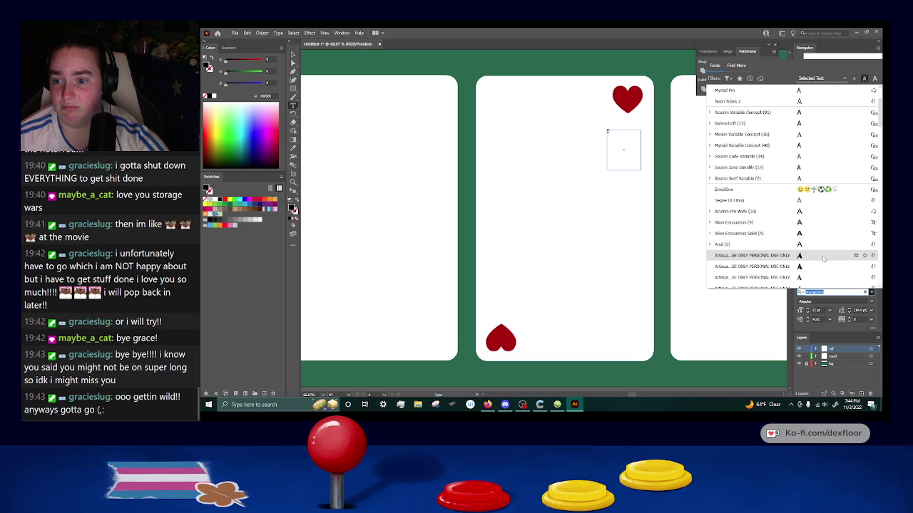
scroll(806, 247, down, 1)
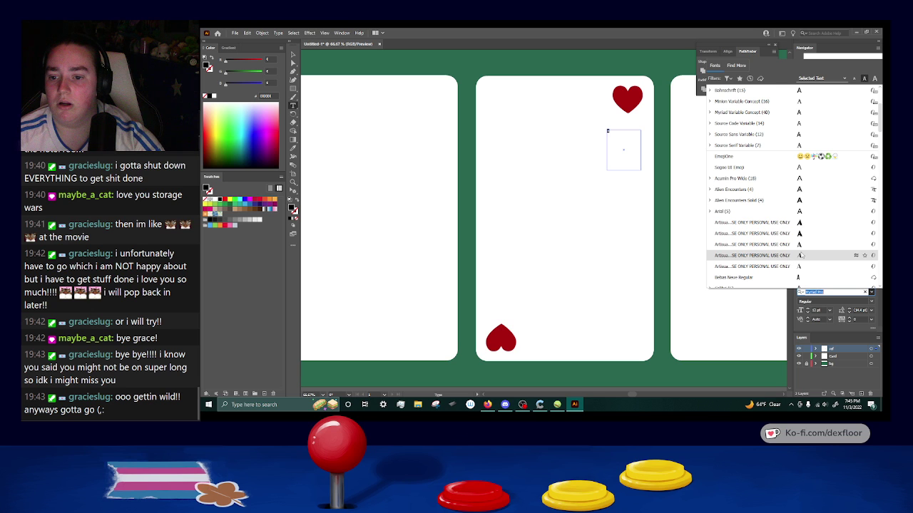
scroll(800, 256, down, 1)
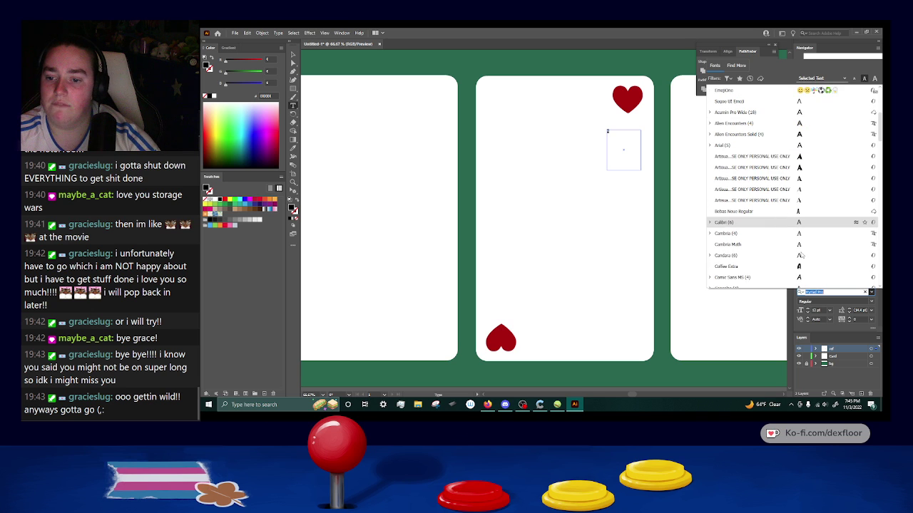
scroll(800, 255, down, 3)
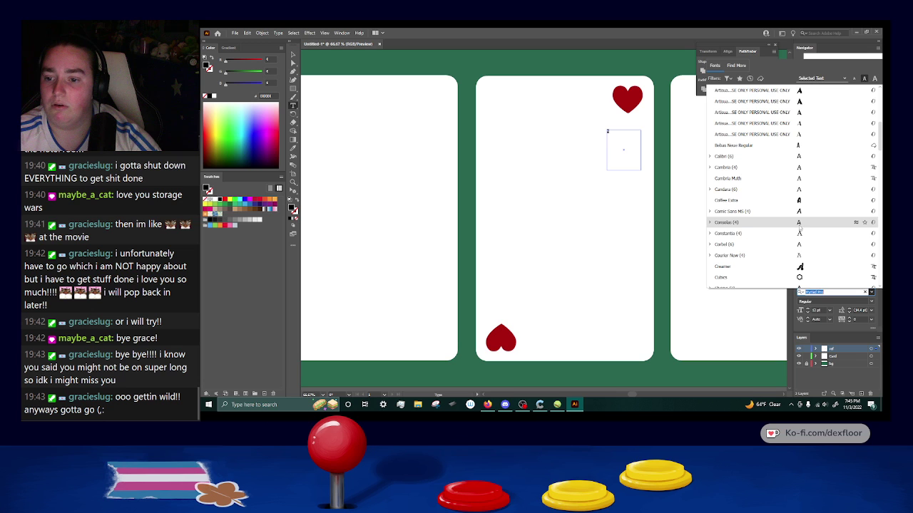
click(800, 239)
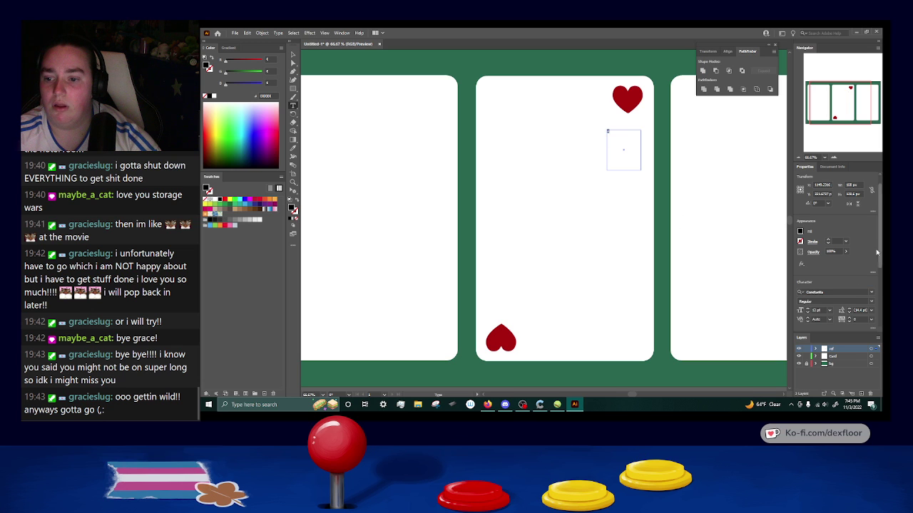
Enter a capital A in the text frame at 81 pt and shrink the frame to fit the letter.
scroll(810, 214, down, 2)
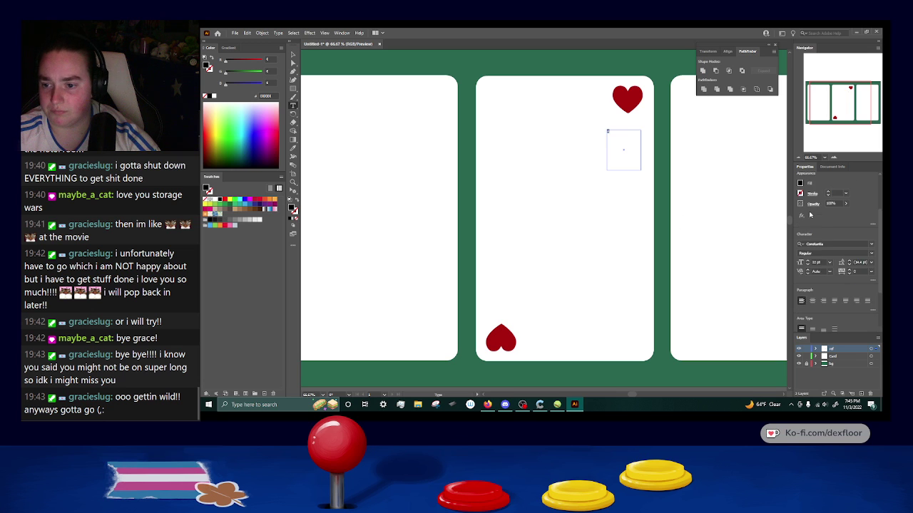
click(808, 262)
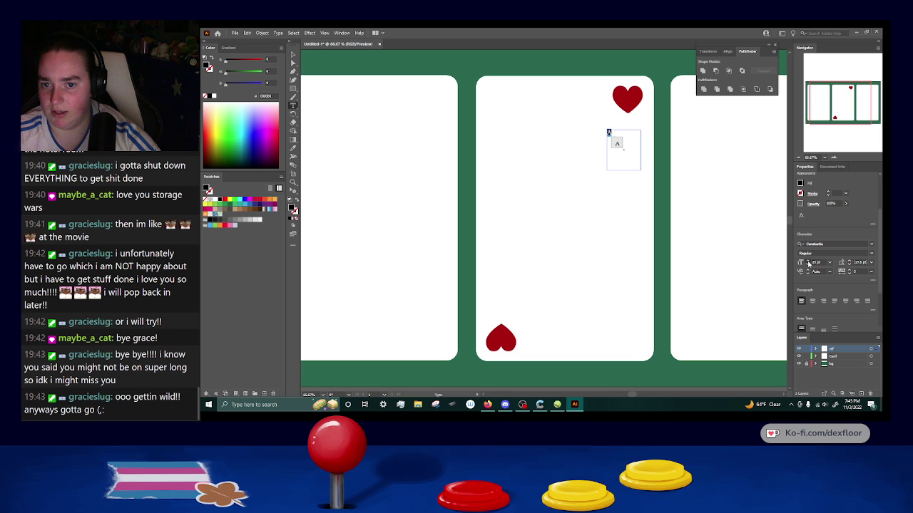
scroll(808, 263, up, 7)
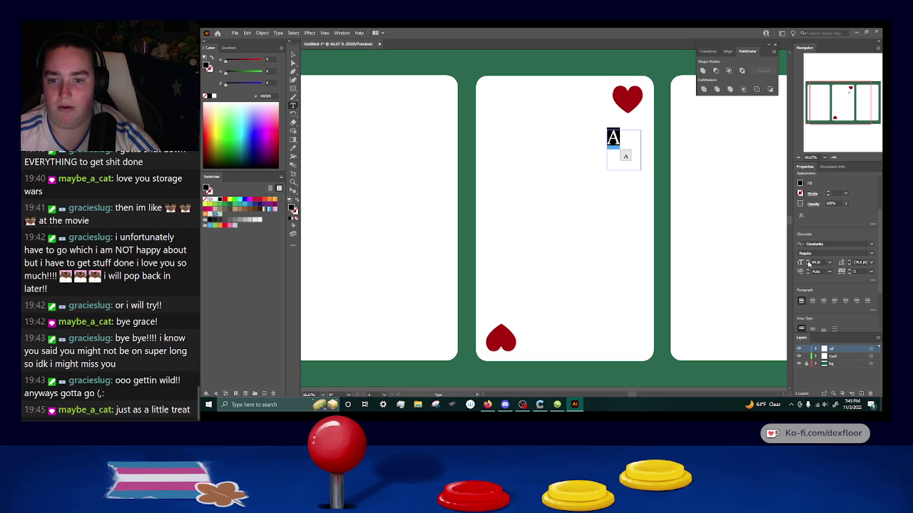
scroll(808, 263, up, 6)
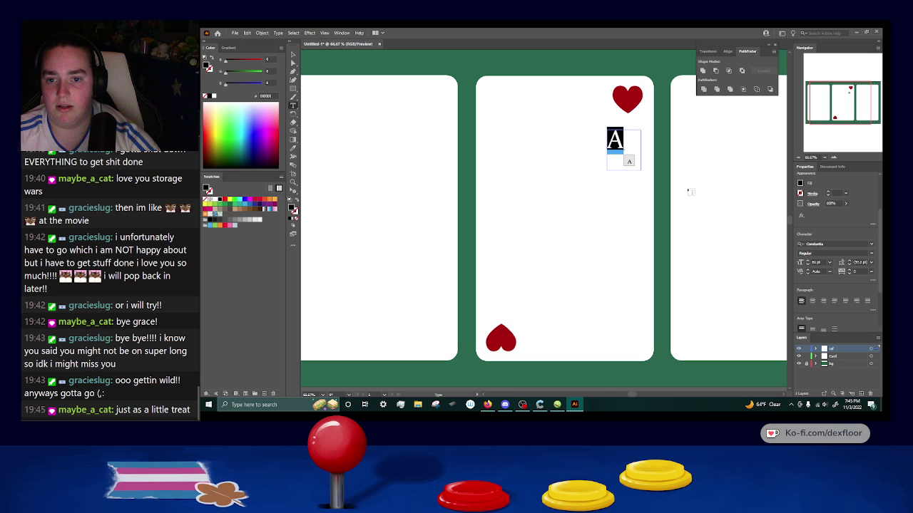
key(Escape)
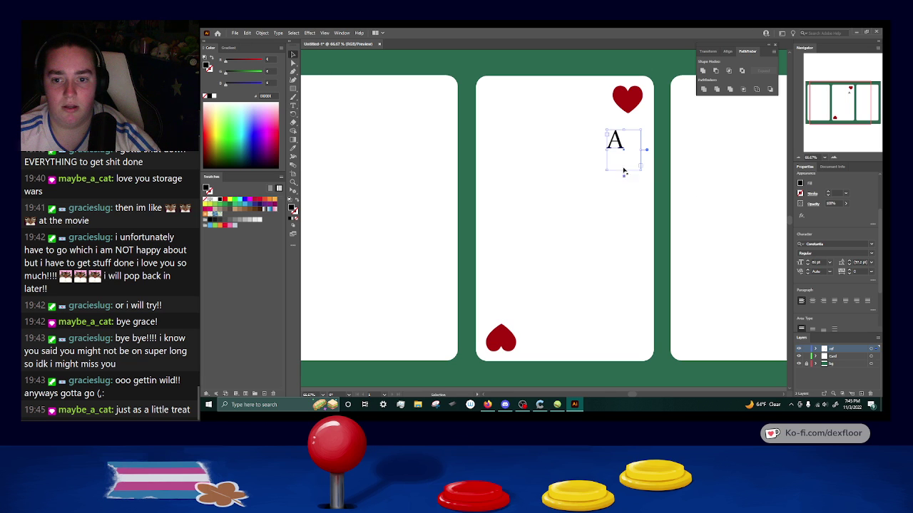
drag(624, 172, 629, 140)
Sample the heart's dark red onto the letter A and move the letter directly beneath the top-right heart.
double_click(619, 140)
click(293, 148)
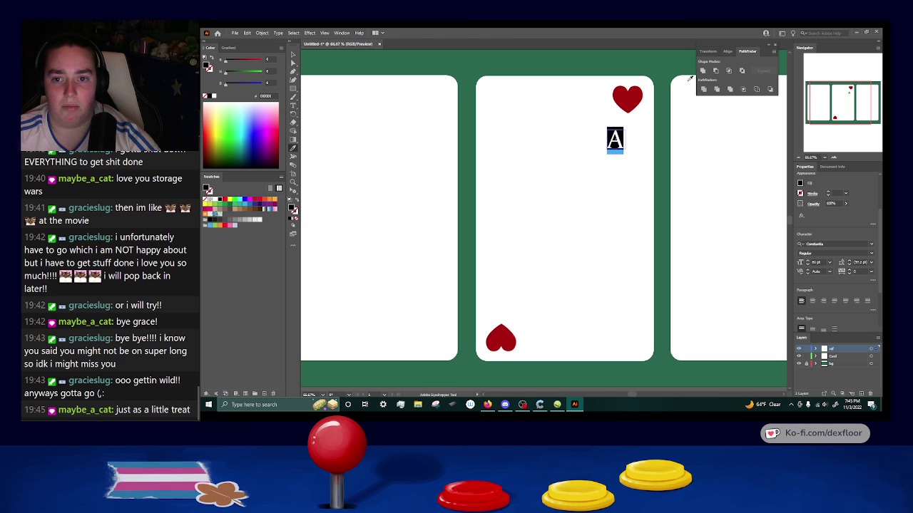
click(627, 100)
click(293, 54)
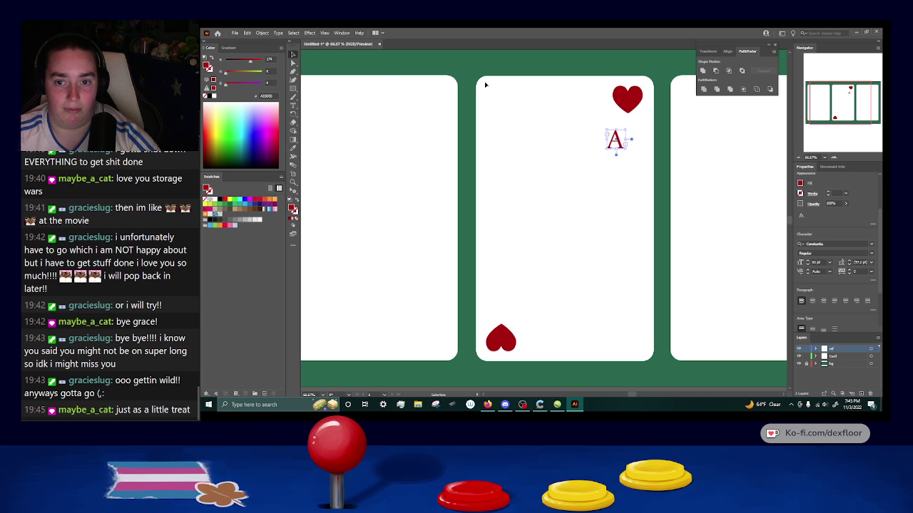
drag(622, 145, 627, 133)
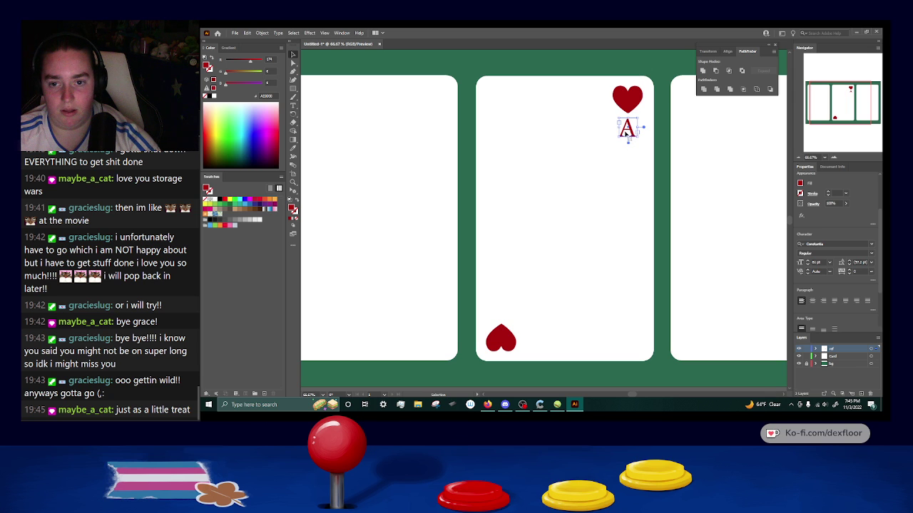
Nudge the letter A slightly to centre it beneath the middle card's top-right heart.
click(622, 65)
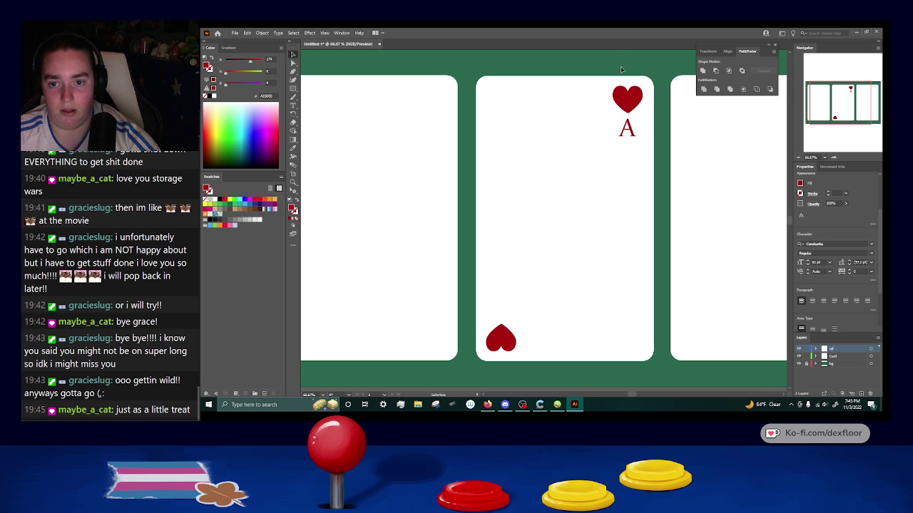
click(628, 136)
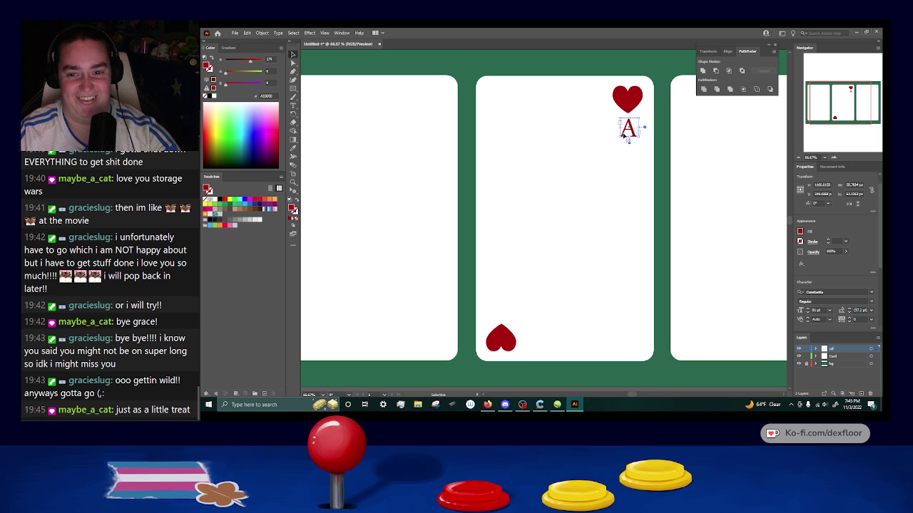
click(628, 171)
click(629, 131)
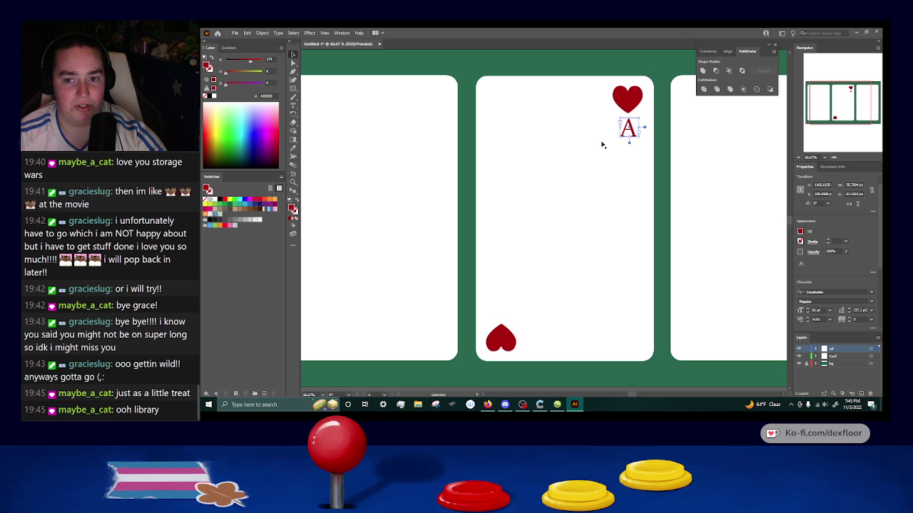
Copy the letter A to just above the bottom-left heart and reflect the copy upside down, close to the heart's tip.
drag(632, 135, 503, 311)
right_click(503, 311)
mouse_move(547, 264)
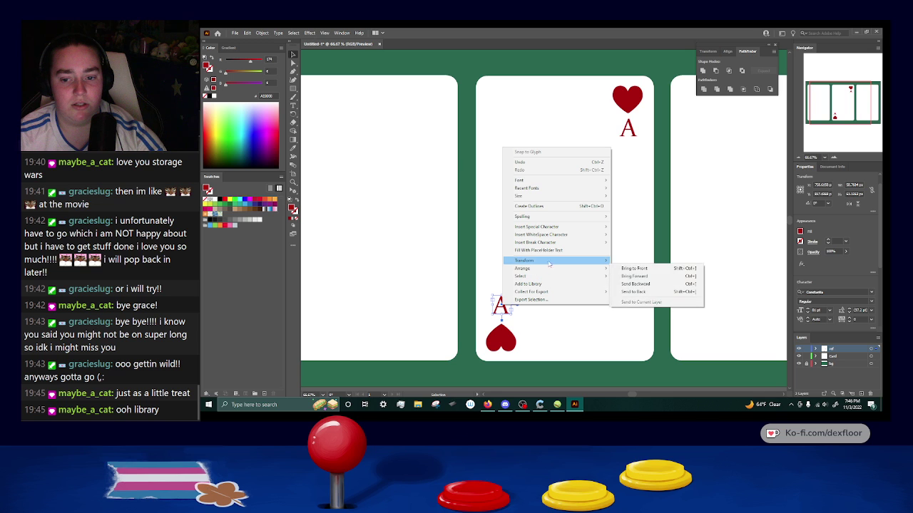
click(636, 286)
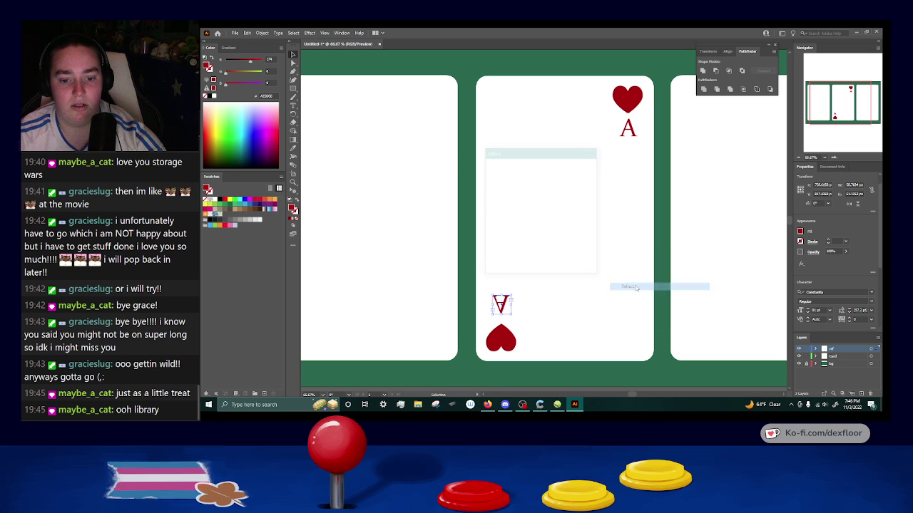
click(542, 263)
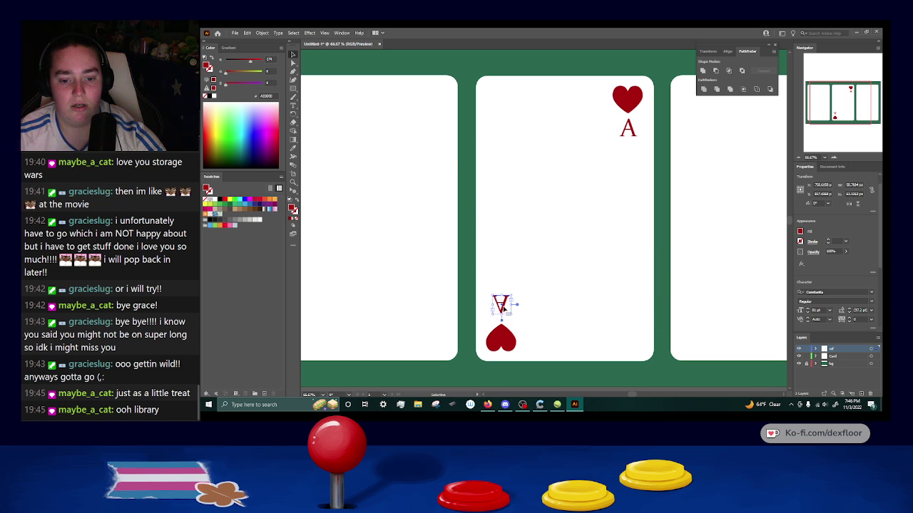
drag(503, 313, 503, 319)
click(516, 325)
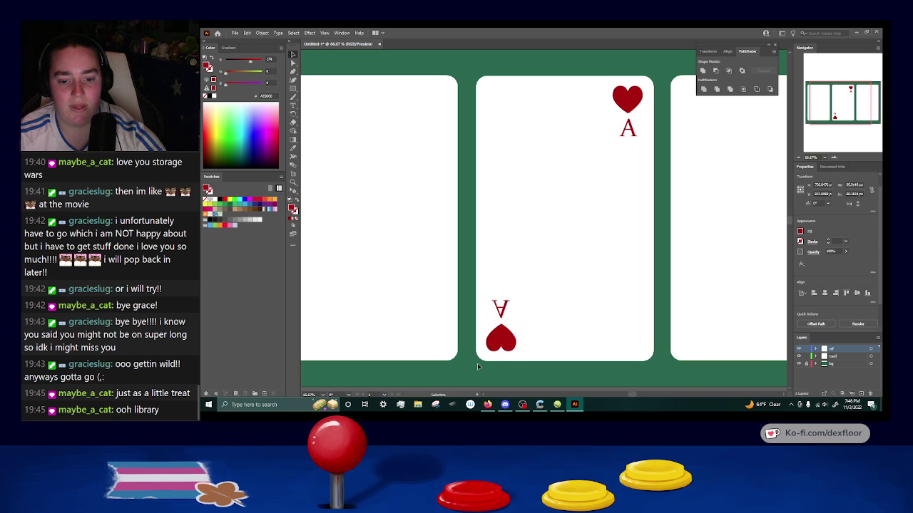
click(503, 312)
click(501, 339)
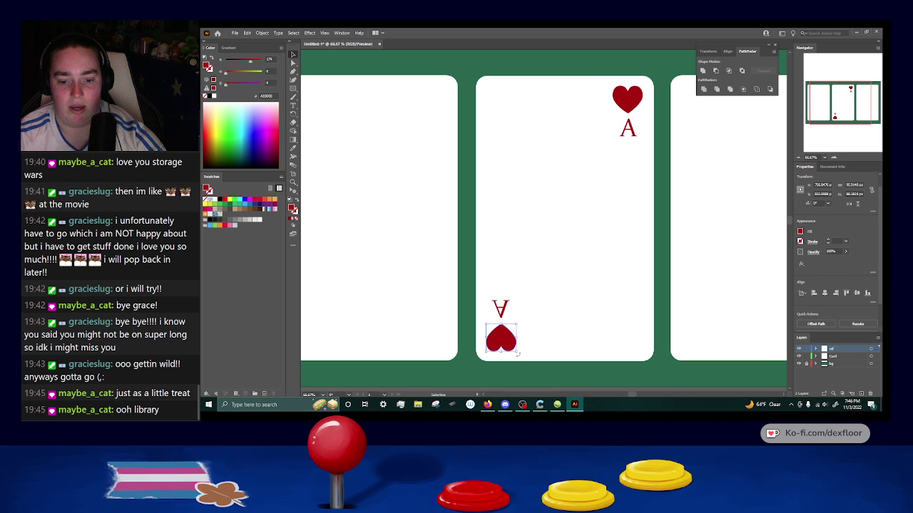
drag(518, 354, 518, 355)
click(547, 348)
click(666, 178)
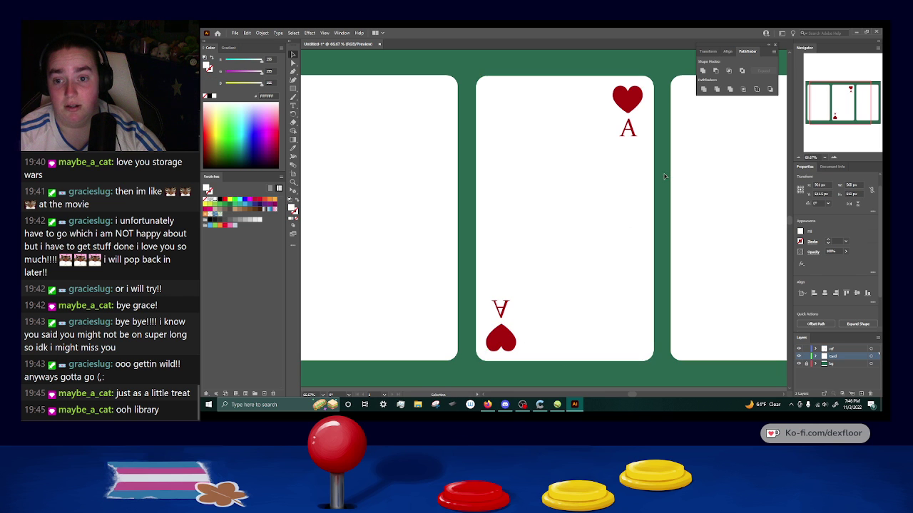
scroll(666, 177, down, 1)
scroll(666, 178, down, 3)
scroll(665, 178, up, 3)
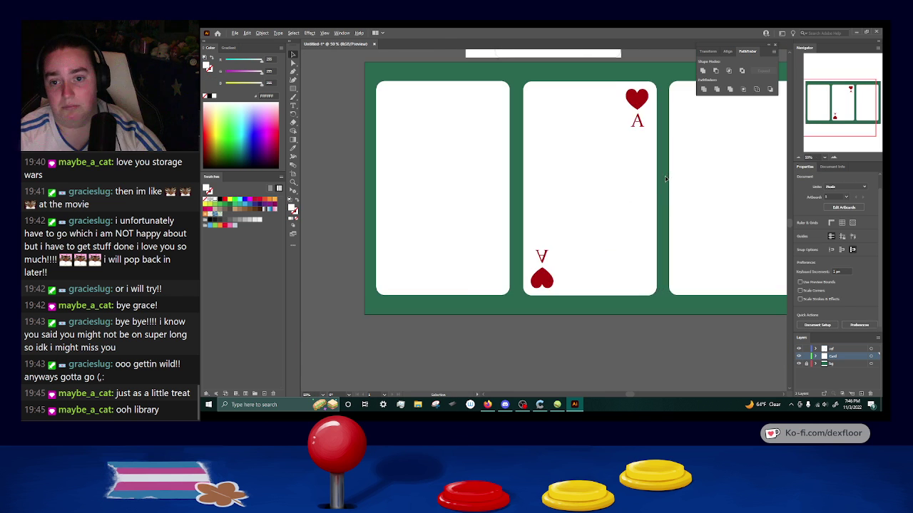
click(590, 164)
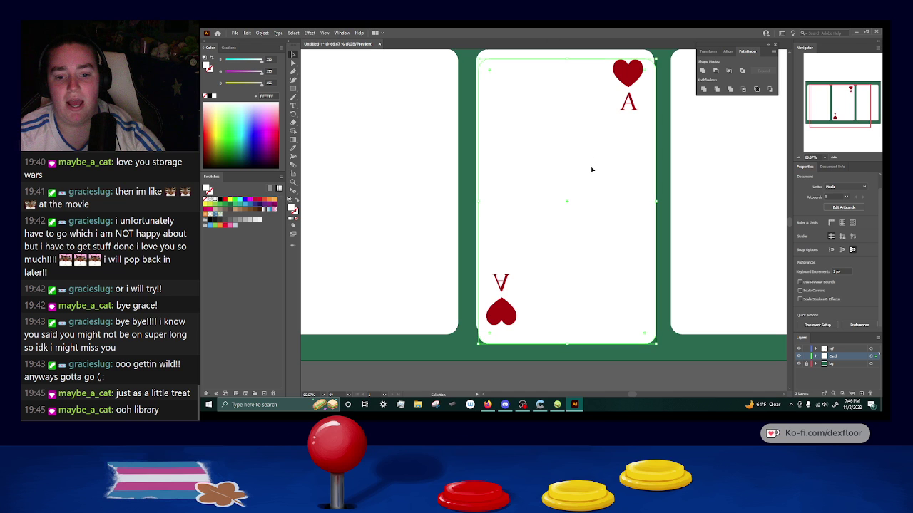
key(ctrl+z)
drag(616, 176, 623, 248)
key(ctrl+z)
key(ctrl+z)
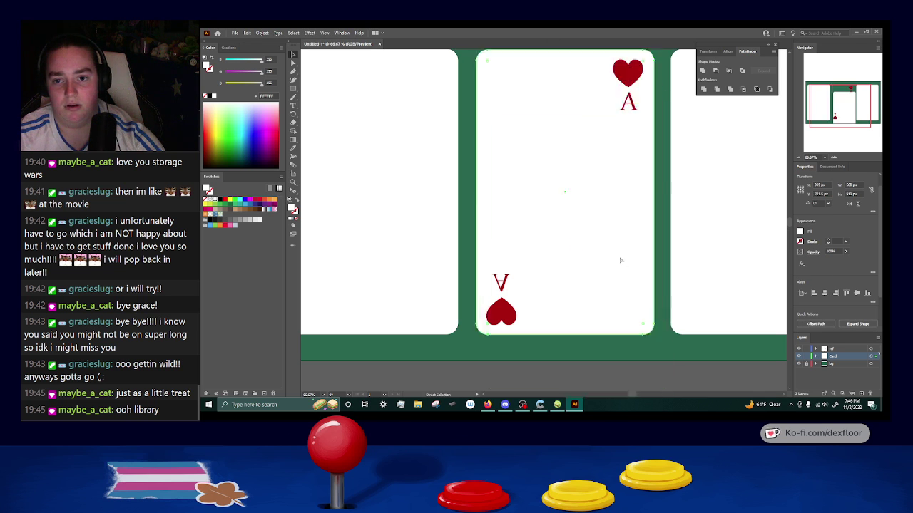
Nudge the bottom-left heart slightly upward and fine-tune the position of the inverted A above it.
click(660, 210)
scroll(666, 190, down, 1)
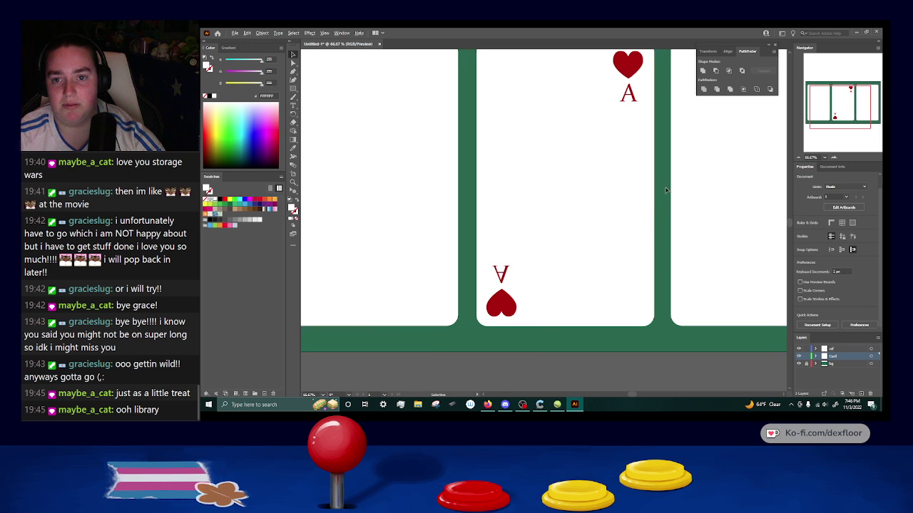
scroll(666, 190, down, 3)
scroll(665, 187, up, 3)
drag(654, 188, 652, 202)
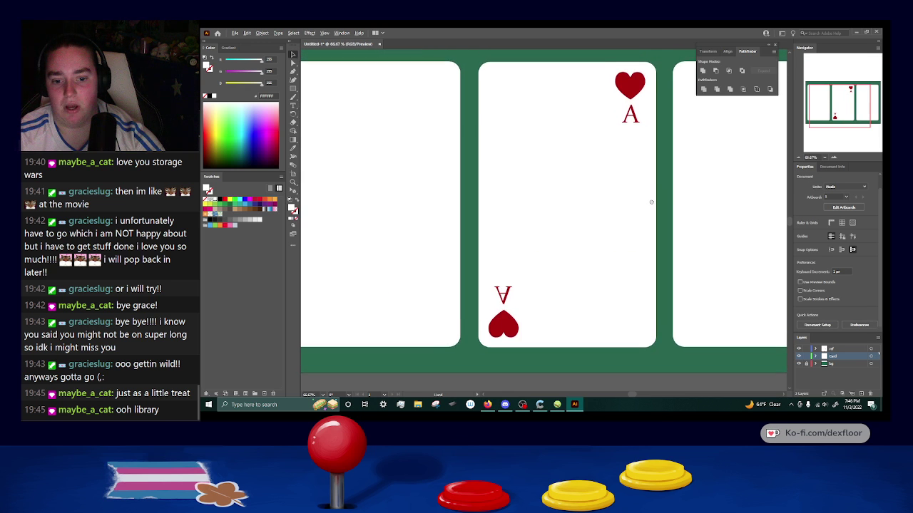
click(509, 328)
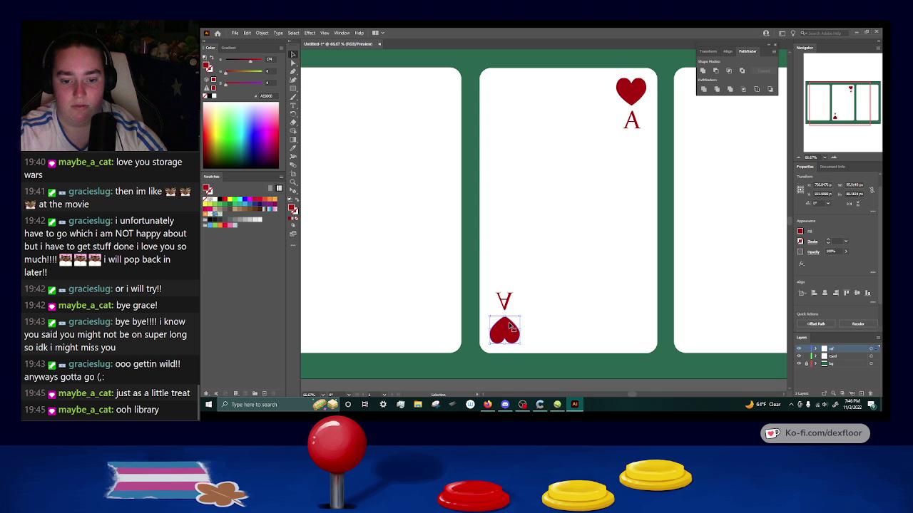
key(Up)
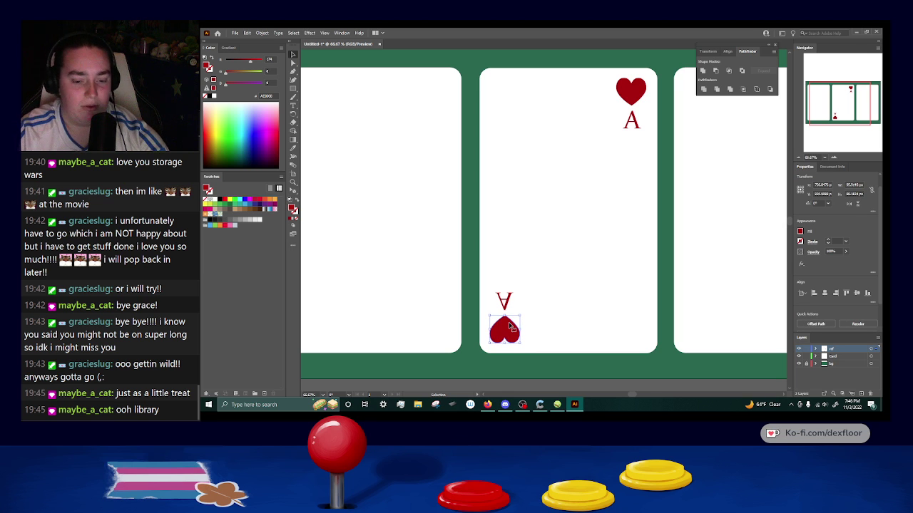
click(505, 301)
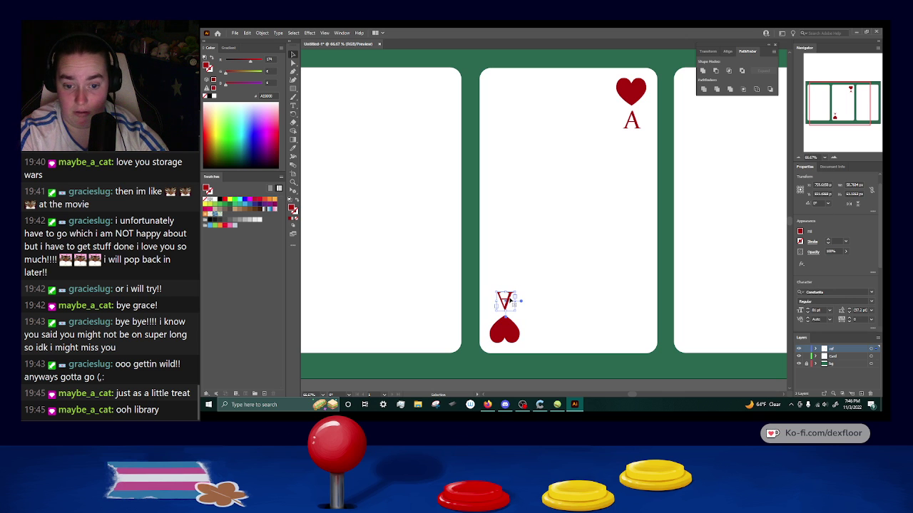
click(573, 369)
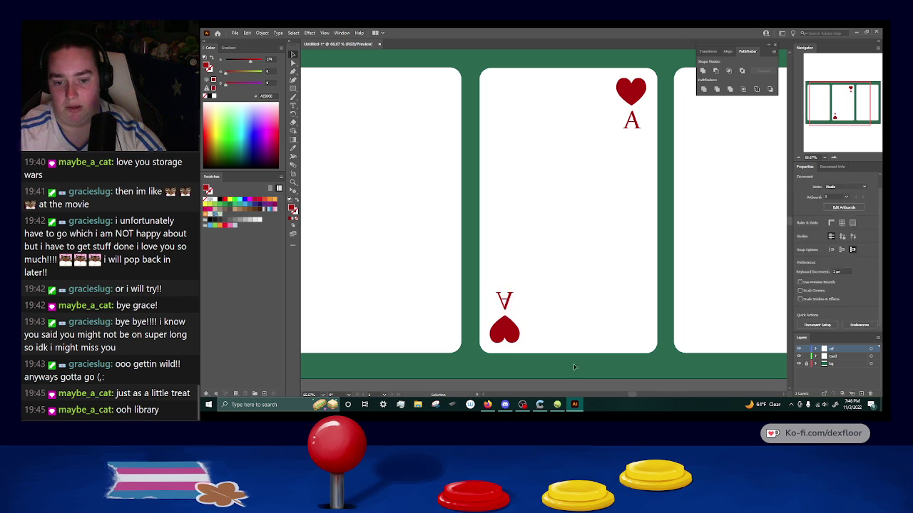
Nudge the top-right letter A slightly to the left so it lines up with the heart above it.
click(632, 122)
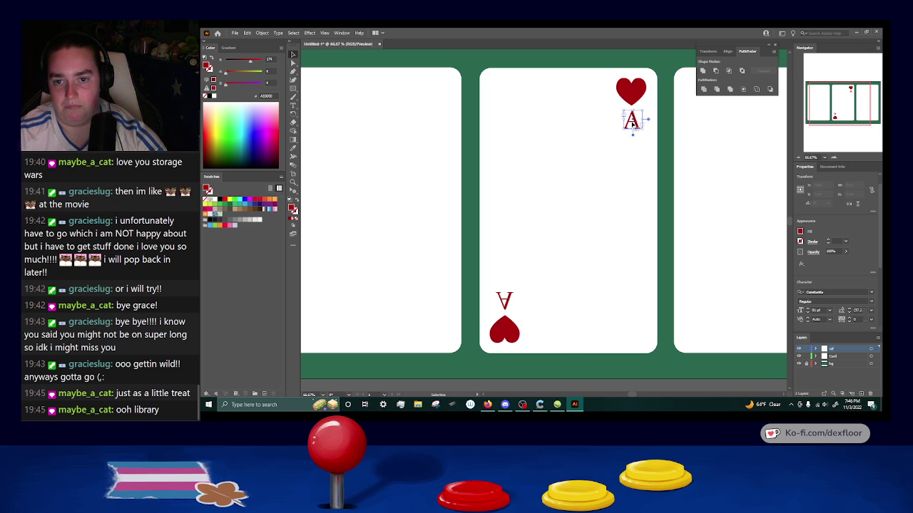
key(Left)
key(Left)
key(Left)
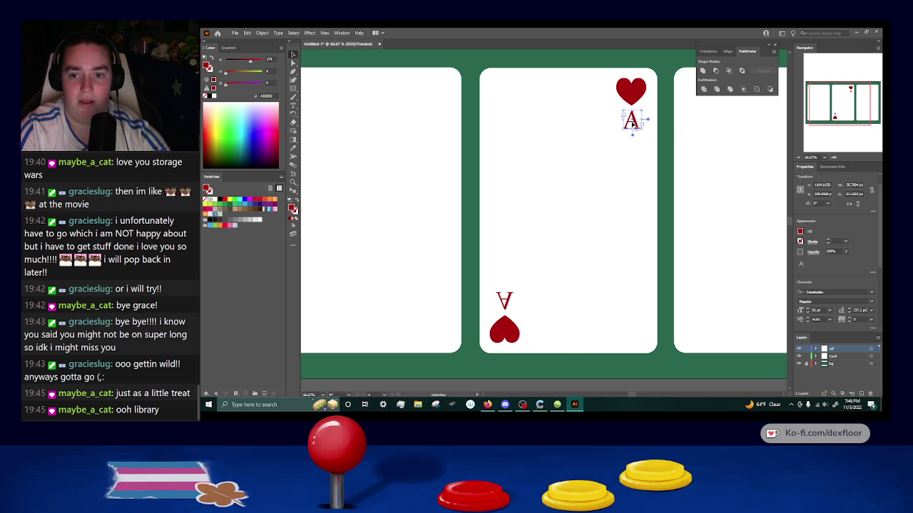
click(622, 362)
drag(593, 196, 587, 206)
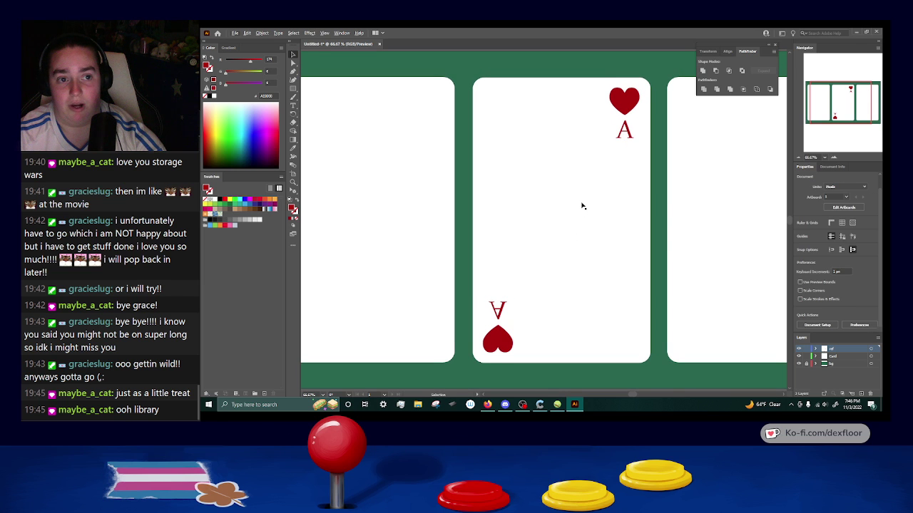
scroll(583, 206, down, 1)
scroll(582, 206, up, 1)
scroll(582, 206, down, 2)
scroll(583, 206, up, 1)
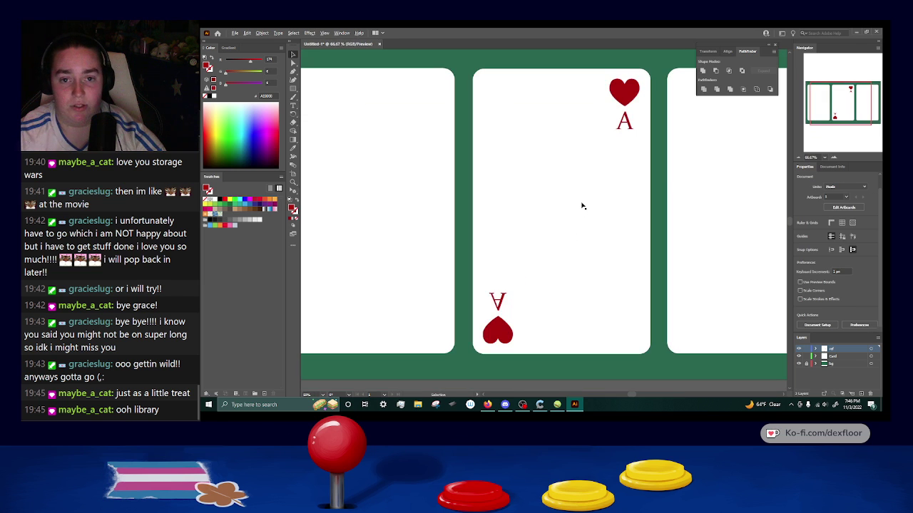
click(495, 300)
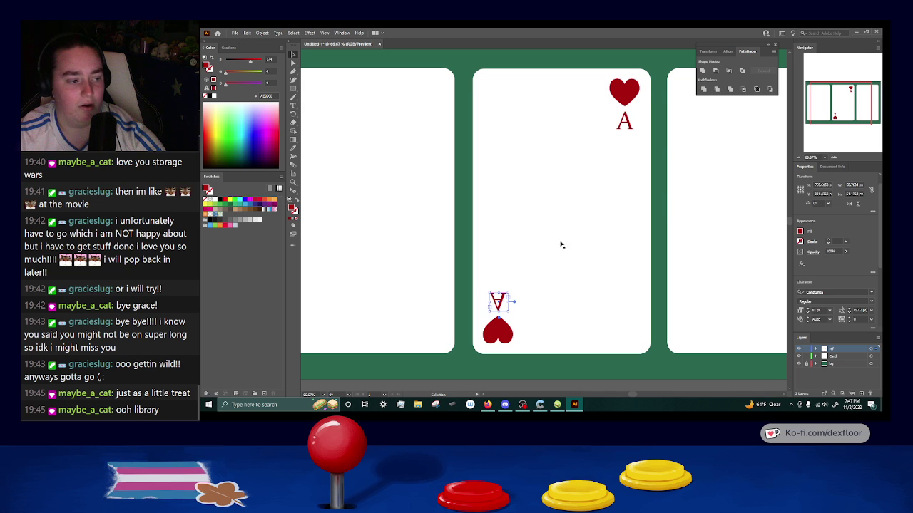
click(627, 201)
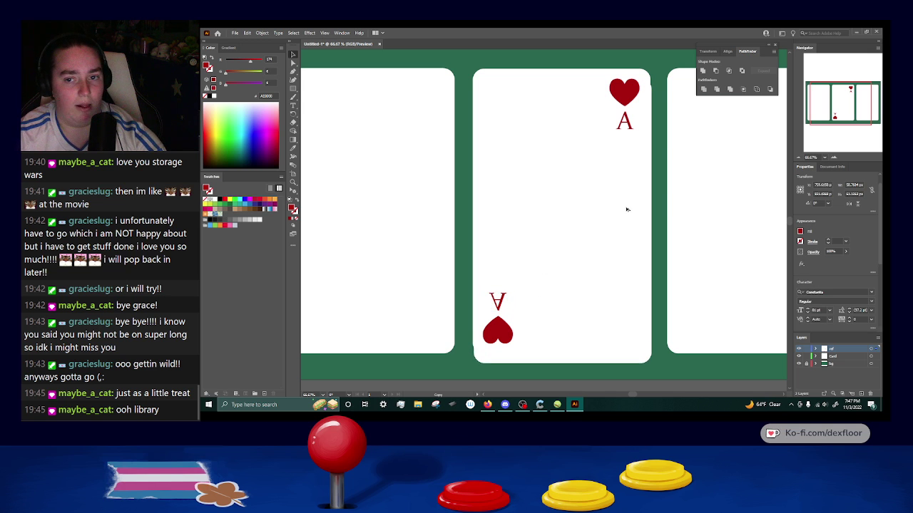
click(659, 175)
scroll(661, 184, up, 1)
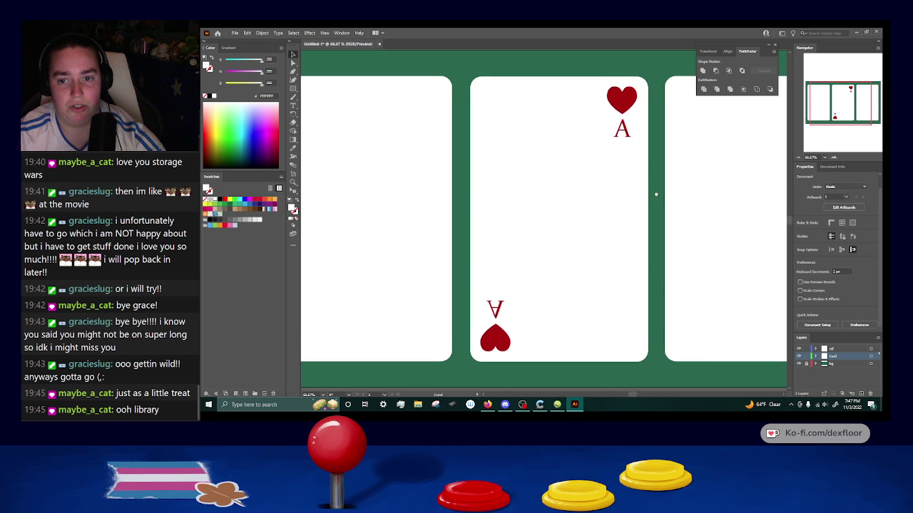
Shrink the bottom-left heart to about 75 px wide and place it nearer the card's corner.
click(498, 349)
mouse_move(483, 361)
mouse_down()
mouse_move(494, 348)
mouse_move(487, 352)
mouse_up()
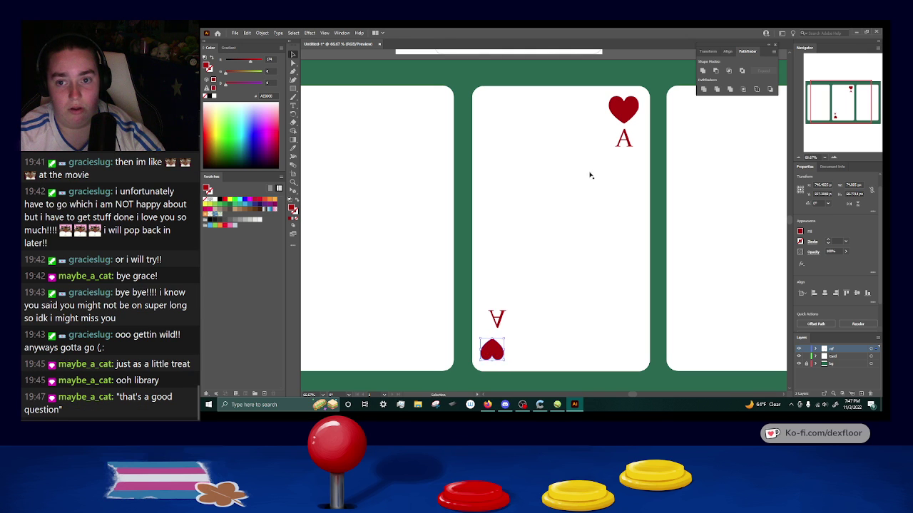
click(621, 112)
drag(608, 95, 611, 102)
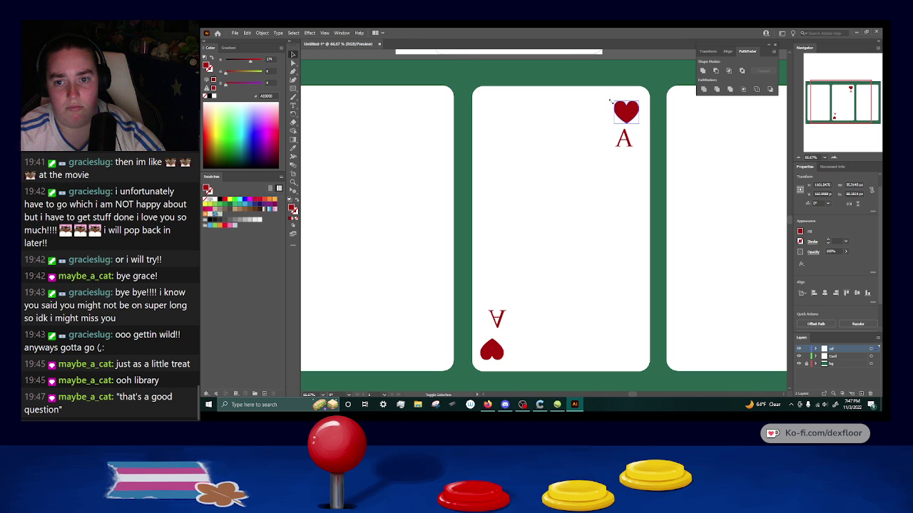
key(ctrl+z)
key(ctrl+z)
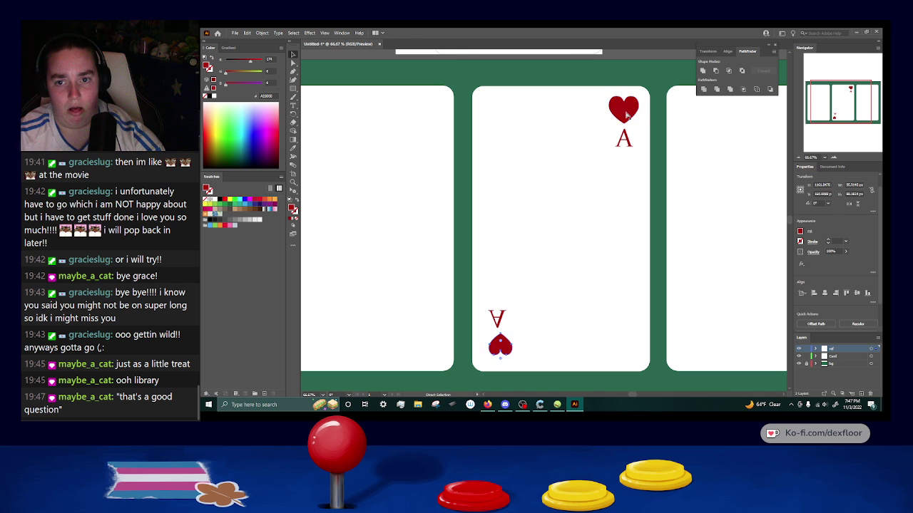
key(ctrl+z)
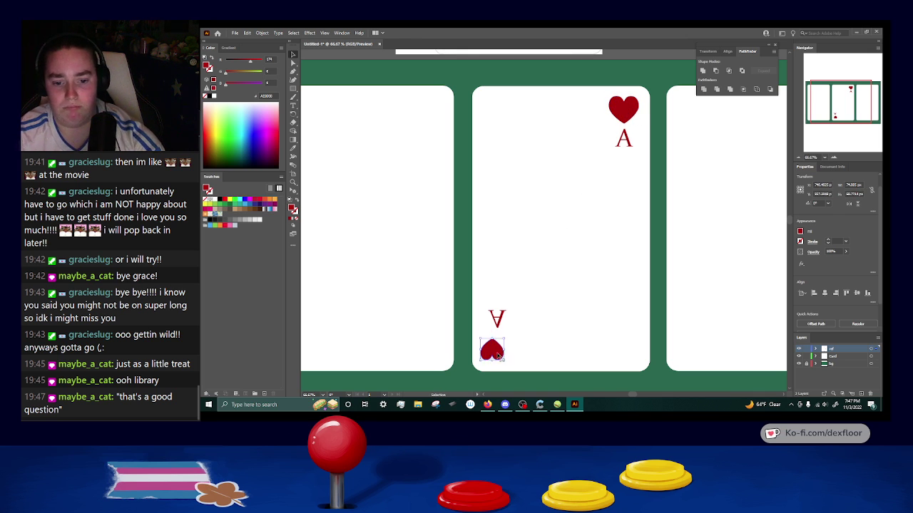
Delete the top-right heart and realign the smaller bottom-left heart and the inverted A with each other.
click(622, 111)
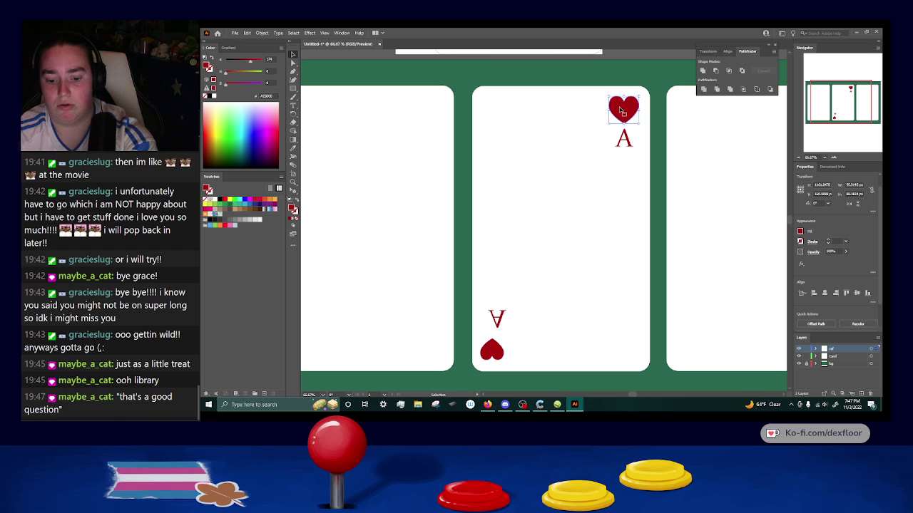
key(Delete)
click(496, 319)
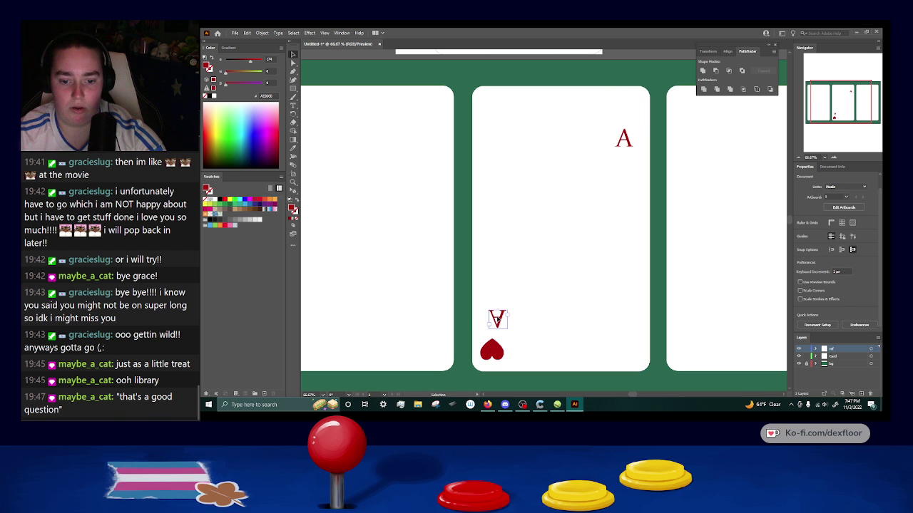
drag(490, 350, 494, 349)
click(498, 321)
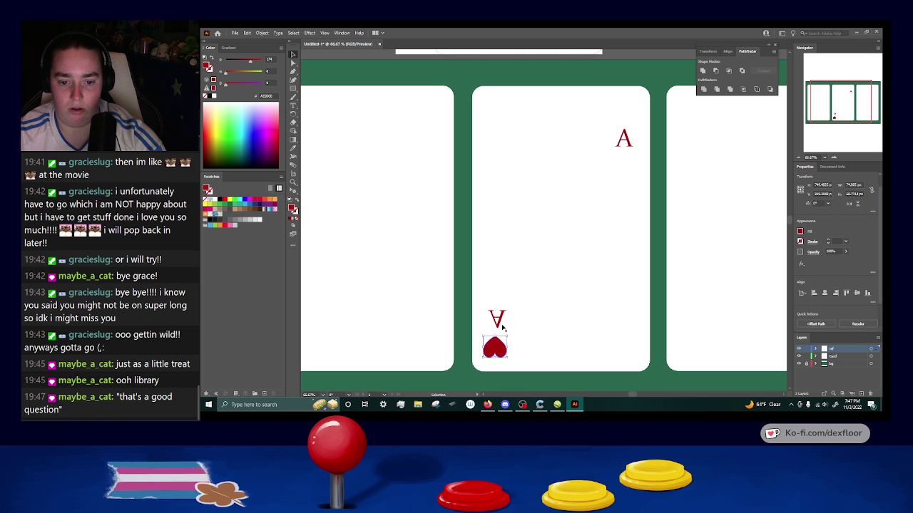
click(499, 322)
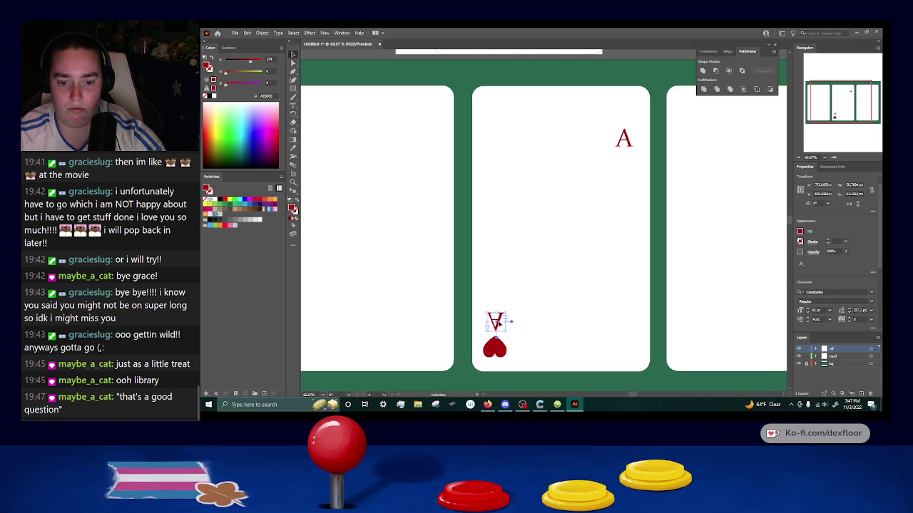
Duplicate the bottom-left heart into the middle card's top-right corner above the letter A and reflect it across the horizontal axis.
drag(498, 323, 625, 110)
click(494, 350)
right_click(626, 110)
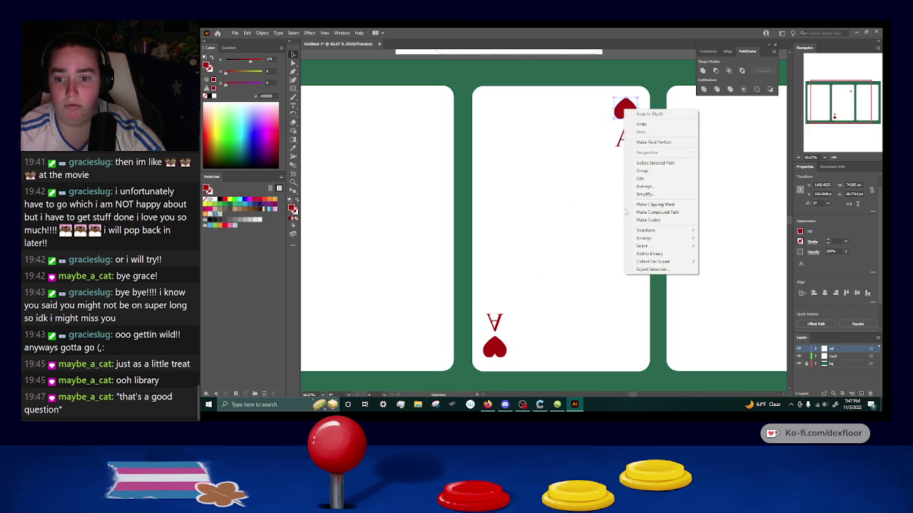
mouse_move(642, 231)
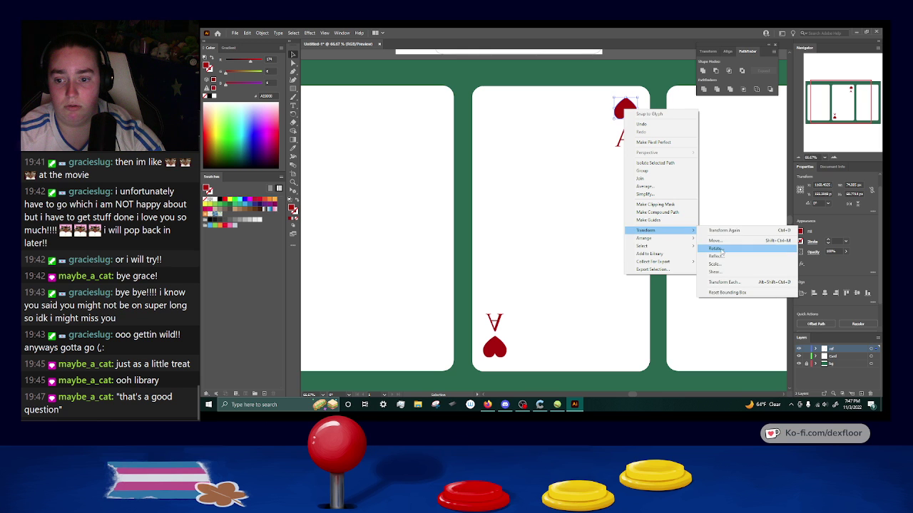
click(715, 256)
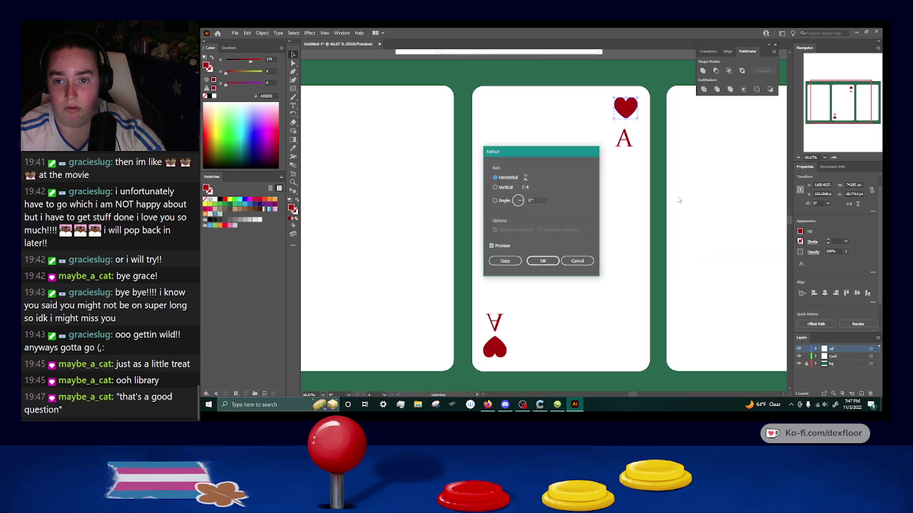
click(535, 263)
Shift the top-right heart slightly to the right and align the letter A closely beneath it.
drag(626, 112, 628, 112)
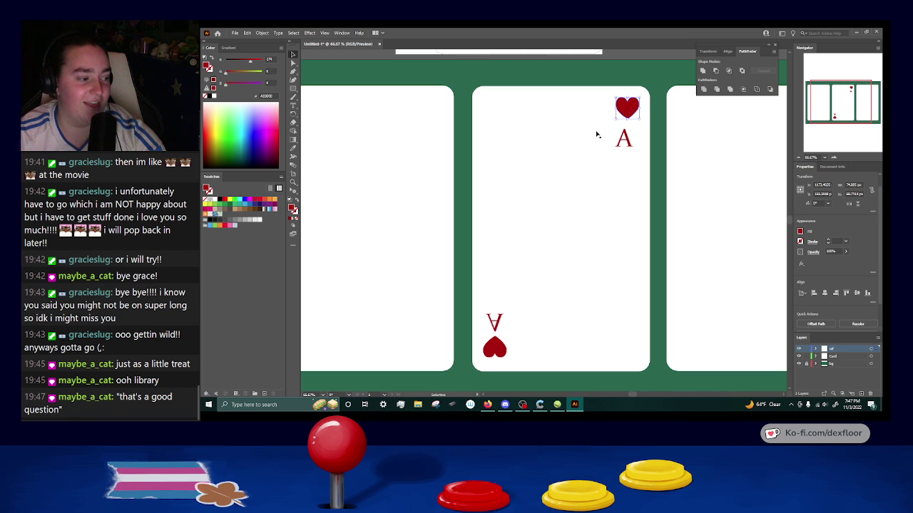
drag(623, 145, 632, 139)
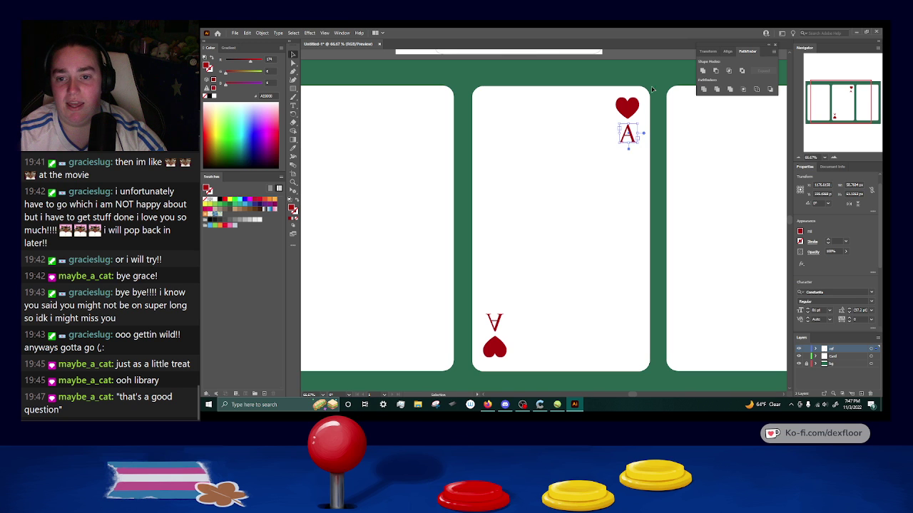
click(630, 111)
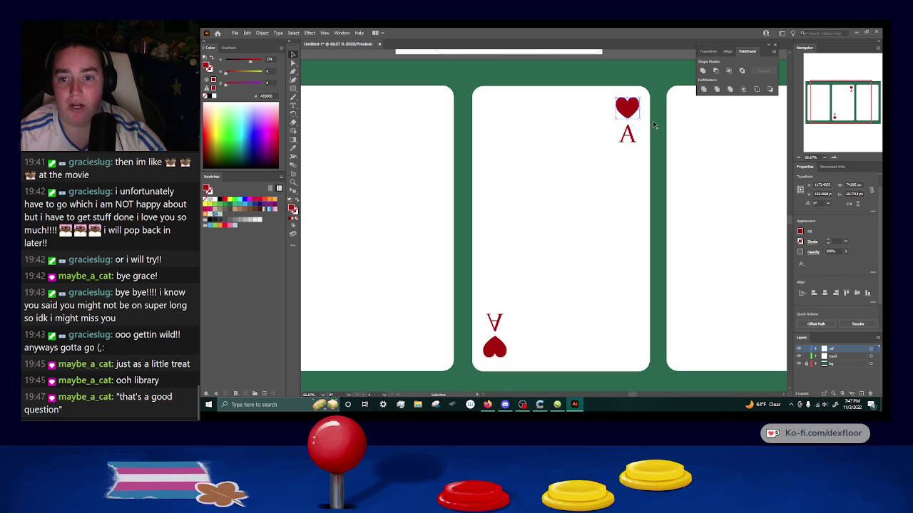
click(634, 136)
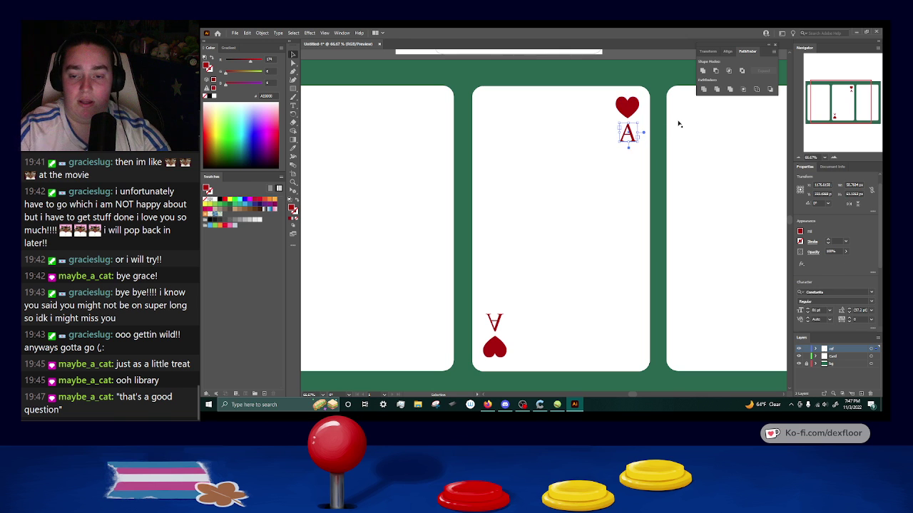
click(658, 131)
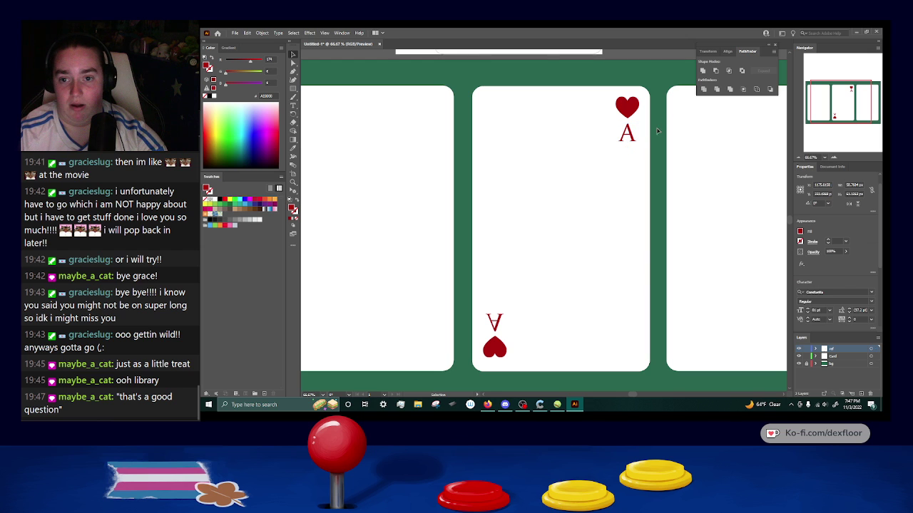
scroll(630, 171, down, 1)
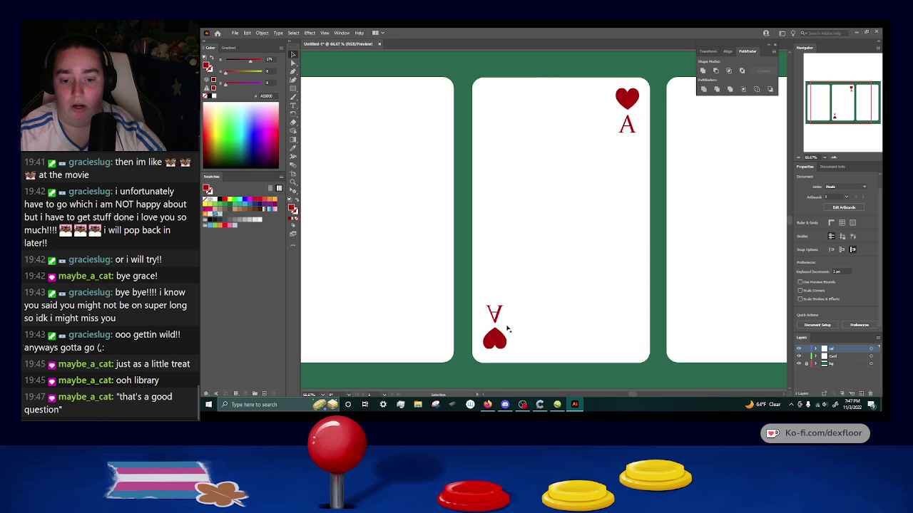
click(499, 322)
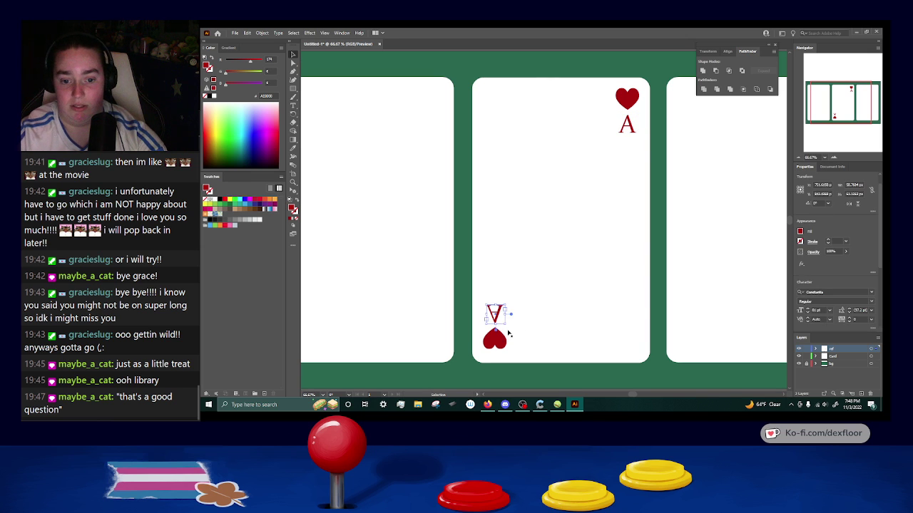
click(623, 278)
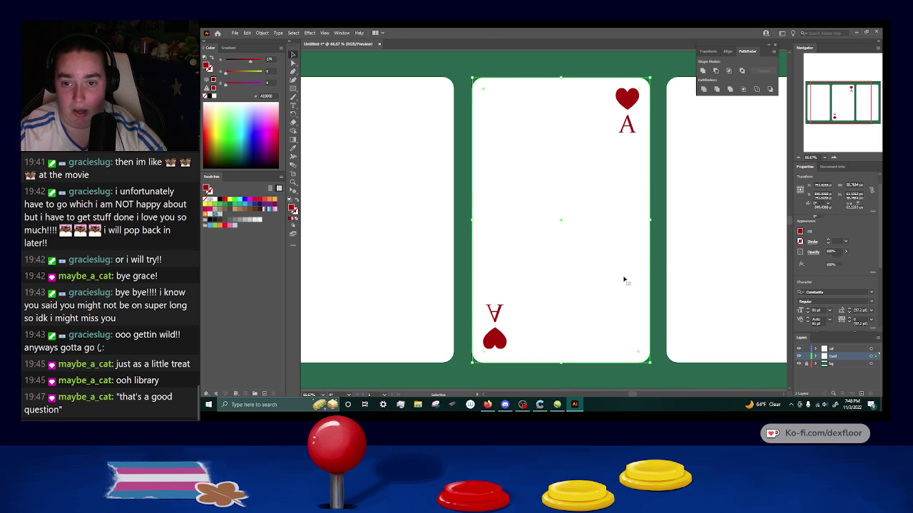
click(662, 269)
scroll(662, 268, down, 3)
scroll(662, 268, up, 1)
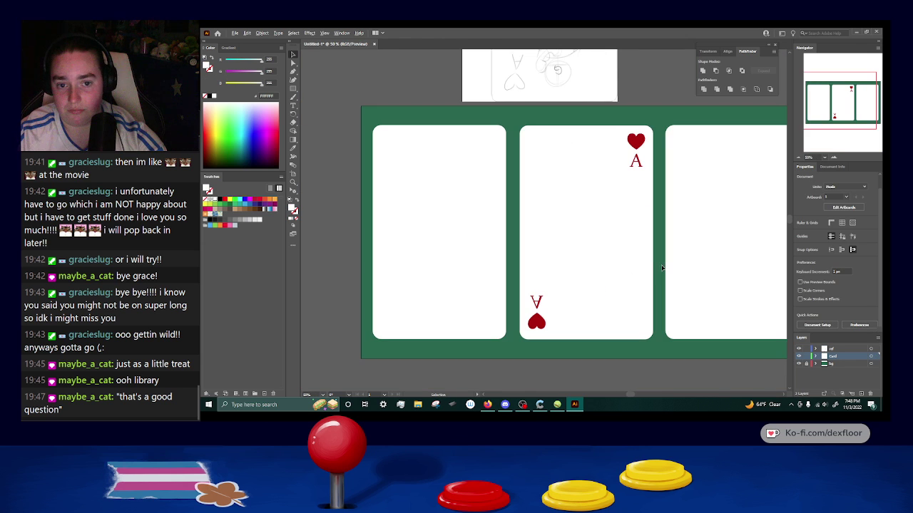
Fill the left card with a dark blue colour.
drag(672, 258, 636, 255)
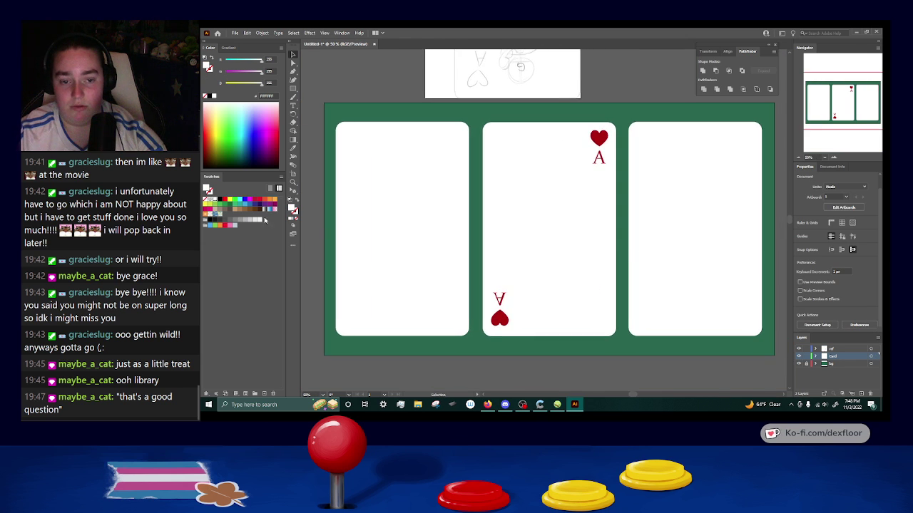
click(415, 195)
shift+click(692, 175)
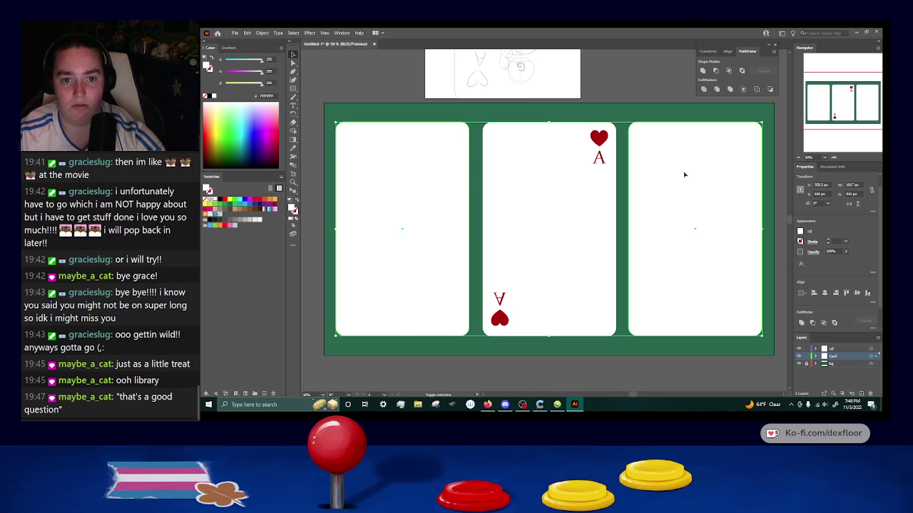
click(323, 213)
click(385, 201)
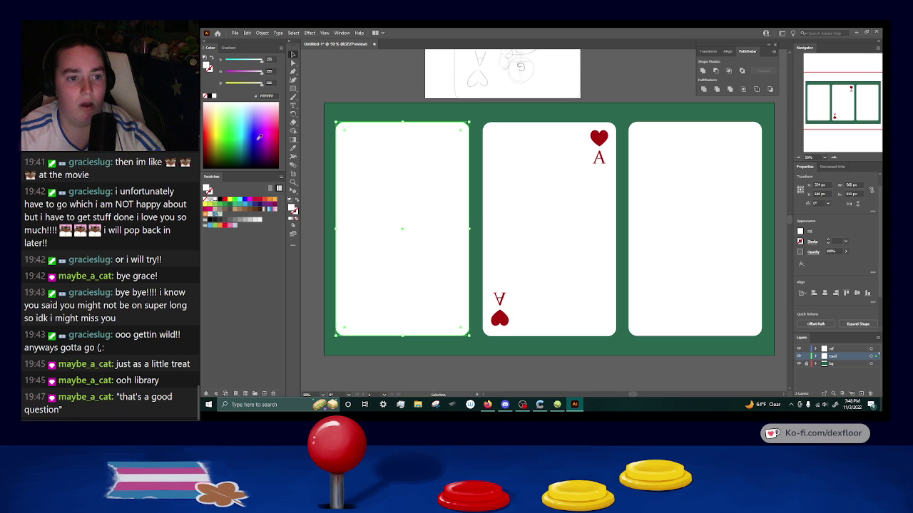
click(253, 141)
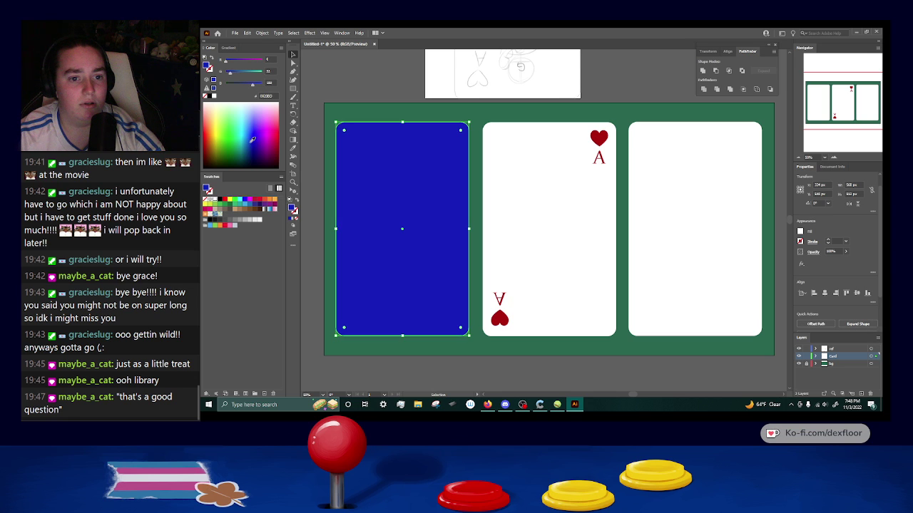
click(256, 145)
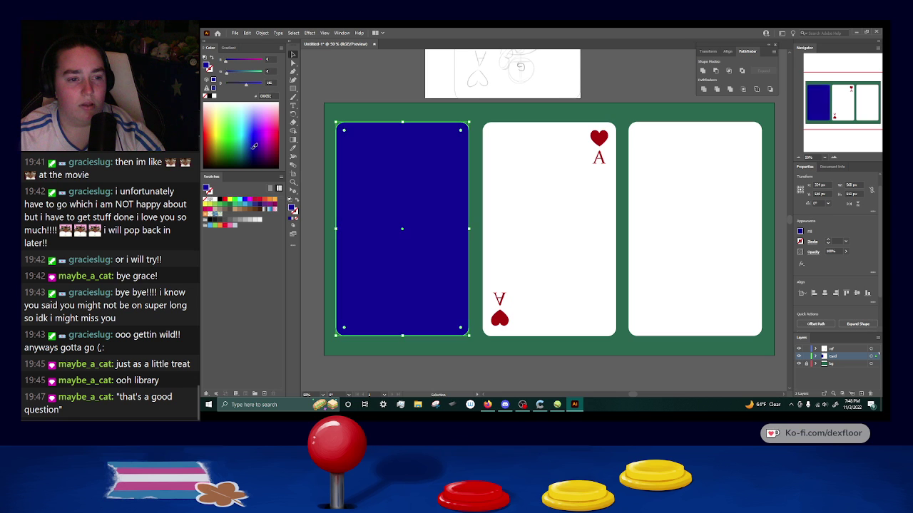
click(251, 144)
Switch the colour controls to HSB and adjust the left card's saturation and brightness to a deep navy blue.
click(281, 48)
click(299, 75)
click(249, 72)
drag(249, 83, 235, 85)
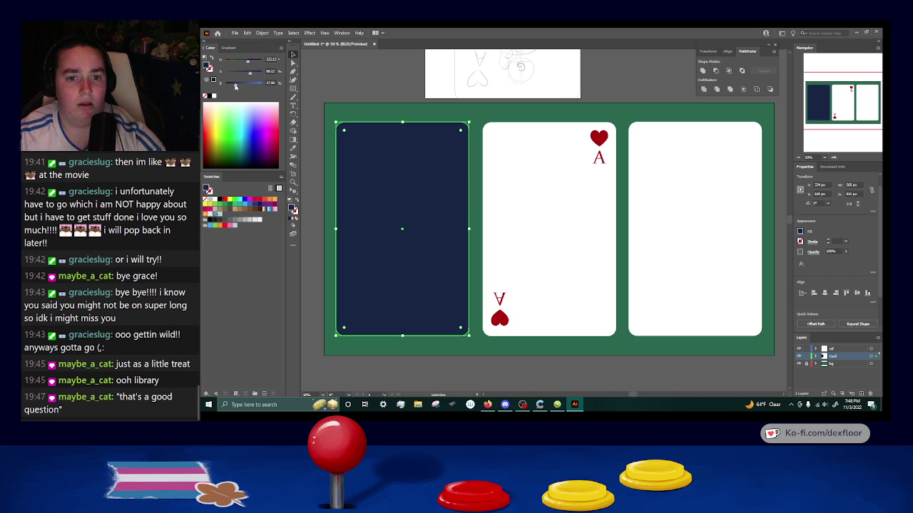
drag(235, 86, 256, 74)
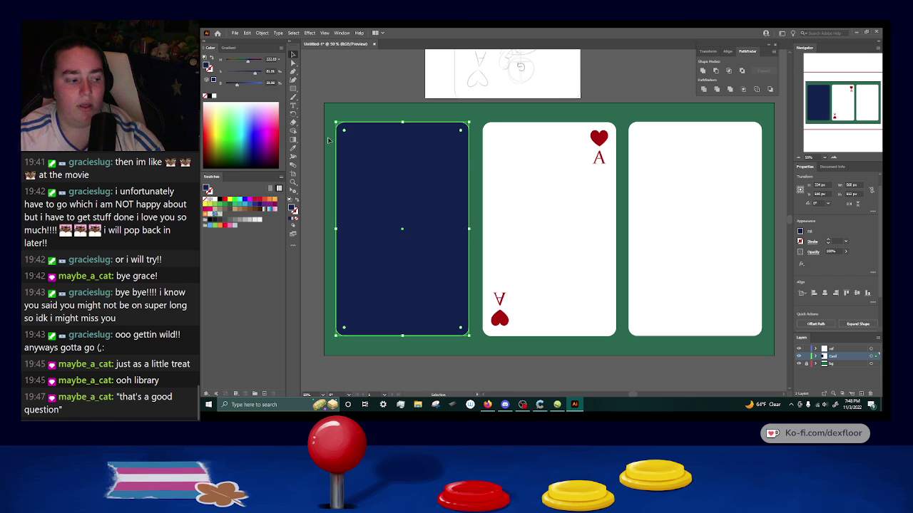
Apply the left card's navy fill to the right card with the Eyedropper tool.
click(718, 172)
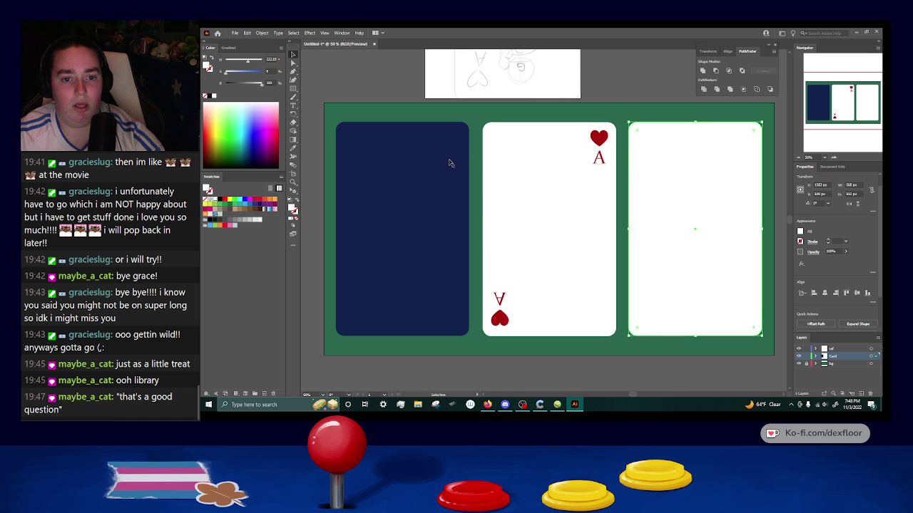
click(293, 148)
click(438, 255)
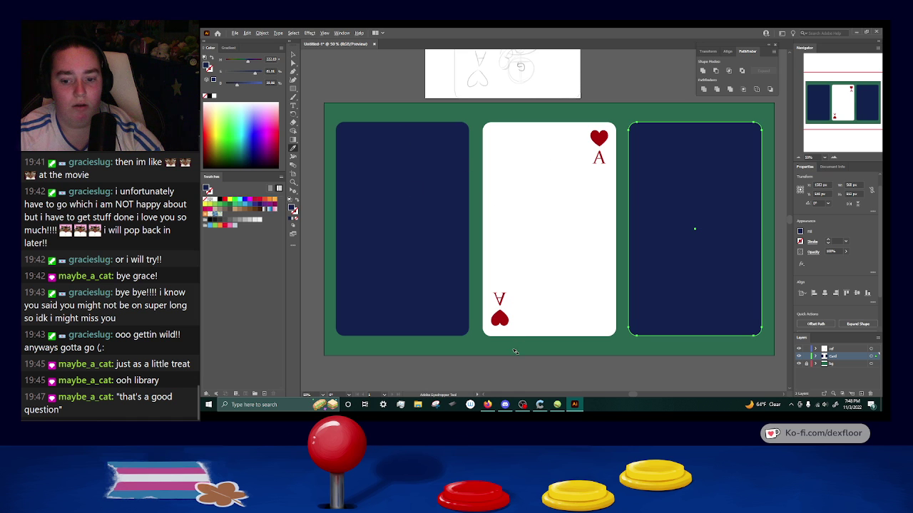
click(531, 377)
scroll(534, 382, down, 1)
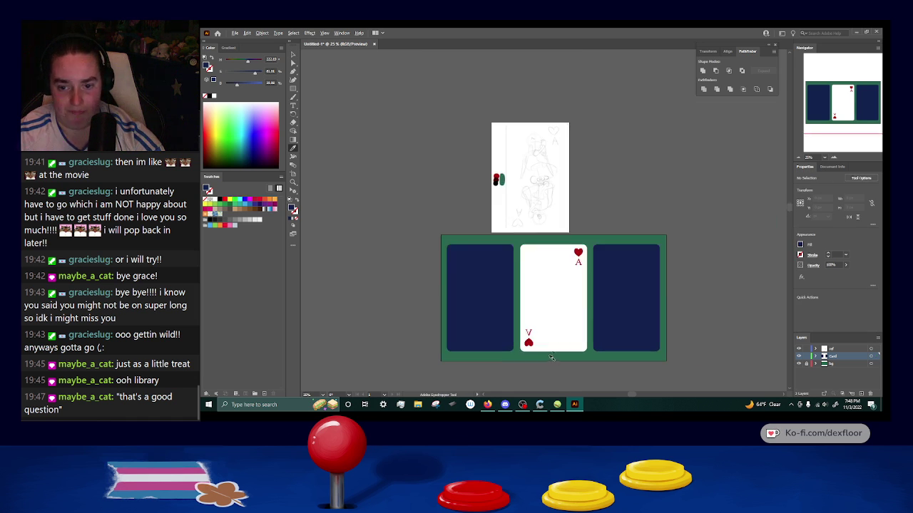
scroll(570, 346, up, 1)
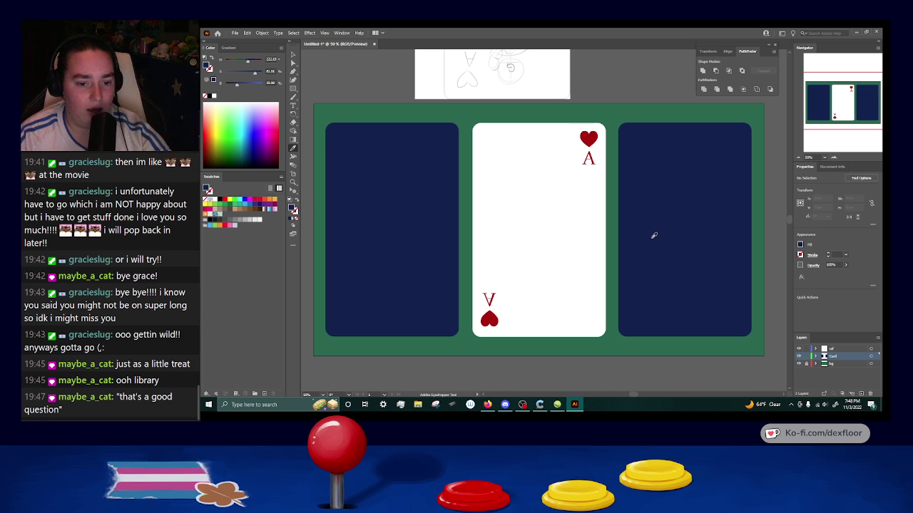
scroll(613, 220, down, 3)
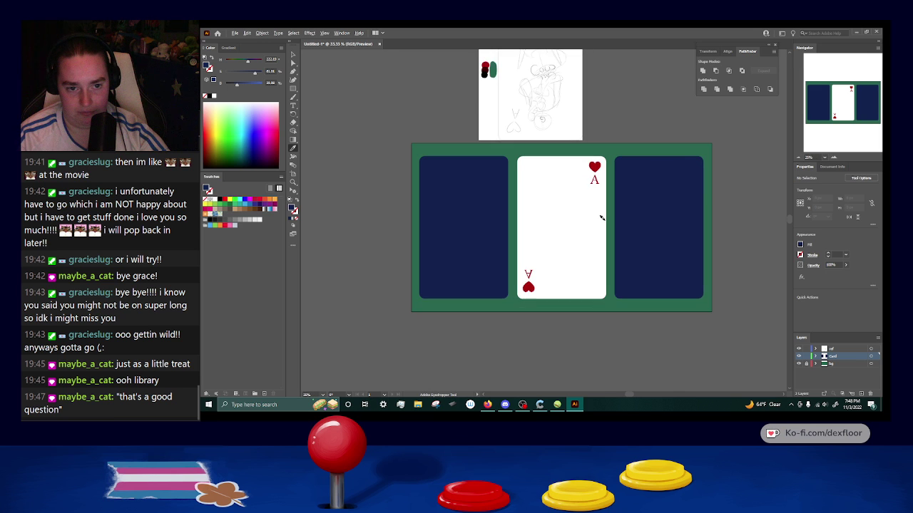
scroll(601, 218, up, 3)
scroll(603, 217, up, 1)
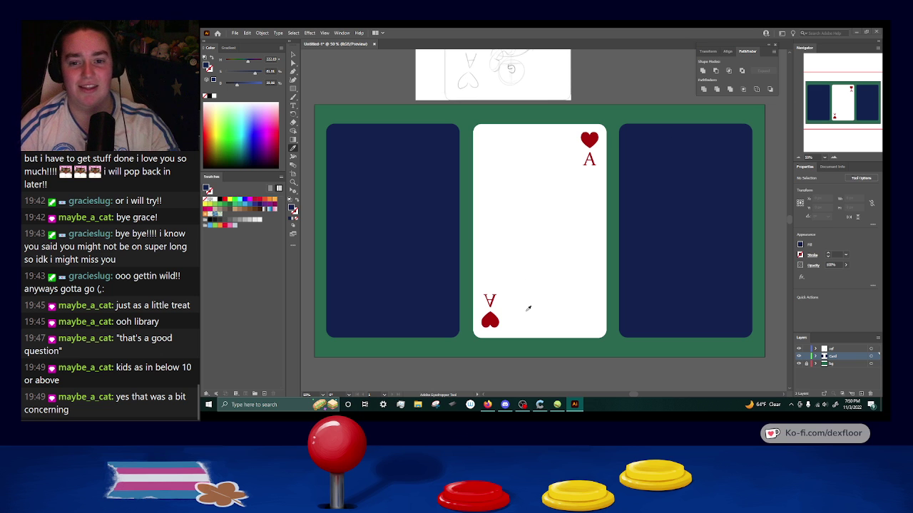
Nudge the bottom-left heart on the middle card slightly downward.
click(292, 55)
click(490, 321)
key(Down)
key(Down)
key(Down)
key(Down)
key(Down)
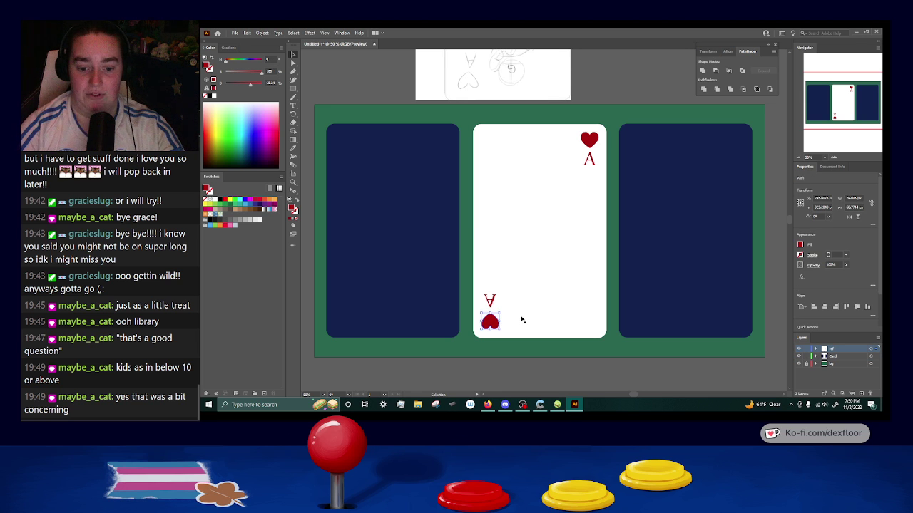
Fine-tune the position of the inverted A and the heart together in the middle card's bottom-left corner.
click(490, 302)
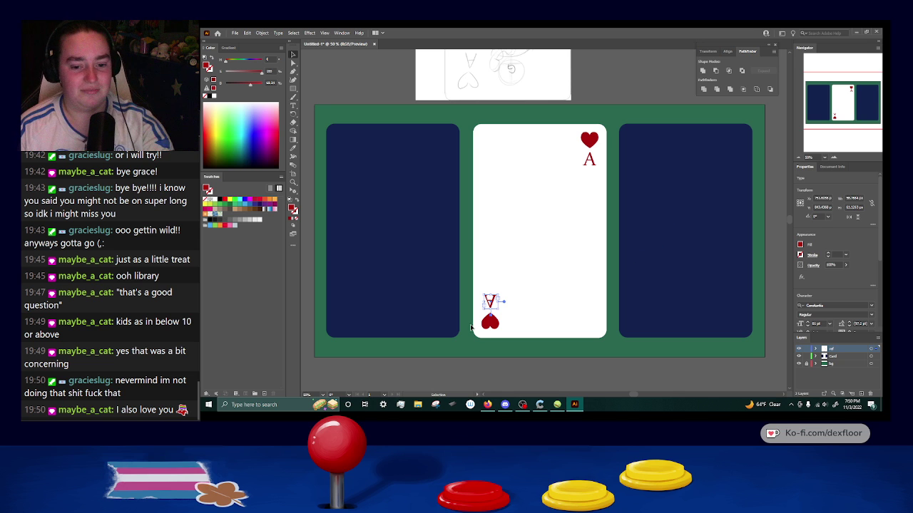
click(508, 355)
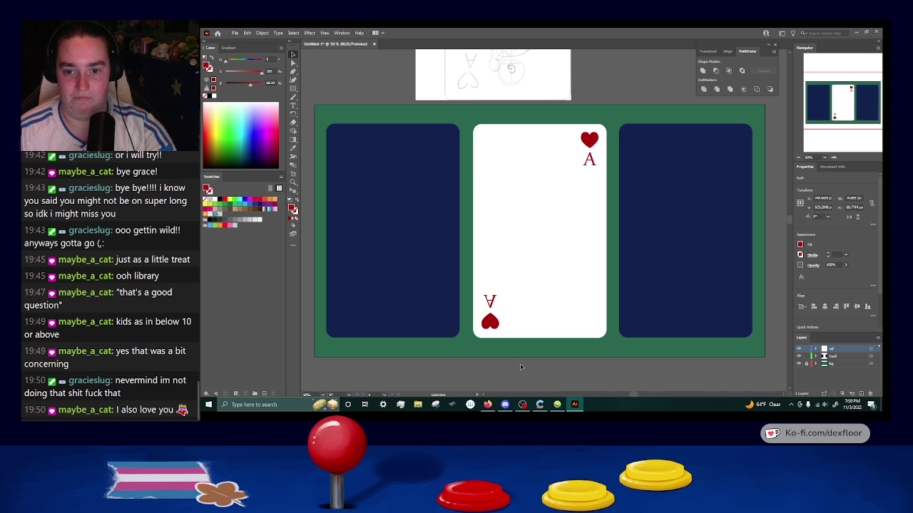
click(492, 320)
shift+click(490, 302)
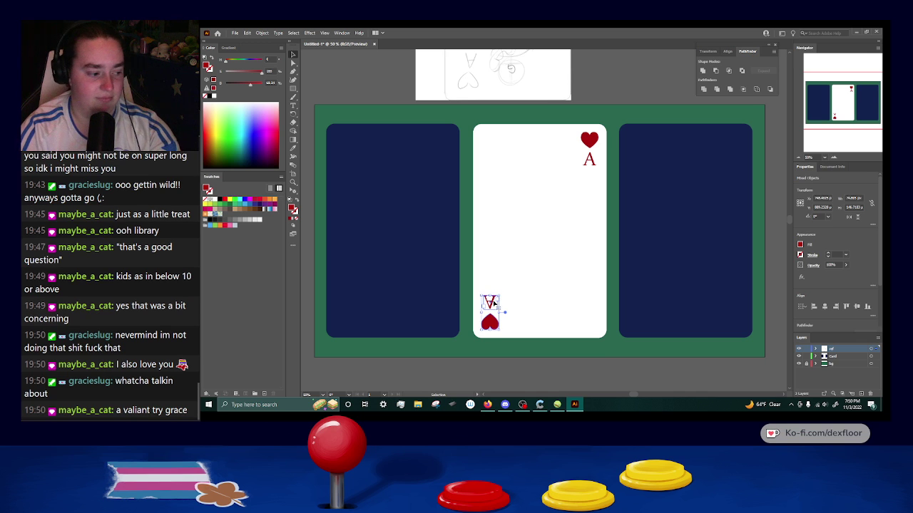
click(536, 368)
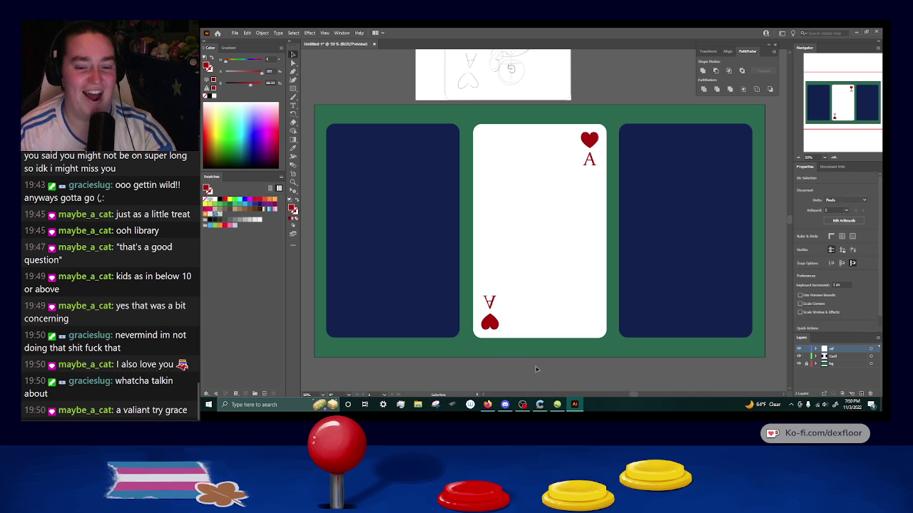
click(585, 235)
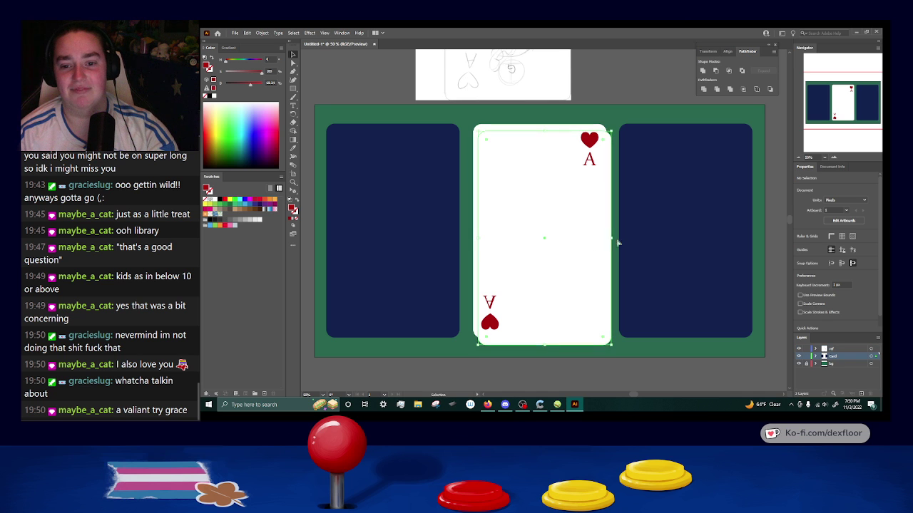
click(597, 368)
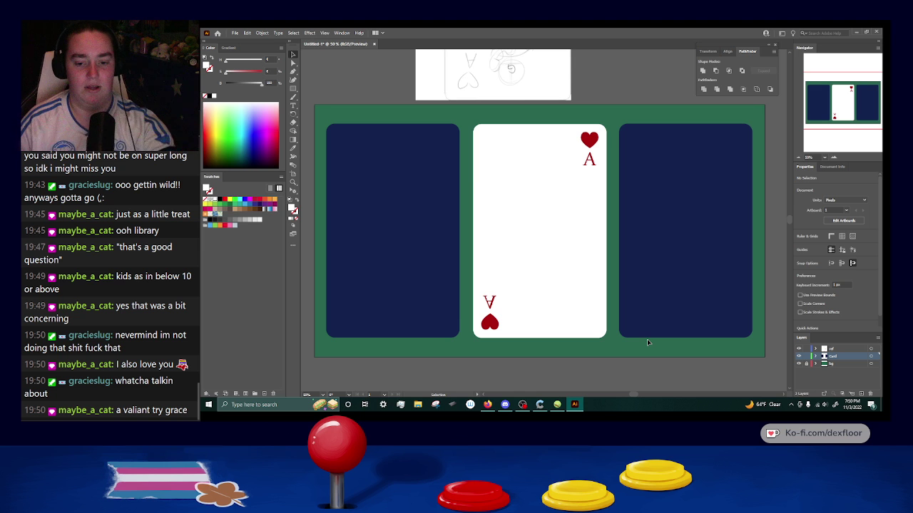
scroll(631, 275, up, 1)
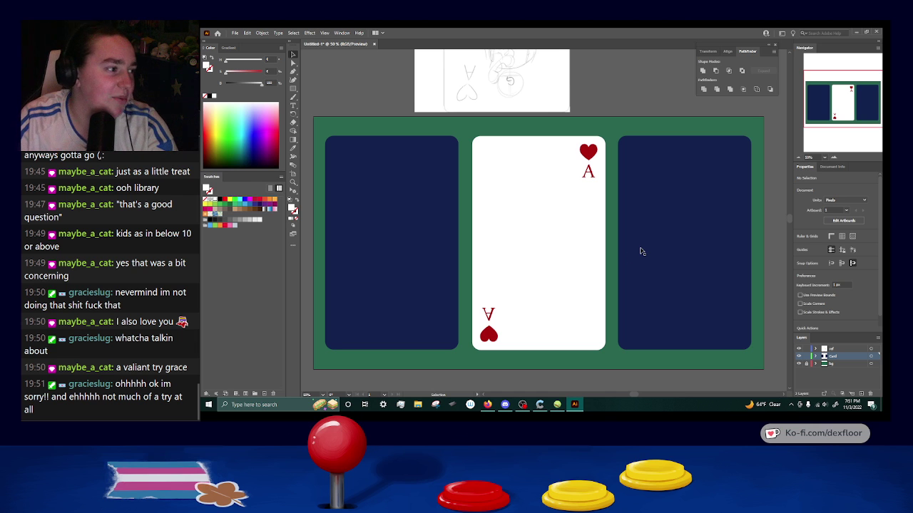
scroll(591, 246, down, 1)
scroll(591, 246, down, 1)
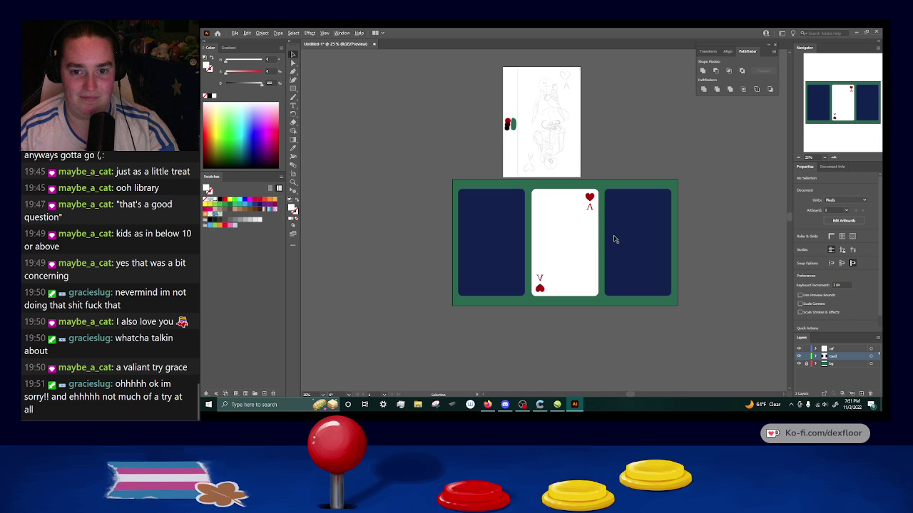
scroll(611, 240, up, 1)
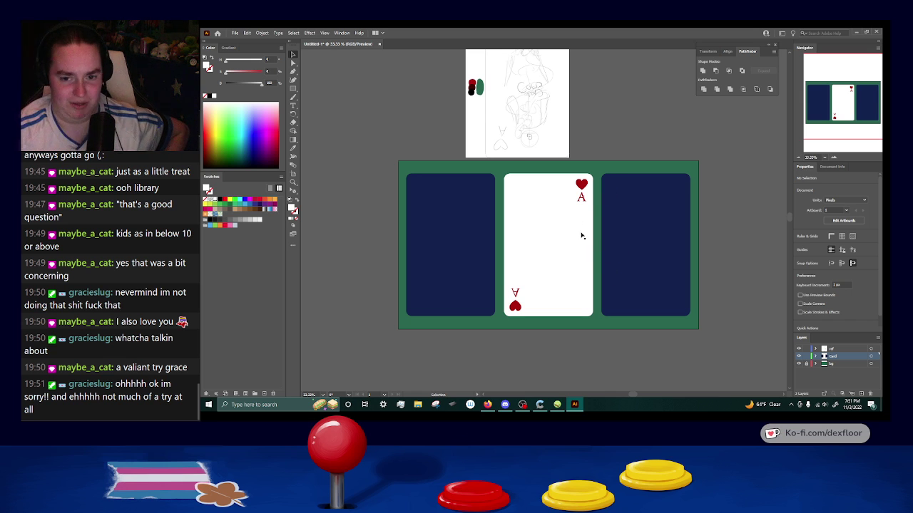
scroll(552, 257, up, 1)
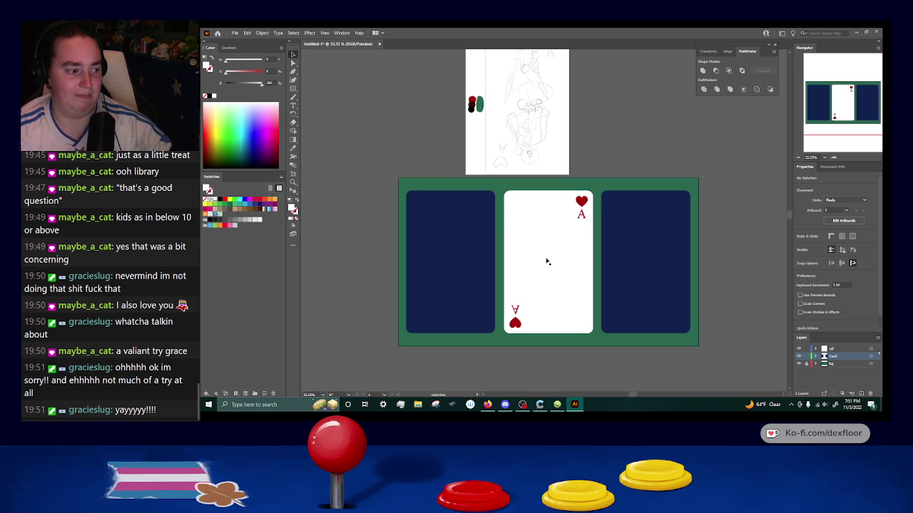
scroll(546, 262, up, 1)
scroll(669, 265, down, 1)
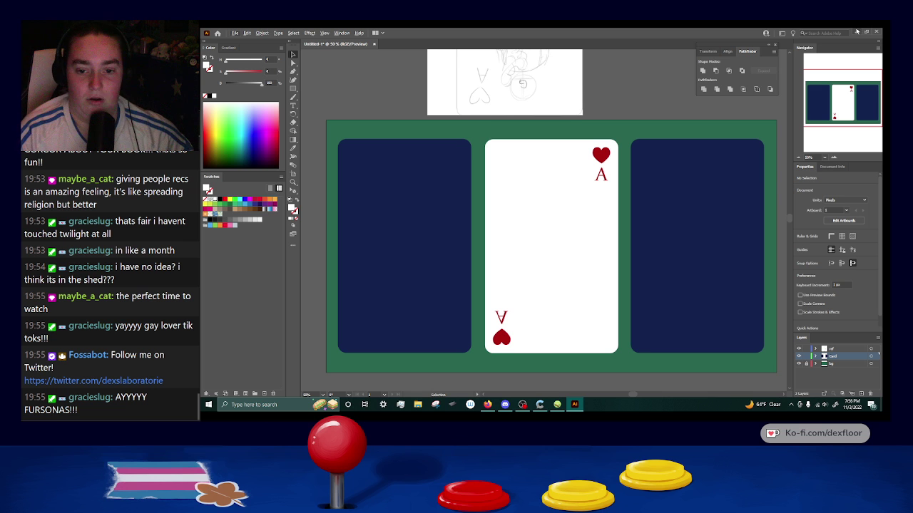
Minimise Illustrator and open the fursonas drawing from the desktop in PaintTool SAI.
click(855, 33)
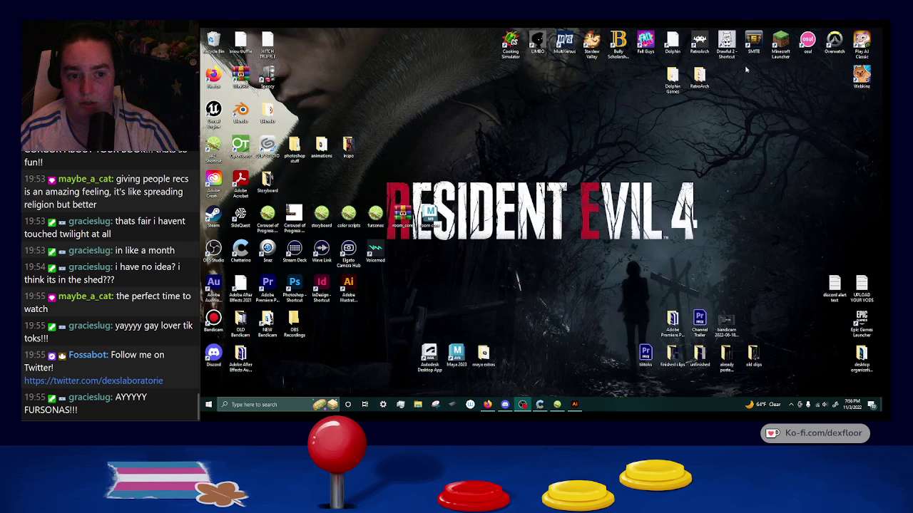
click(842, 36)
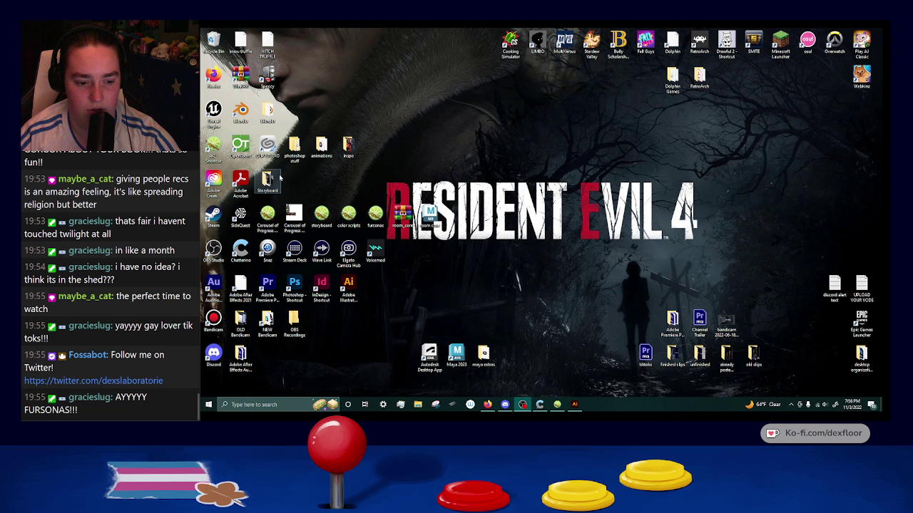
double_click(374, 223)
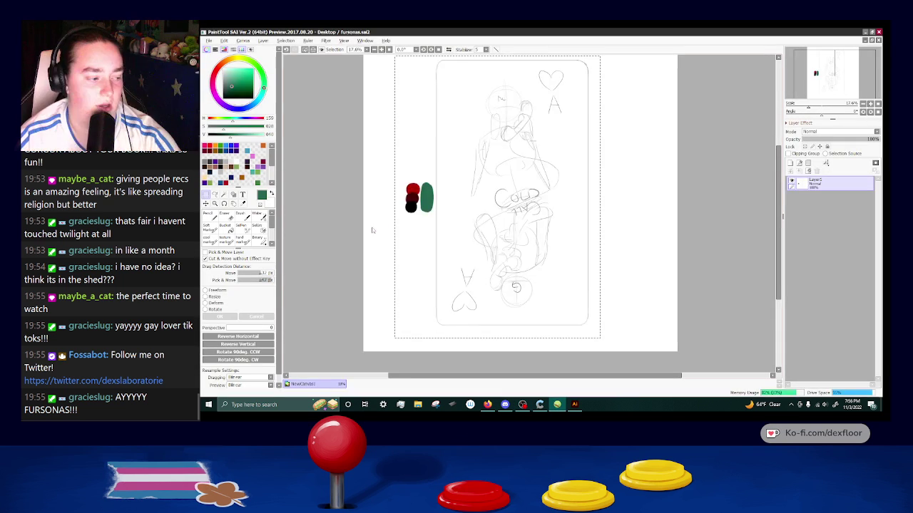
Examine the two seated character sketches in the fursonas drawing, up close and side by side.
scroll(428, 95, up, 4)
scroll(491, 109, down, 3)
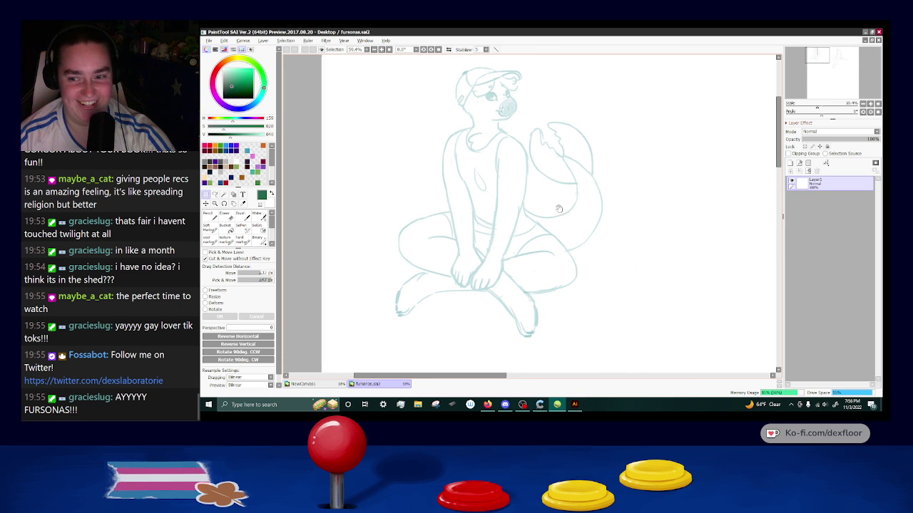
drag(560, 209, 564, 212)
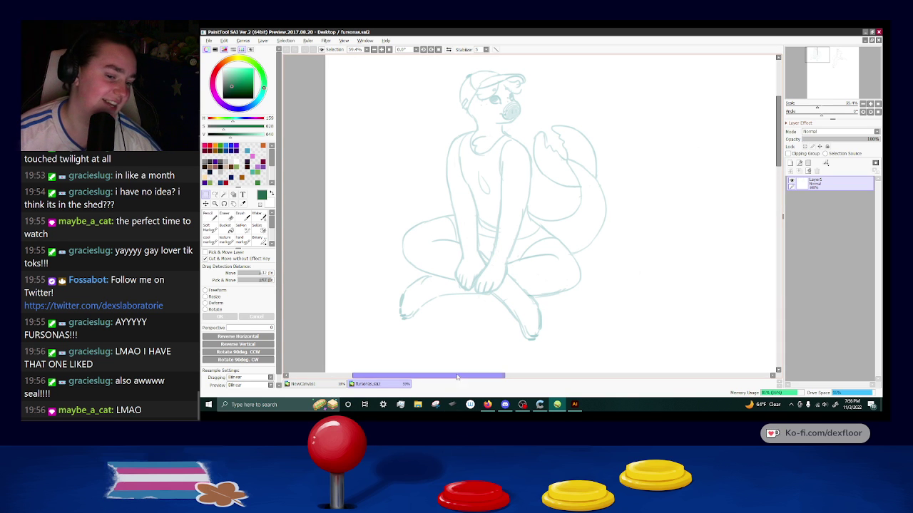
drag(457, 376, 581, 381)
scroll(580, 348, down, 2)
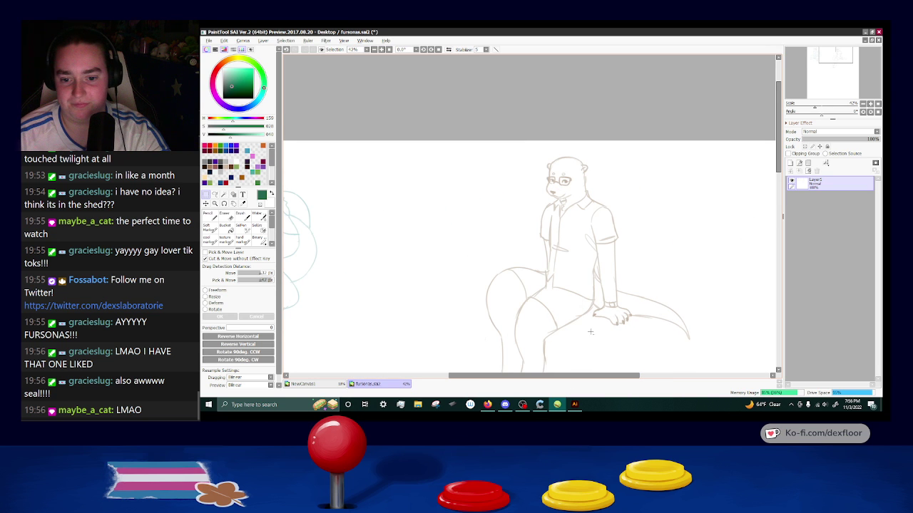
mouse_move(602, 342)
mouse_down()
mouse_move(586, 280)
mouse_move(573, 288)
mouse_up()
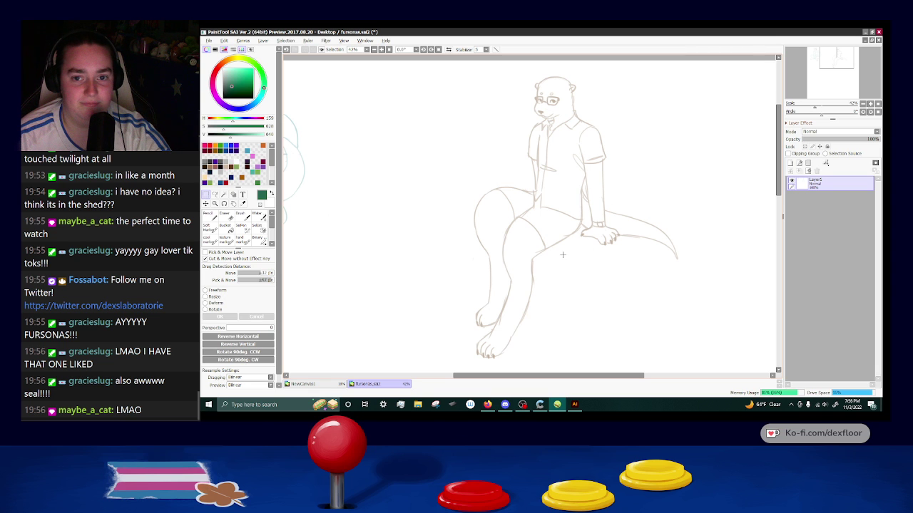
scroll(562, 255, down, 2)
drag(413, 261, 477, 247)
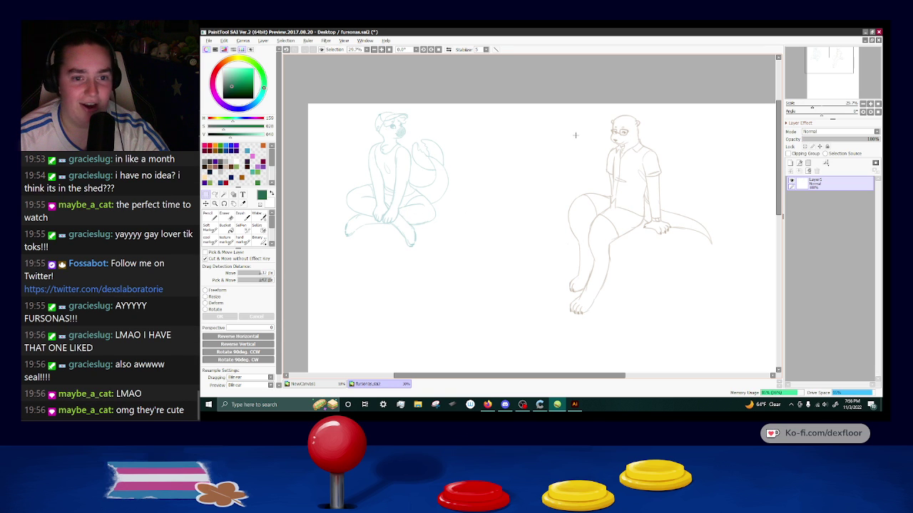
scroll(610, 223, down, 2)
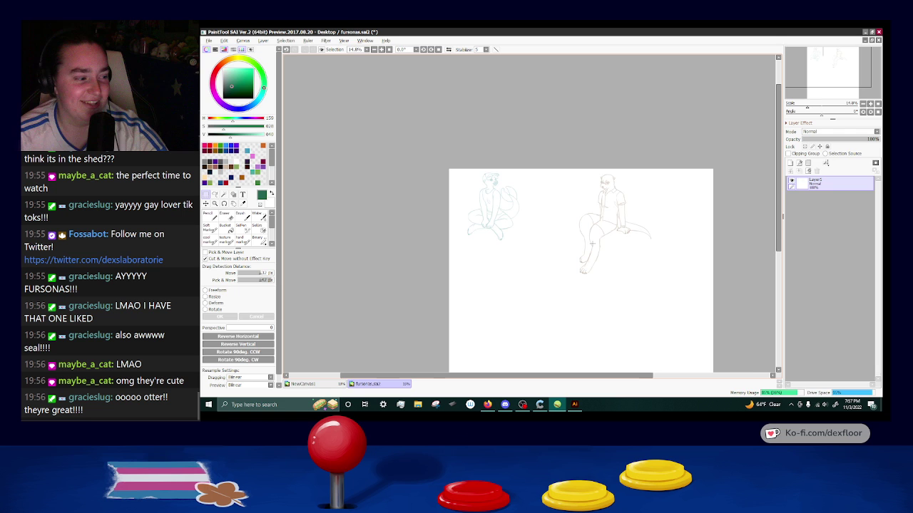
scroll(612, 282, up, 2)
mouse_move(623, 299)
mouse_down()
mouse_move(604, 185)
mouse_move(614, 232)
mouse_up()
scroll(614, 206, down, 1)
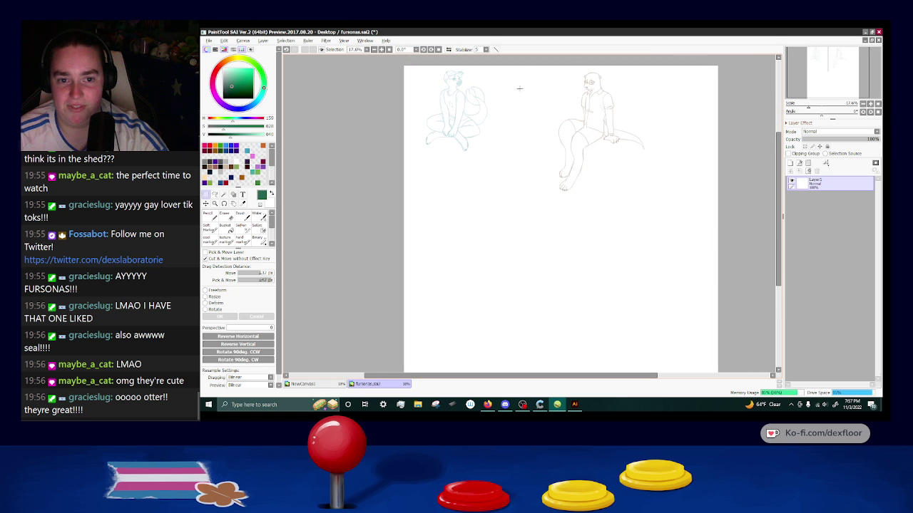
Close PaintTool SAI, discarding the changes to the fursonas drawing and choosing to save the card sketch canvas.
click(878, 33)
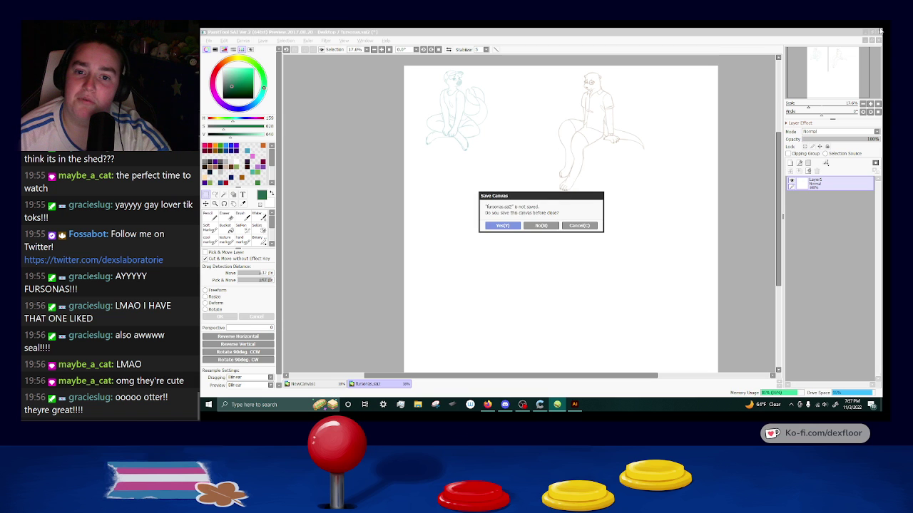
click(541, 226)
click(511, 226)
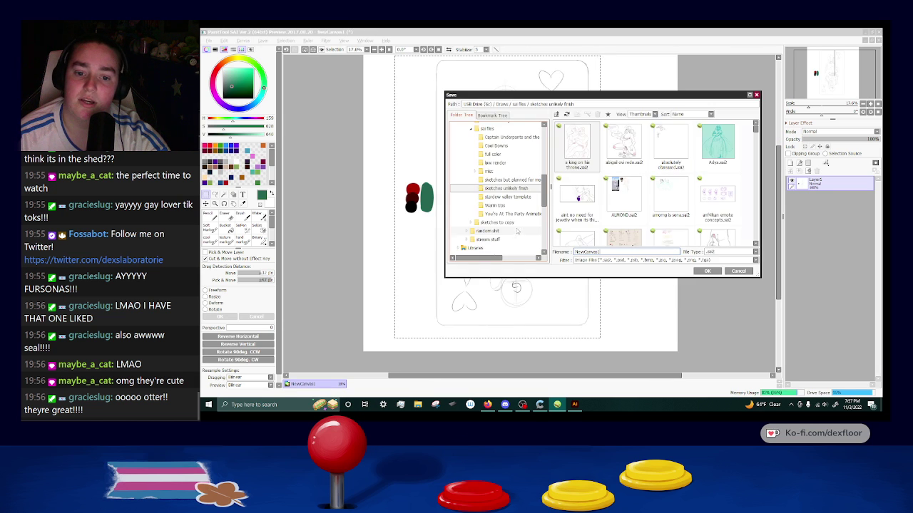
drag(664, 95, 202, 136)
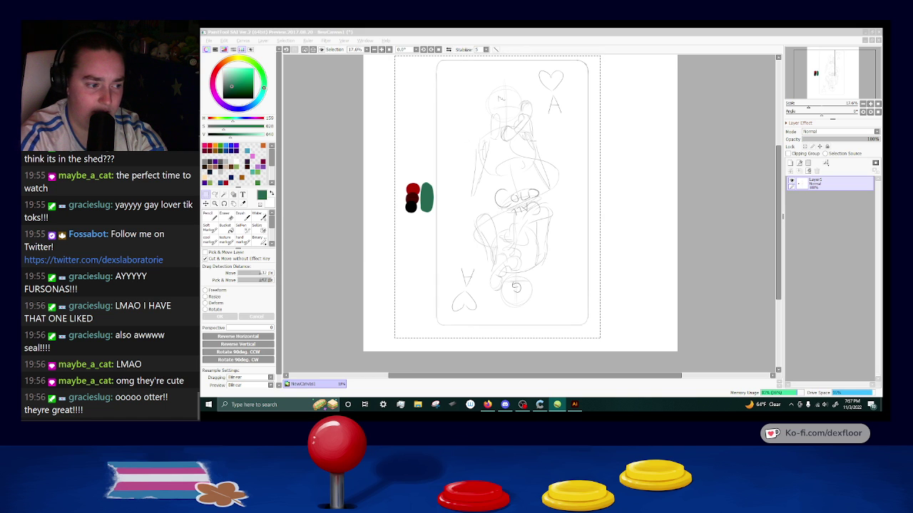
key(ctrl+s)
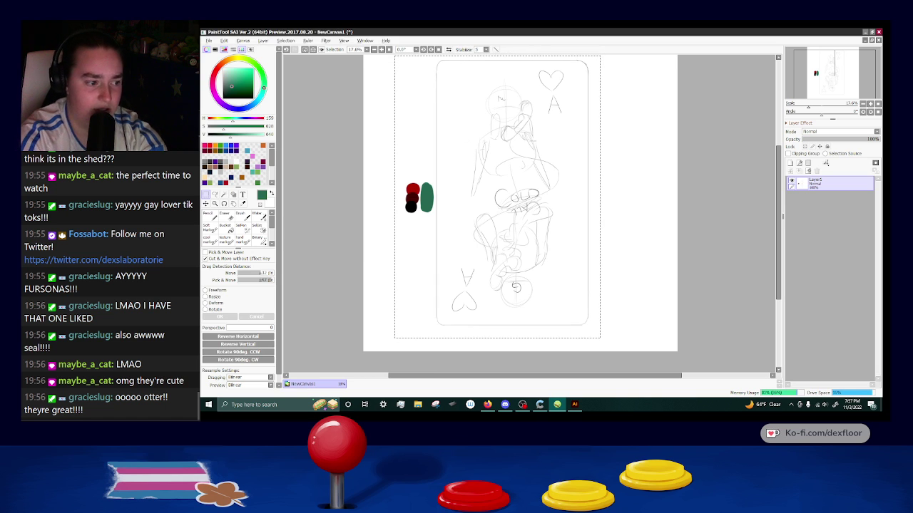
key(alt+F4)
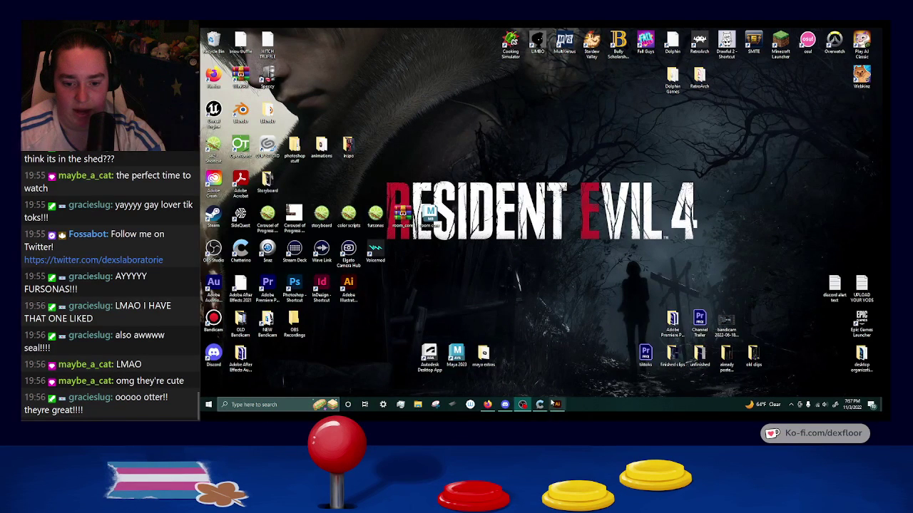
Return to Illustrator, save the card design to the computer's desktop as "cold call logo" in Illustrator 2020 format, and close Illustrator.
click(559, 405)
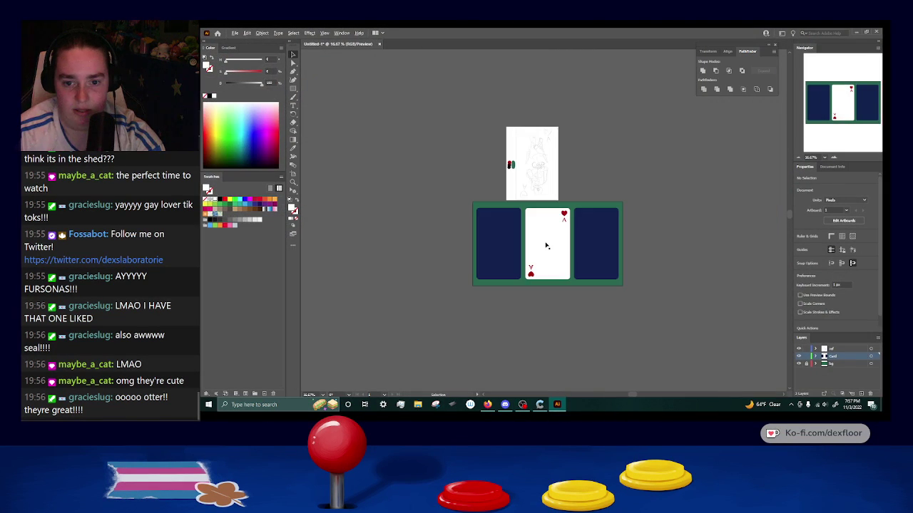
scroll(546, 246, up, 3)
scroll(546, 246, up, 1)
scroll(547, 246, down, 2)
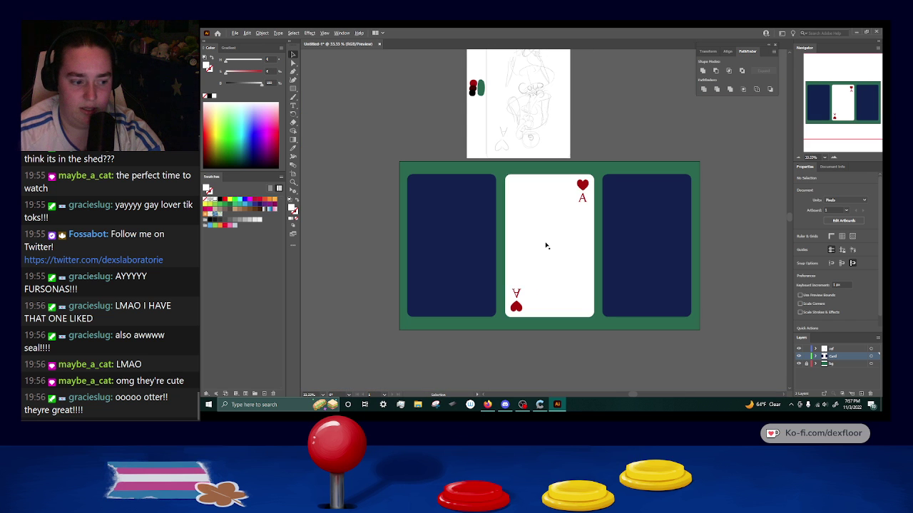
key(ctrl+s)
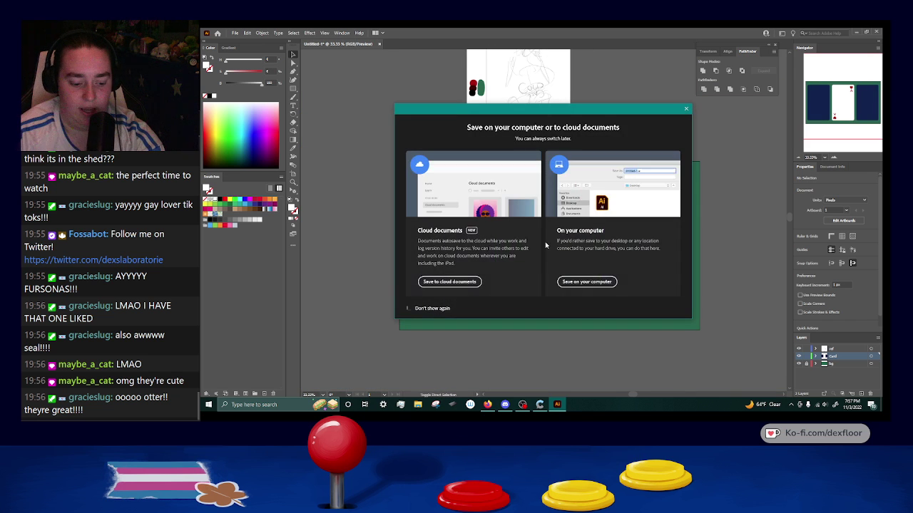
click(582, 282)
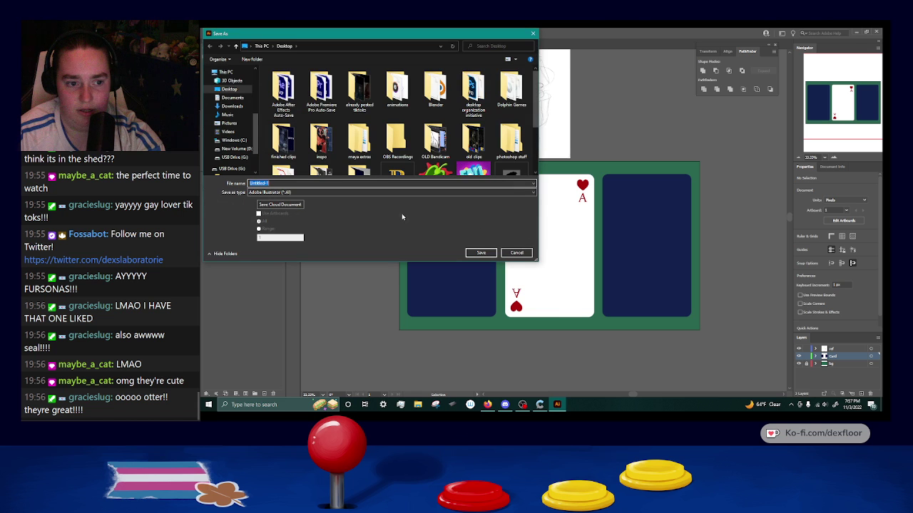
text(cold)
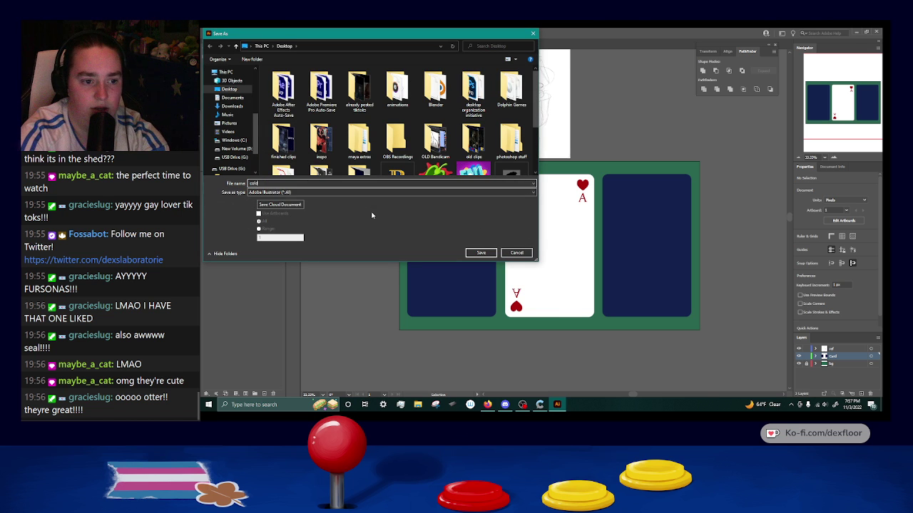
text( c)
text(logo)
key(Return)
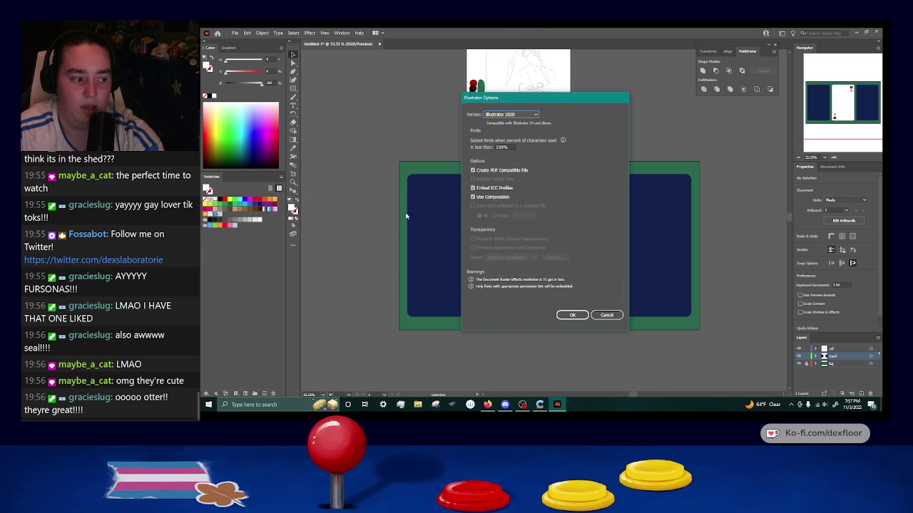
click(573, 314)
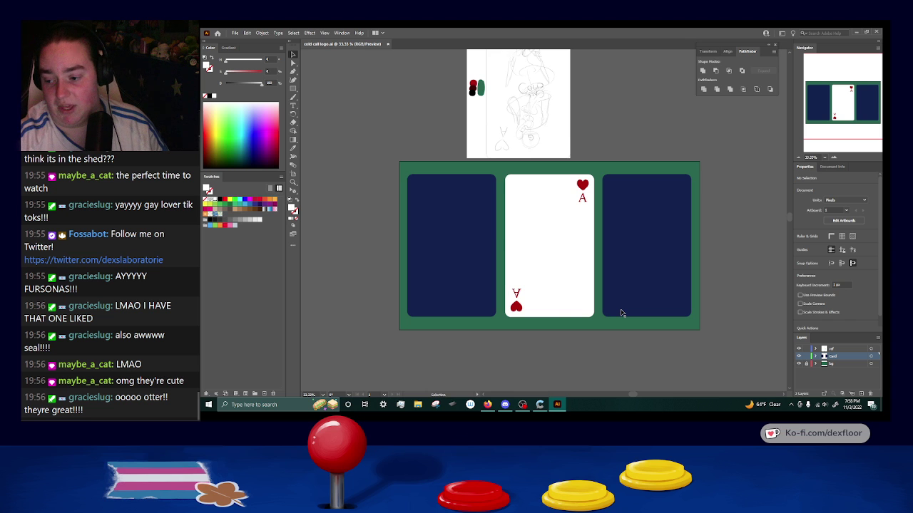
click(875, 31)
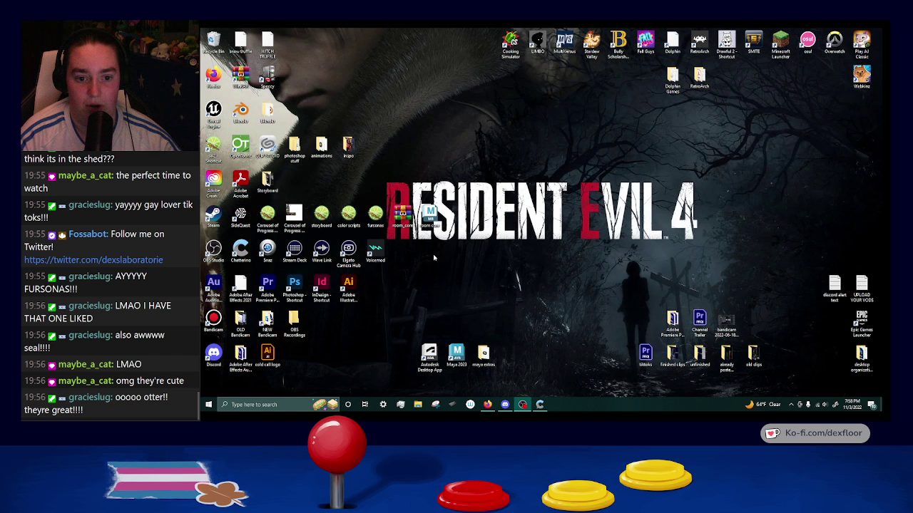
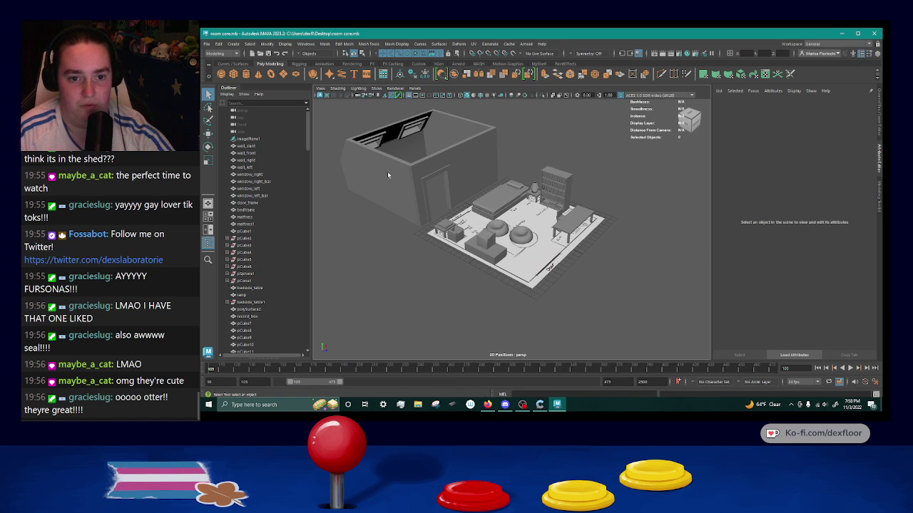
In Maya's room core scene, select the front wall and examine the empty room beside the furnished floor plan.
click(424, 165)
scroll(398, 139, down, 2)
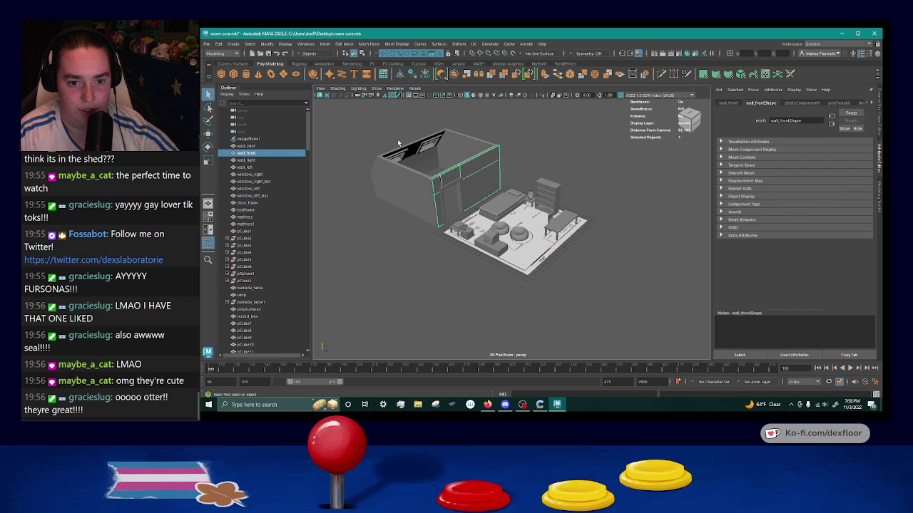
scroll(398, 140, up, 4)
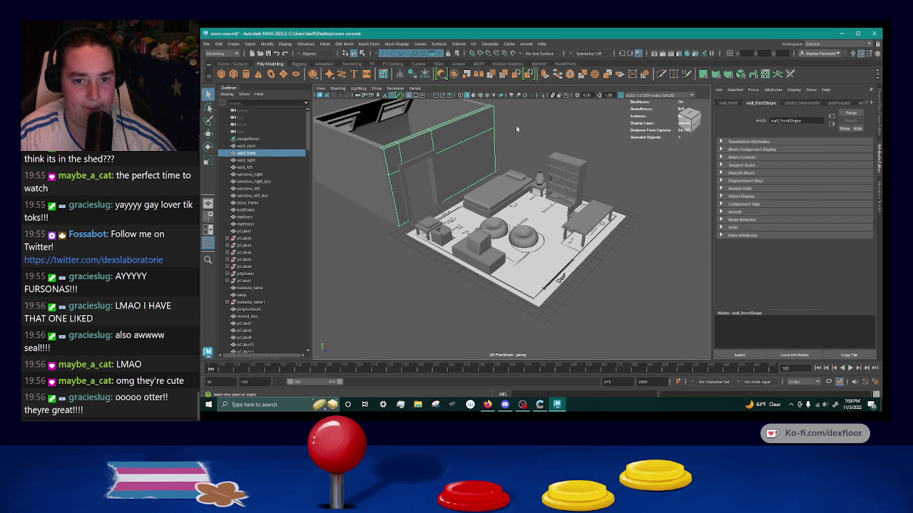
drag(516, 130, 531, 131)
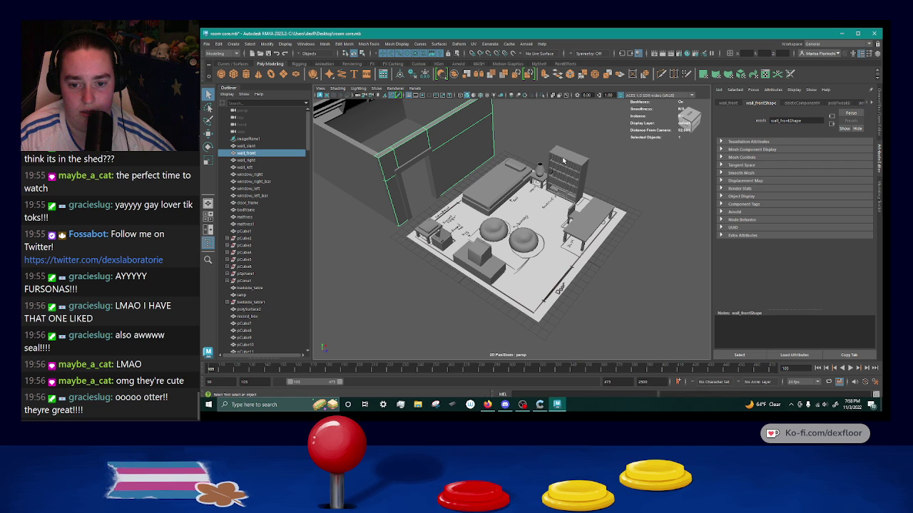
scroll(563, 161, up, 2)
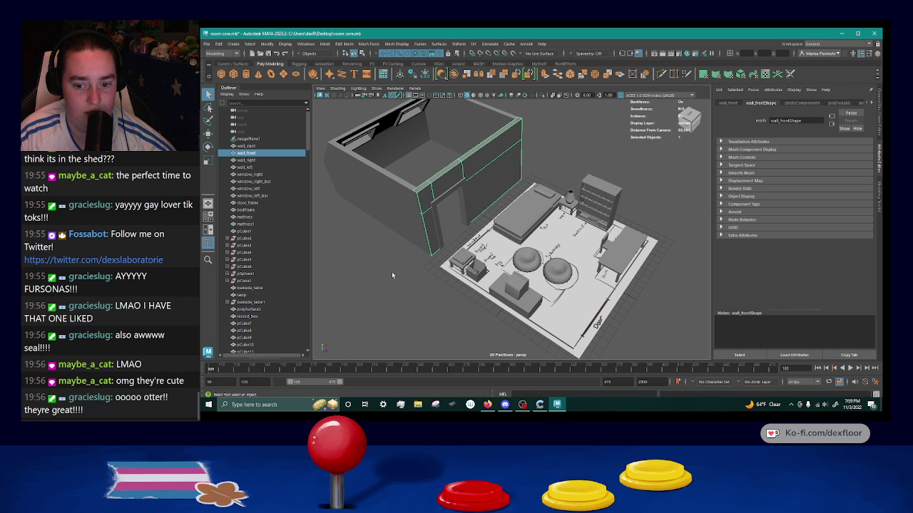
drag(391, 272, 407, 295)
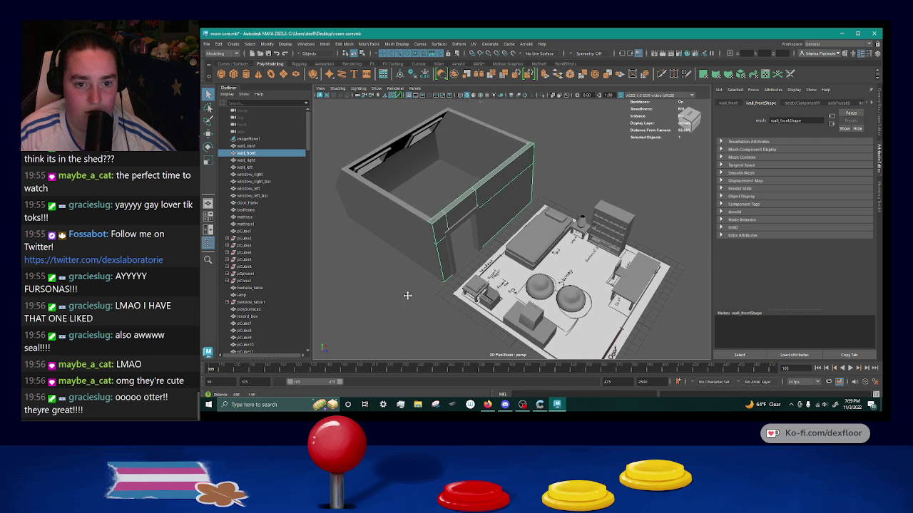
Select all the walls, windows and the door frame and move them together over the furnished floor plan.
drag(331, 110, 403, 307)
drag(503, 275, 523, 278)
scroll(512, 283, down, 2)
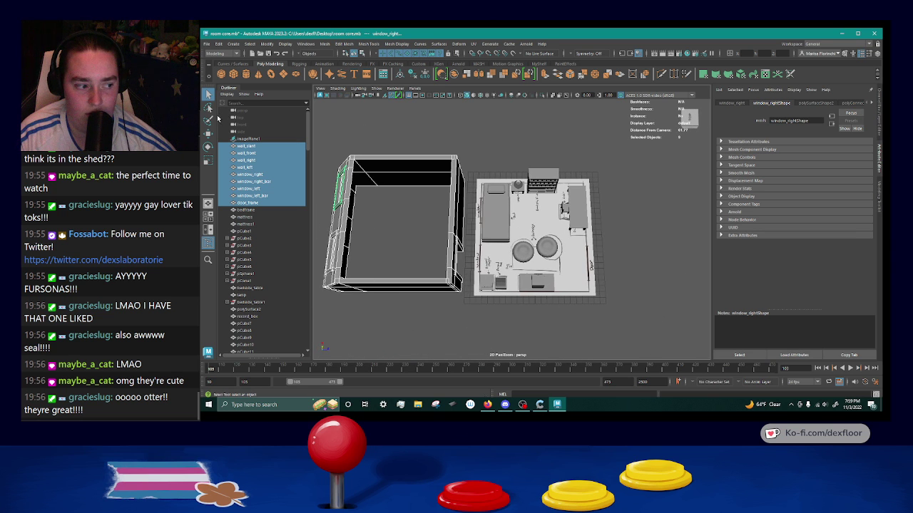
click(209, 134)
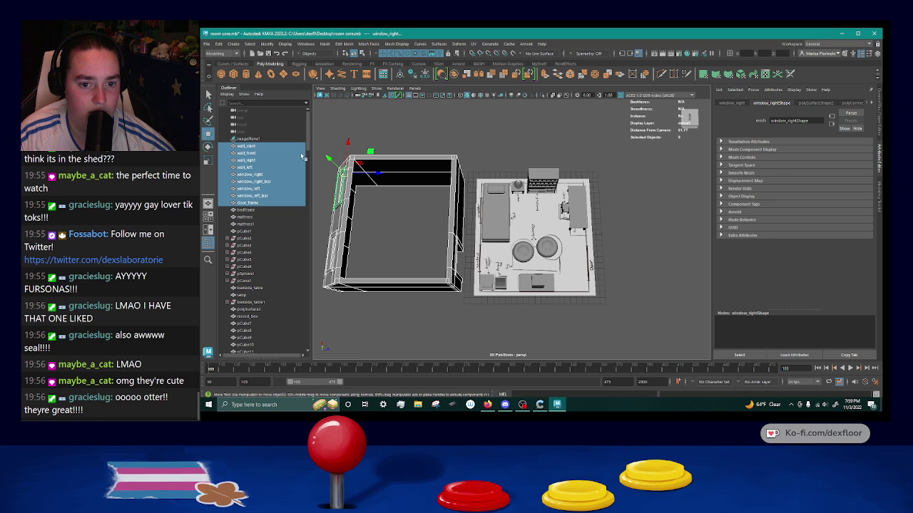
drag(360, 167, 536, 222)
scroll(452, 252, up, 3)
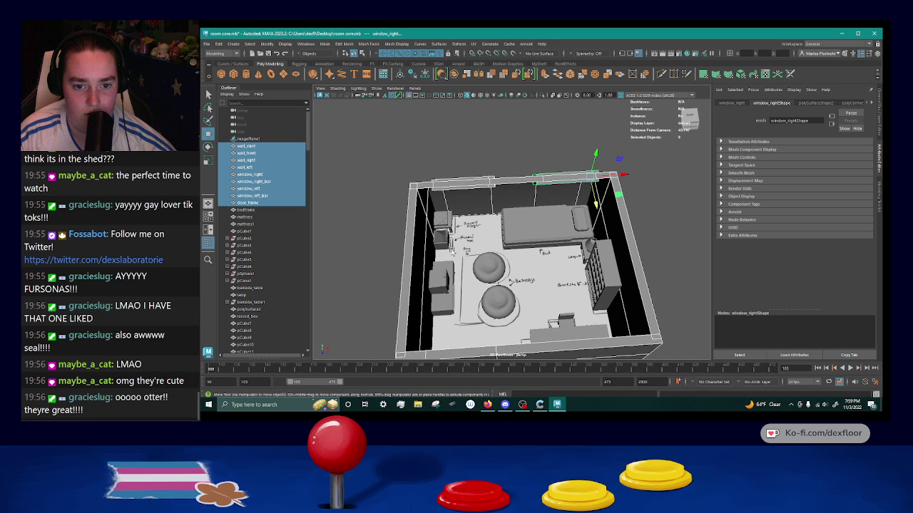
scroll(569, 256, down, 3)
drag(608, 307, 595, 289)
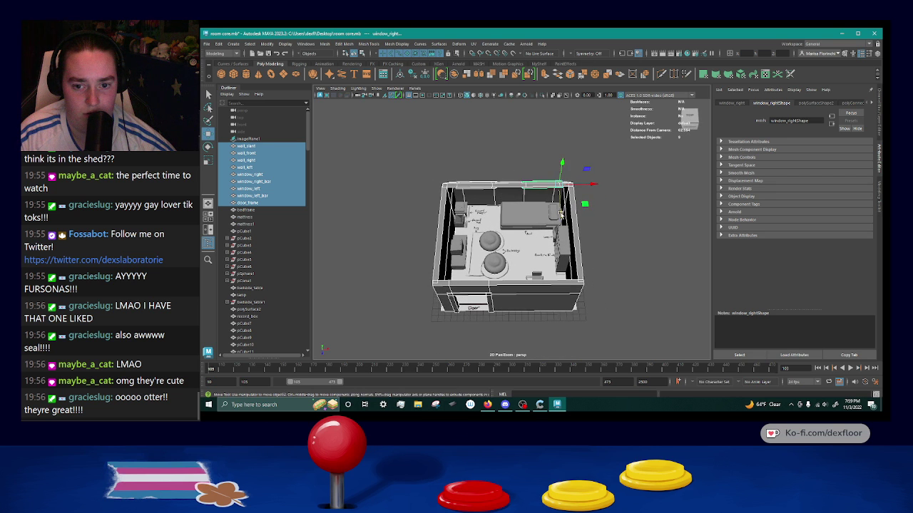
Fine-tune the position of the selected walls, windows and door frame over the floor plan, checking the record player corner.
drag(561, 216, 561, 215)
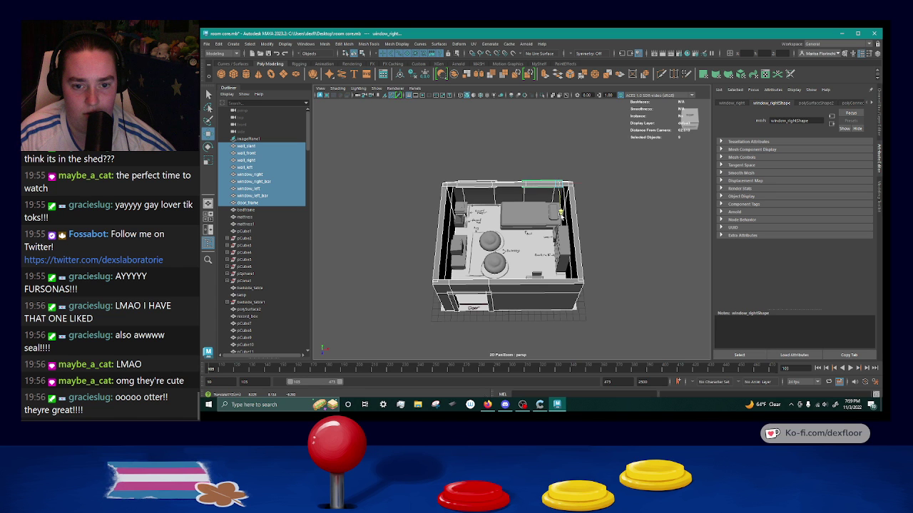
drag(591, 254, 550, 275)
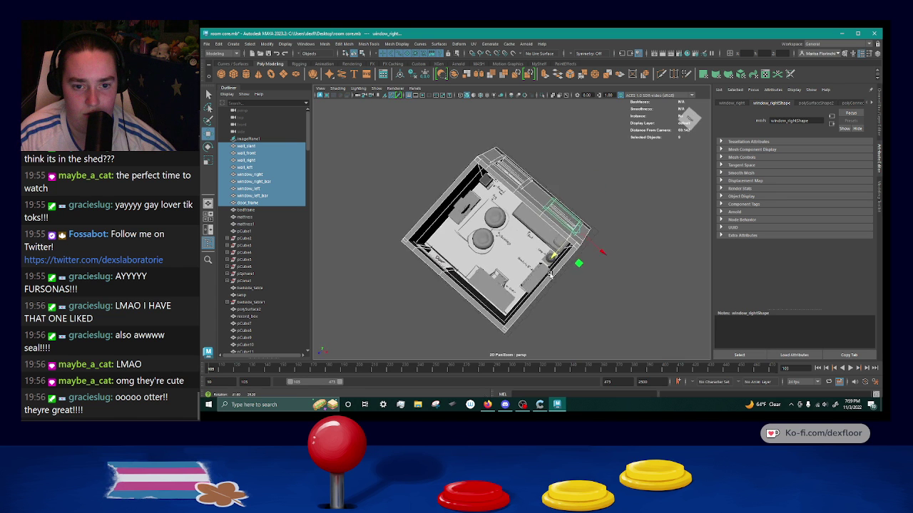
scroll(551, 275, up, 10)
drag(470, 166, 497, 267)
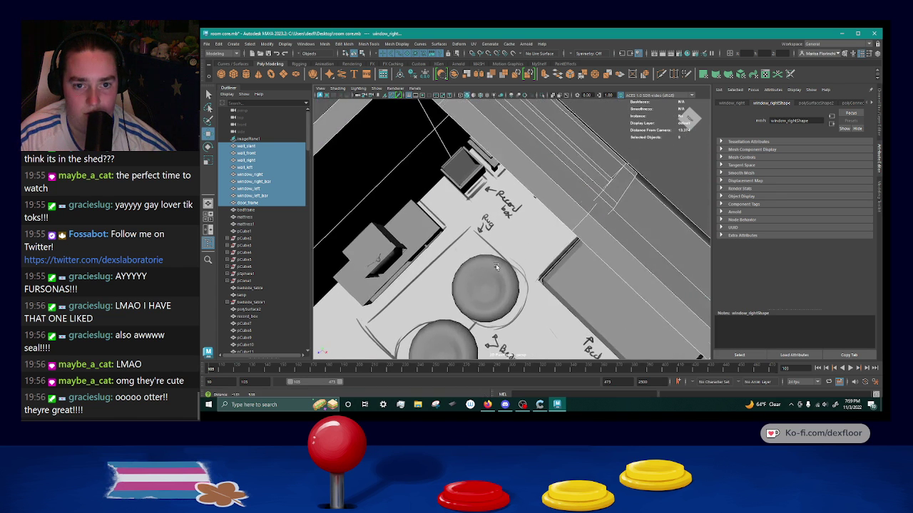
scroll(490, 228, up, 3)
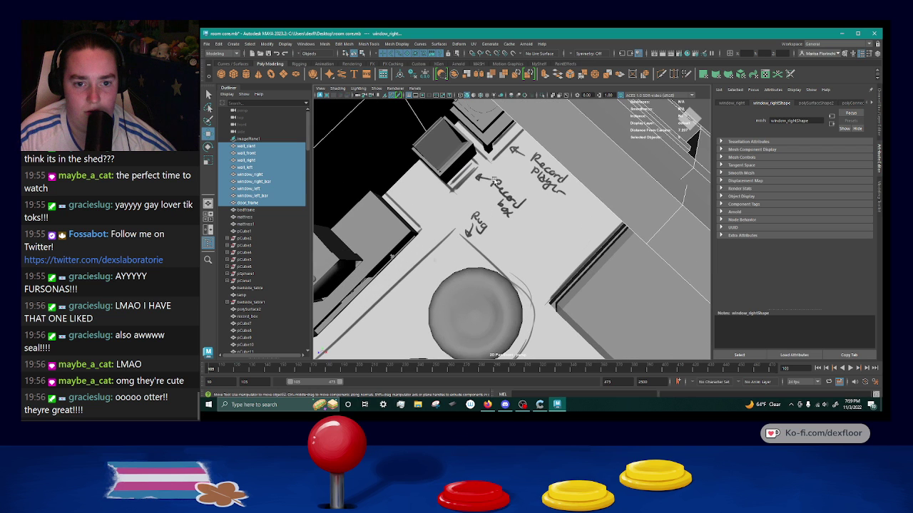
Select the record box with its contents, exclude the left wall from the selection, and move the box slightly away from that wall.
click(446, 171)
drag(410, 186, 409, 240)
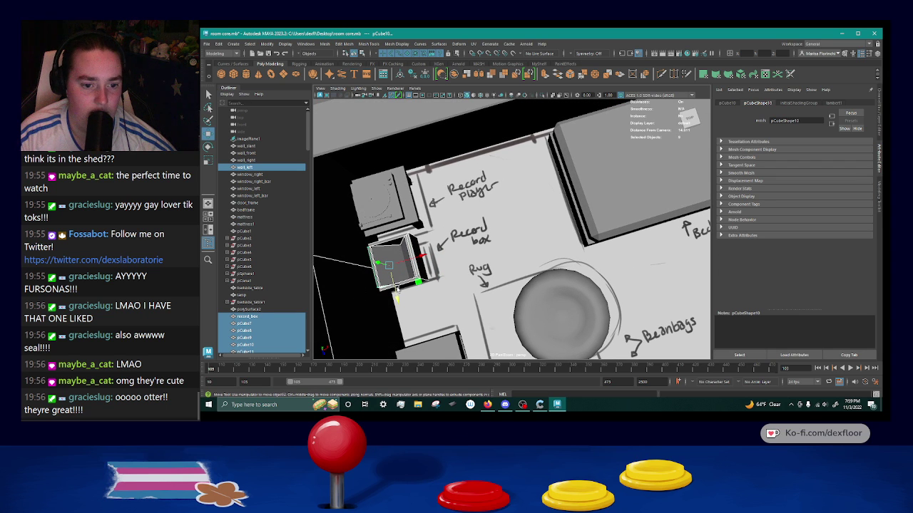
drag(417, 260, 438, 226)
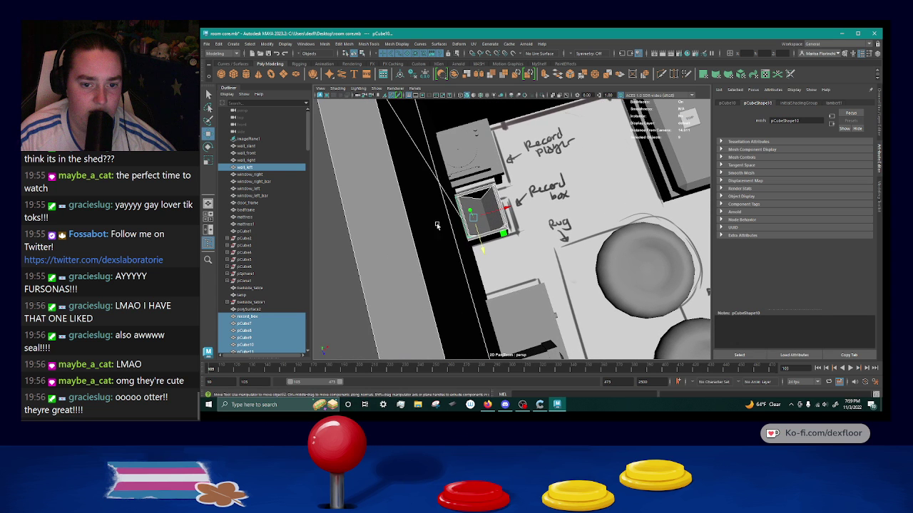
ctrl+click(420, 233)
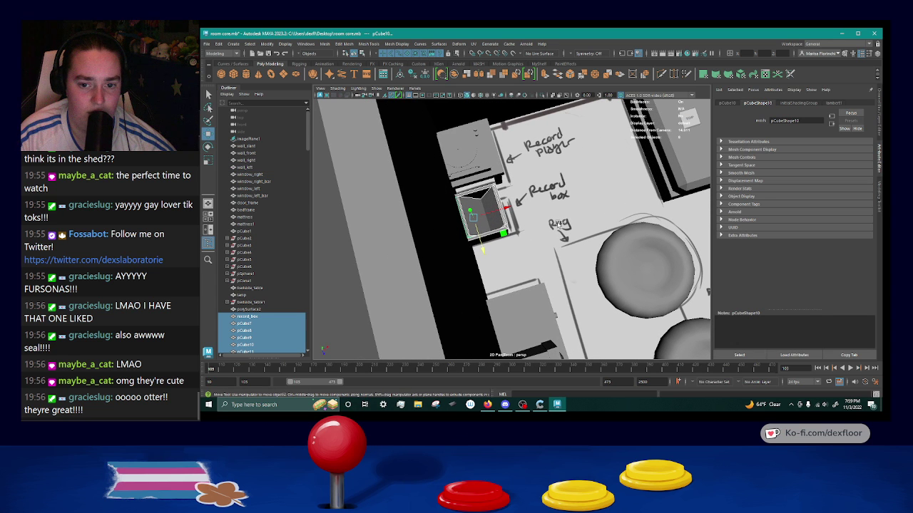
mouse_move(513, 211)
mouse_down()
mouse_move(536, 203)
mouse_move(521, 205)
mouse_up()
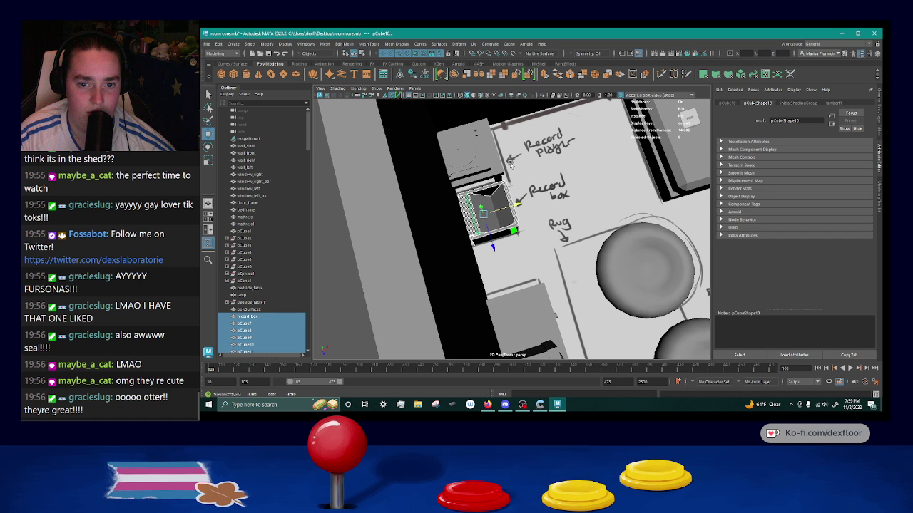
Select the record player without the surrounding walls and shift it slightly away from the left wall.
drag(508, 175, 434, 127)
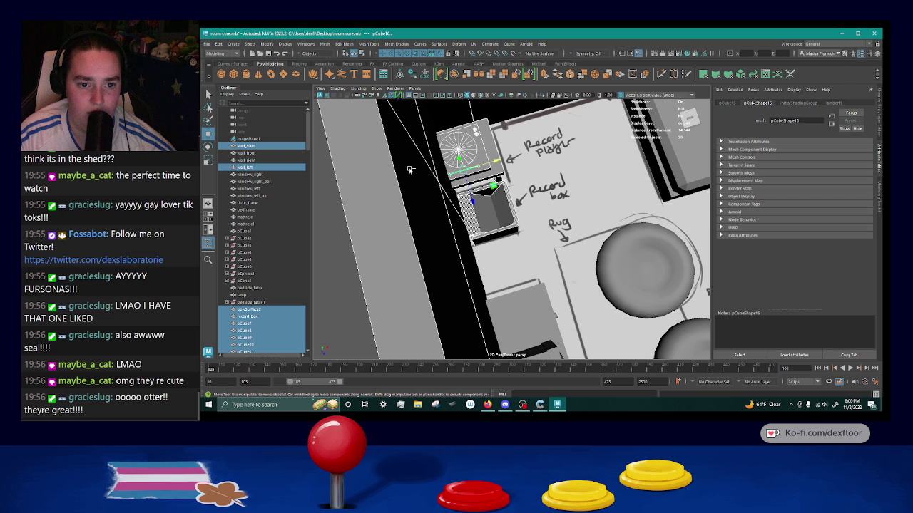
ctrl+click(490, 114)
mouse_move(490, 159)
mouse_down()
mouse_move(515, 157)
mouse_move(531, 170)
mouse_move(494, 171)
mouse_up()
click(433, 250)
Reposition the two beanbags on the rug so they sit side by side, a little closer to the television.
scroll(515, 254, down, 4)
drag(586, 252, 469, 247)
click(524, 248)
key(w)
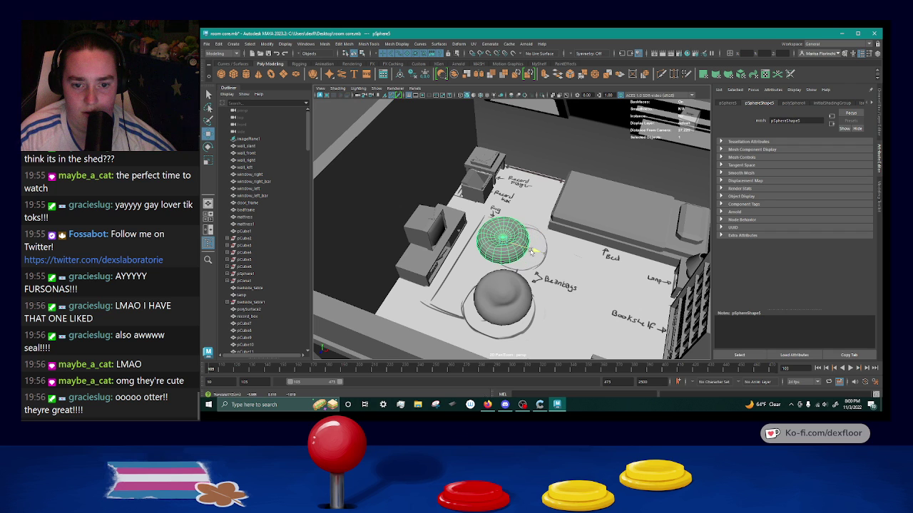
click(525, 294)
drag(535, 310, 519, 304)
drag(475, 326, 479, 318)
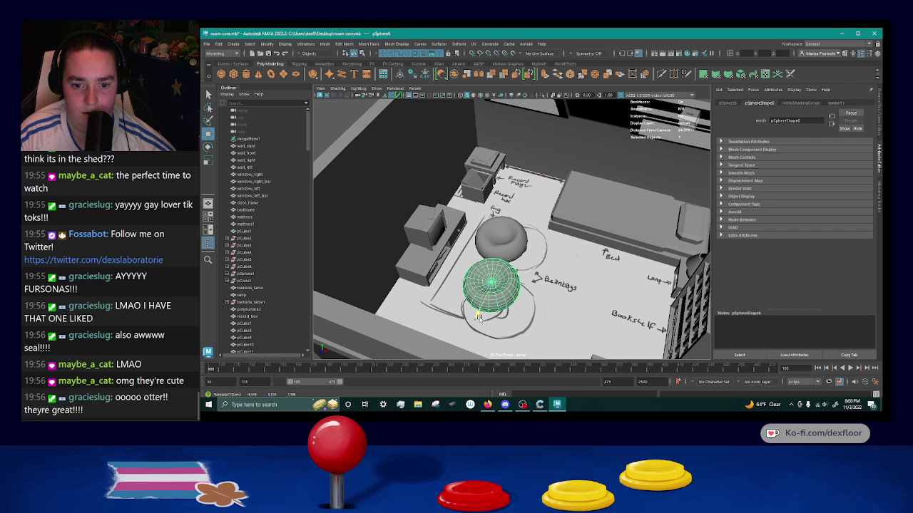
click(425, 305)
Examine the television and its stand up close, and look over the whole furnished room from above.
drag(488, 299, 471, 292)
scroll(470, 291, up, 7)
drag(465, 246, 525, 223)
scroll(540, 232, up, 5)
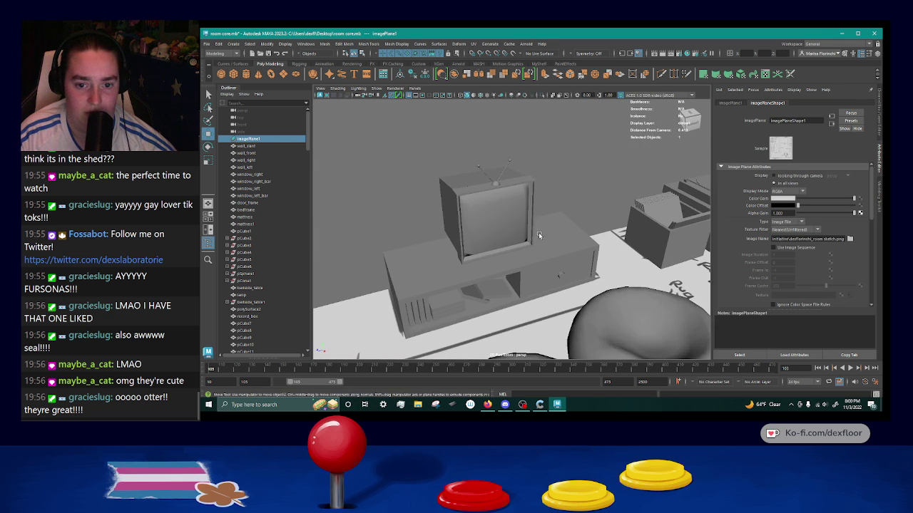
alt+drag(557, 261, 569, 216)
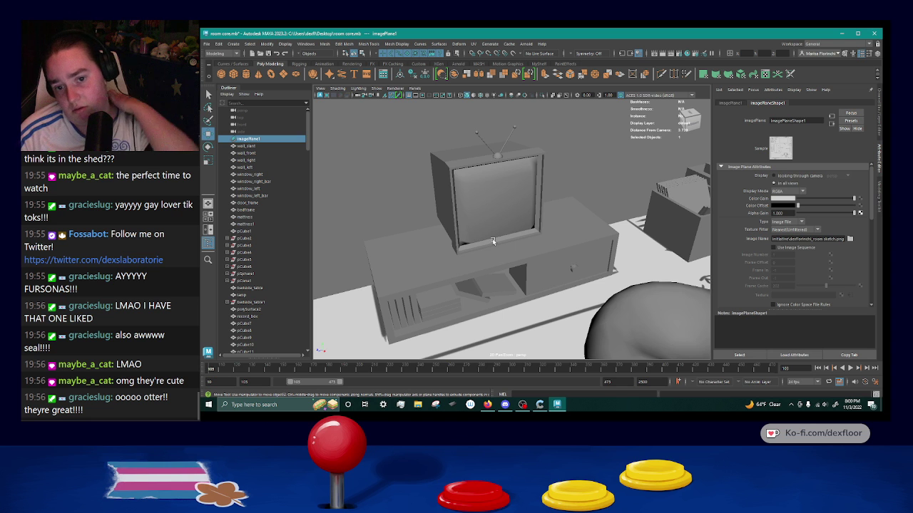
alt+drag(526, 254, 638, 211)
scroll(560, 226, down, 8)
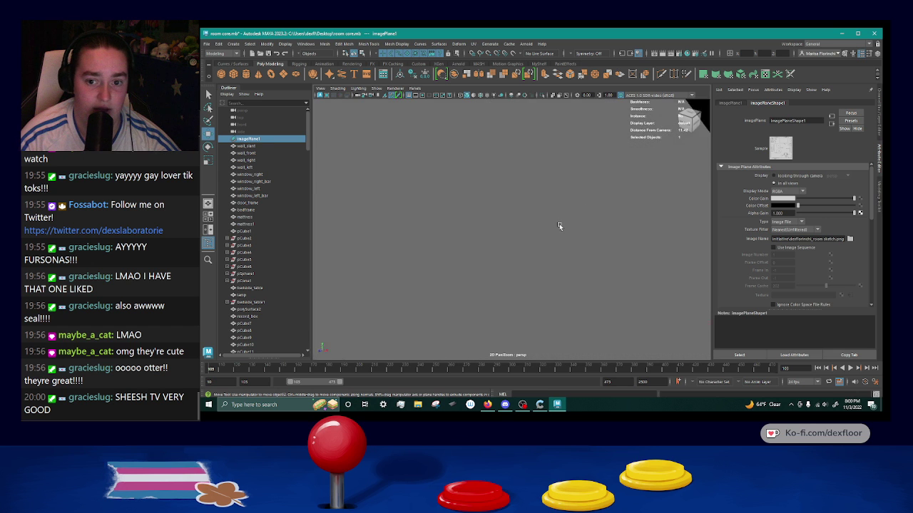
scroll(560, 226, down, 3)
mouse_move(529, 258)
alt+mouse_down()
mouse_move(391, 283)
mouse_move(498, 263)
mouse_move(457, 296)
mouse_move(549, 307)
mouse_move(574, 291)
mouse_move(499, 229)
mouse_move(516, 244)
mouse_move(451, 238)
mouse_move(527, 259)
mouse_move(573, 216)
alt+mouse_up()
scroll(537, 194, up, 3)
scroll(534, 187, down, 5)
alt+drag(551, 181, 487, 223)
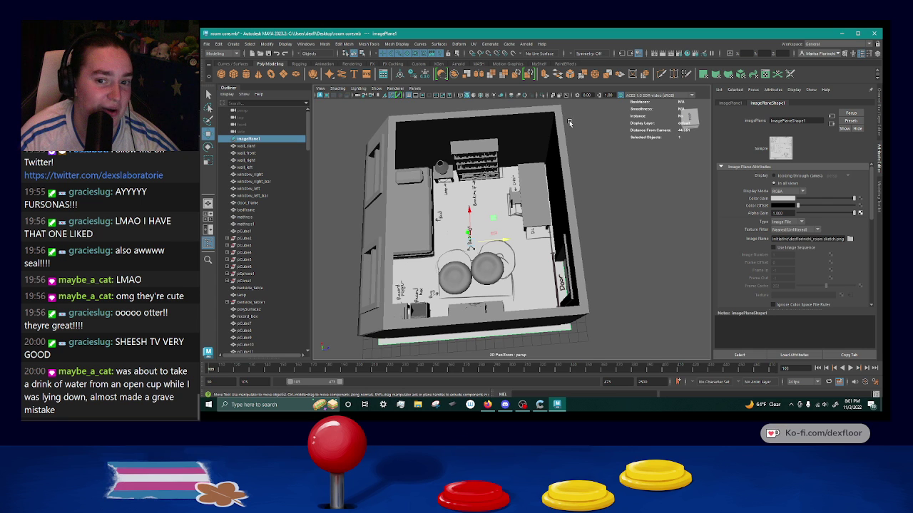
Select the desk top together with its legs and move the desk back toward the wall with the door.
scroll(559, 191, up, 8)
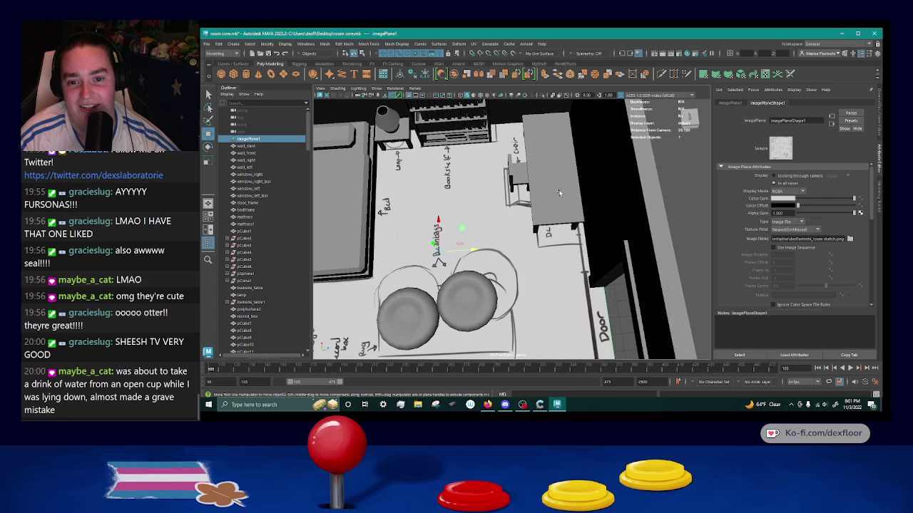
click(499, 238)
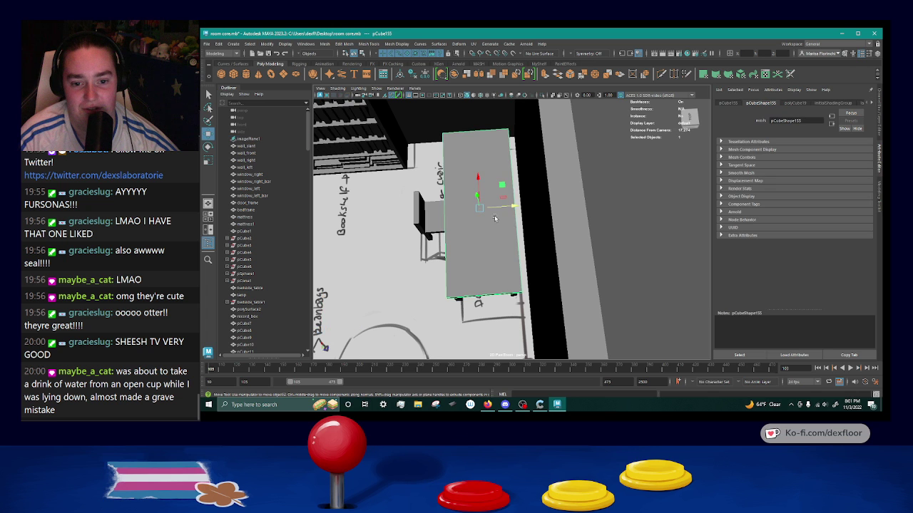
drag(503, 207, 508, 208)
drag(512, 300, 554, 254)
click(492, 308)
click(523, 283)
shift+click(368, 253)
drag(382, 267, 442, 301)
scroll(436, 302, up, 4)
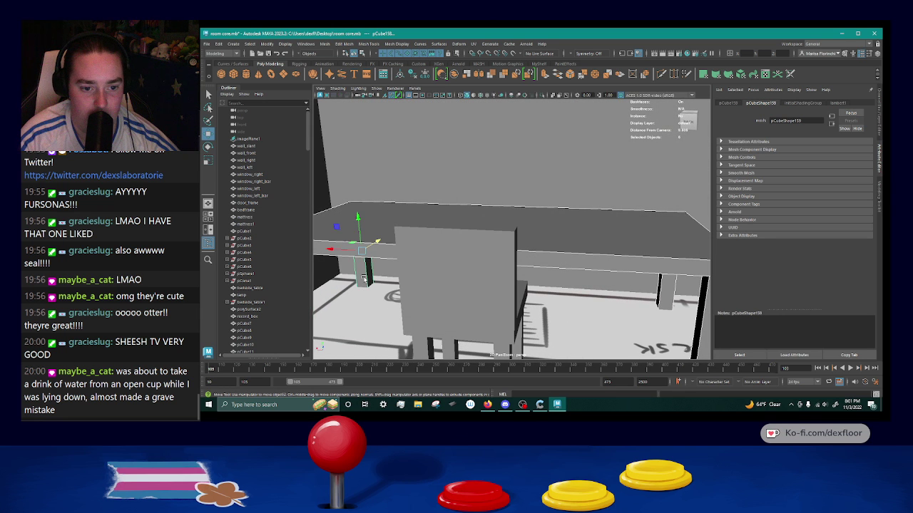
drag(371, 240, 380, 238)
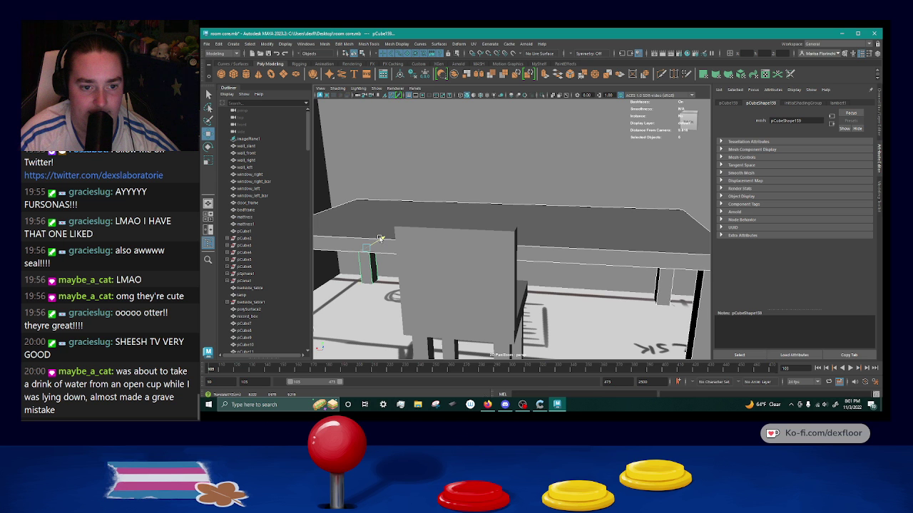
drag(458, 255, 451, 231)
mouse_move(477, 125)
mouse_down()
mouse_move(508, 125)
mouse_move(473, 131)
mouse_up()
drag(446, 186, 490, 209)
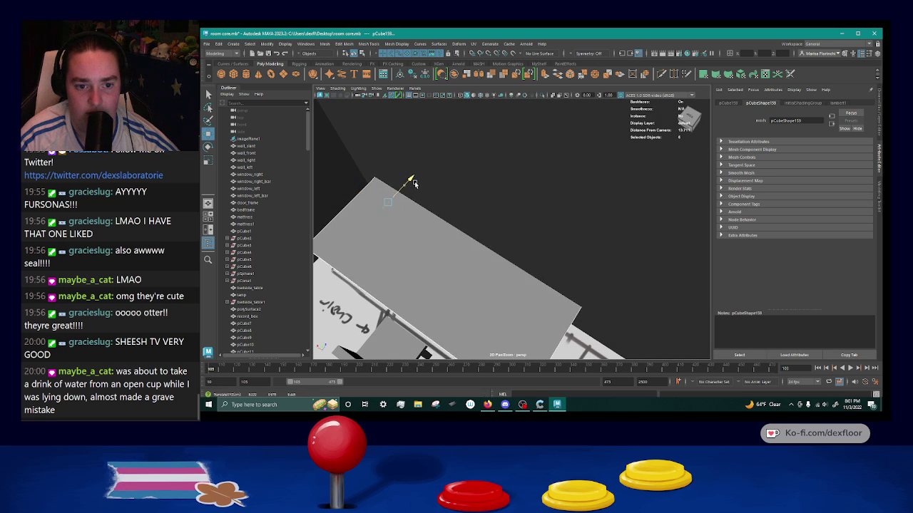
drag(406, 187, 479, 239)
Select the mattress and examine how the bed, bedside table and bookshelf sit against the walls.
scroll(479, 239, down, 5)
drag(555, 269, 527, 268)
scroll(451, 250, up, 5)
drag(369, 137, 450, 204)
drag(450, 205, 512, 267)
drag(388, 178, 494, 264)
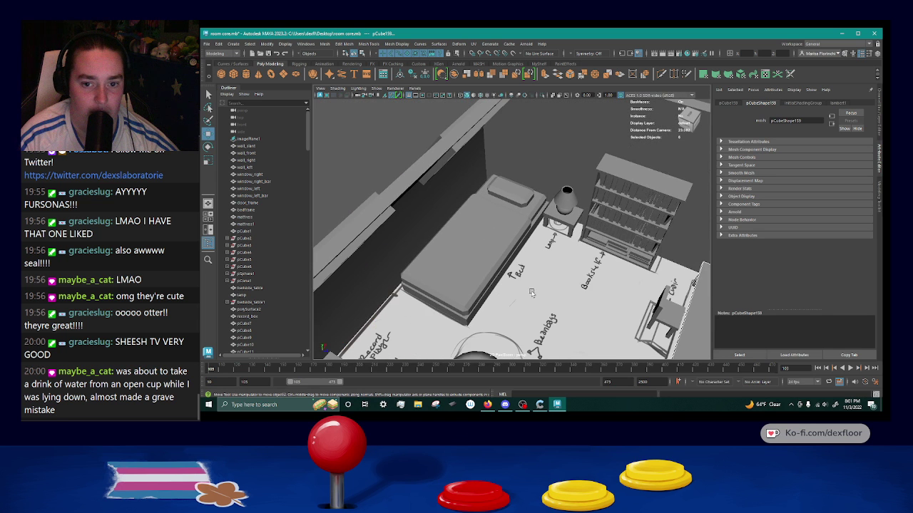
click(495, 265)
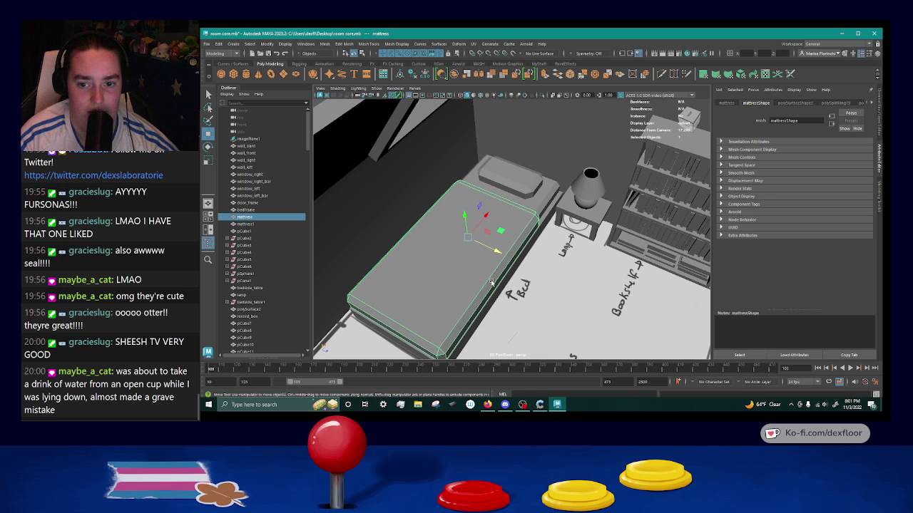
scroll(563, 280, down, 5)
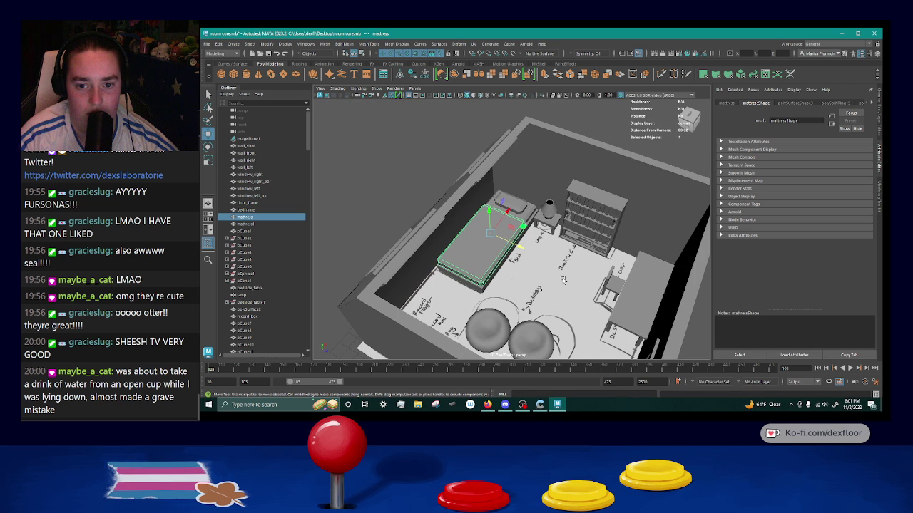
scroll(564, 280, down, 3)
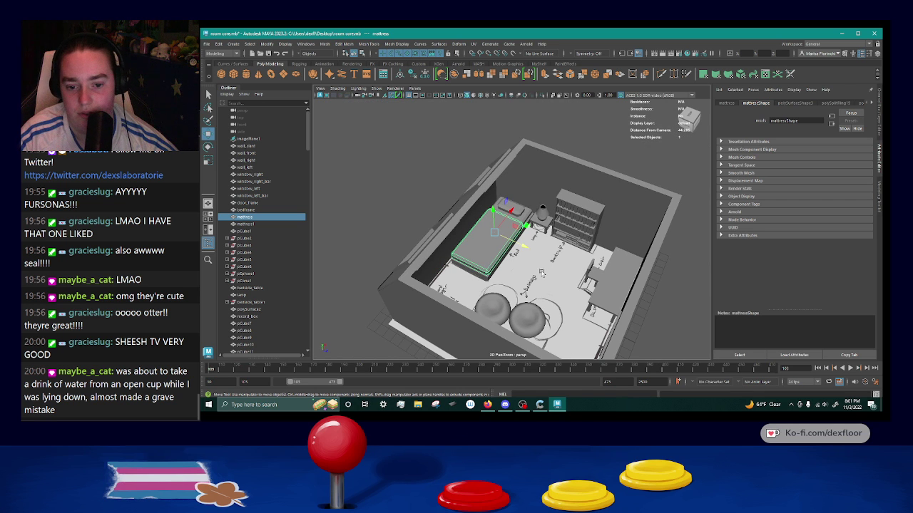
scroll(541, 273, up, 3)
scroll(499, 241, up, 3)
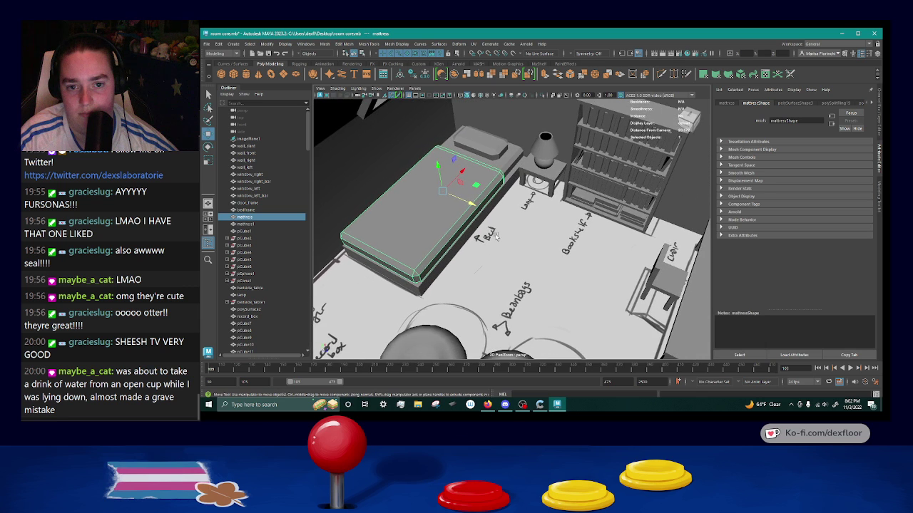
Inspect the room's outer walls and doorway, and check the full layout from above.
scroll(497, 238, down, 4)
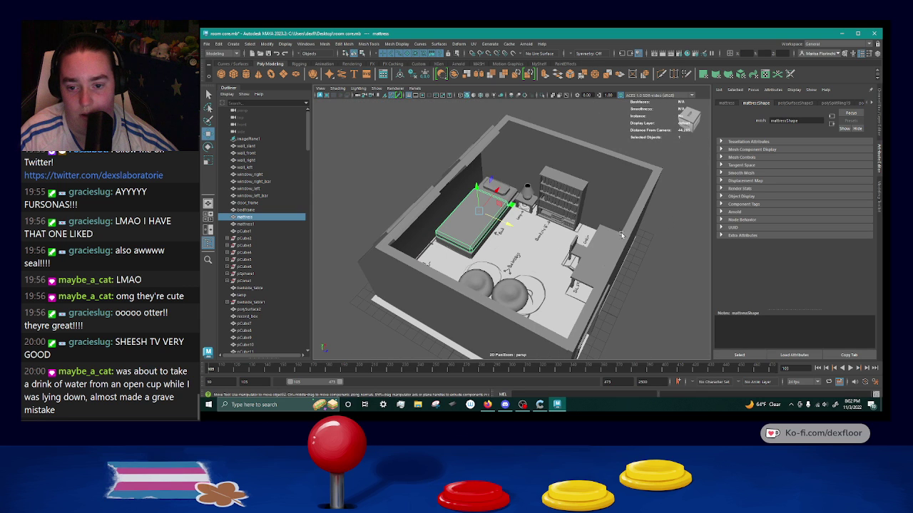
drag(621, 235, 502, 188)
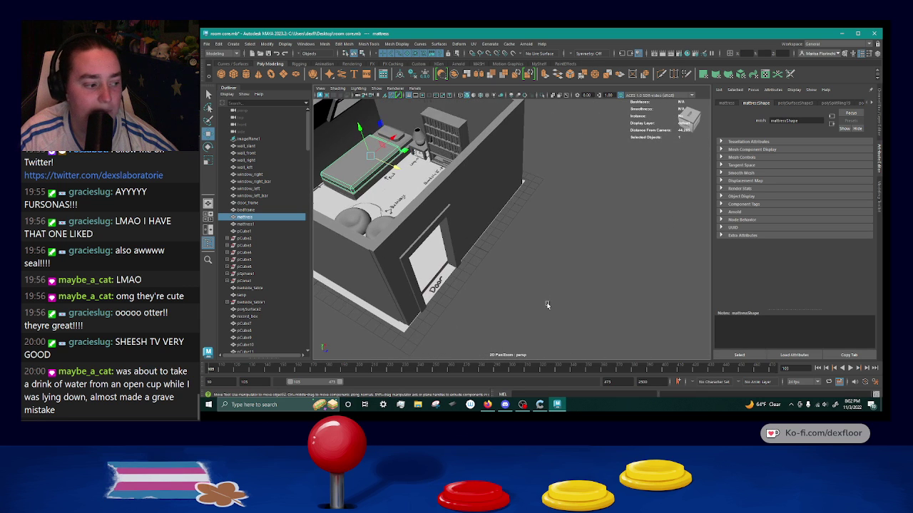
scroll(546, 302, up, 4)
drag(514, 316, 610, 264)
scroll(609, 264, down, 7)
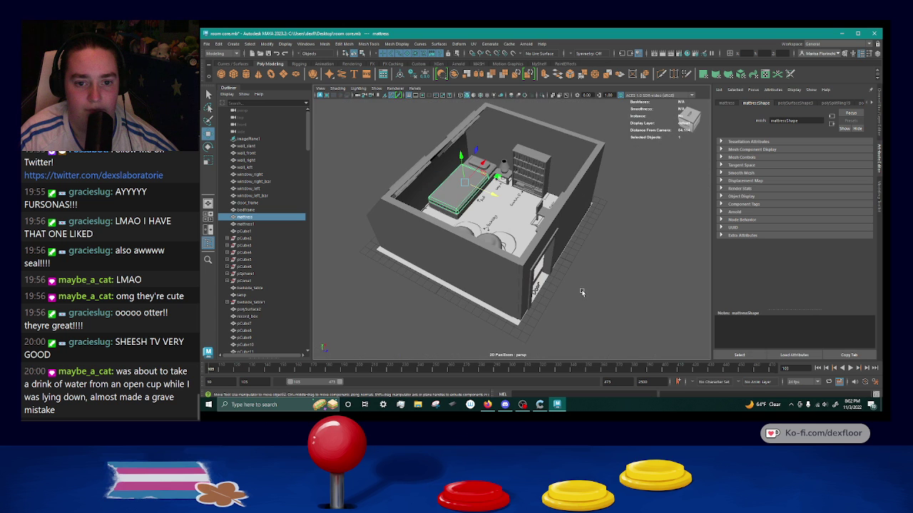
drag(582, 292, 646, 263)
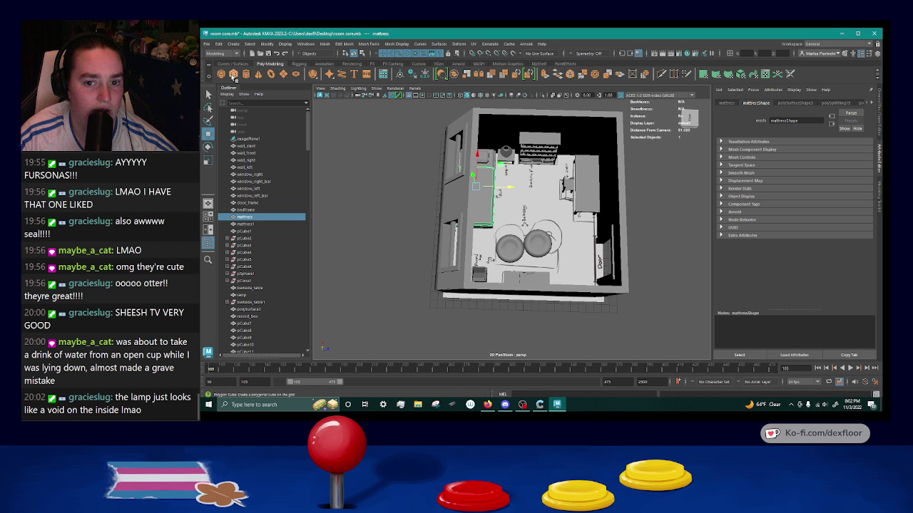
Create a polygon cube in the middle of the room, and examine the lamp on the bedside table up close.
click(233, 75)
scroll(528, 285, up, 6)
scroll(537, 165, up, 3)
drag(544, 136, 549, 214)
scroll(536, 222, up, 4)
click(548, 216)
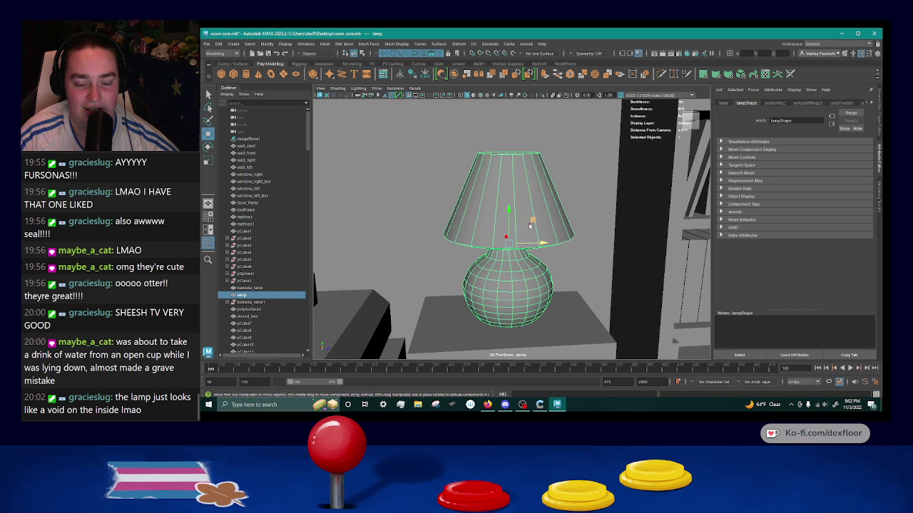
scroll(543, 264, up, 8)
mouse_move(540, 233)
mouse_down()
mouse_move(535, 285)
mouse_move(514, 244)
mouse_move(534, 217)
mouse_move(539, 185)
mouse_move(540, 286)
mouse_move(544, 269)
mouse_move(508, 293)
mouse_move(610, 269)
mouse_move(599, 264)
mouse_up()
scroll(514, 244, down, 10)
Select the floor plan image plane and lower it slightly beneath the grid.
click(542, 244)
scroll(542, 244, down, 6)
scroll(544, 278, up, 2)
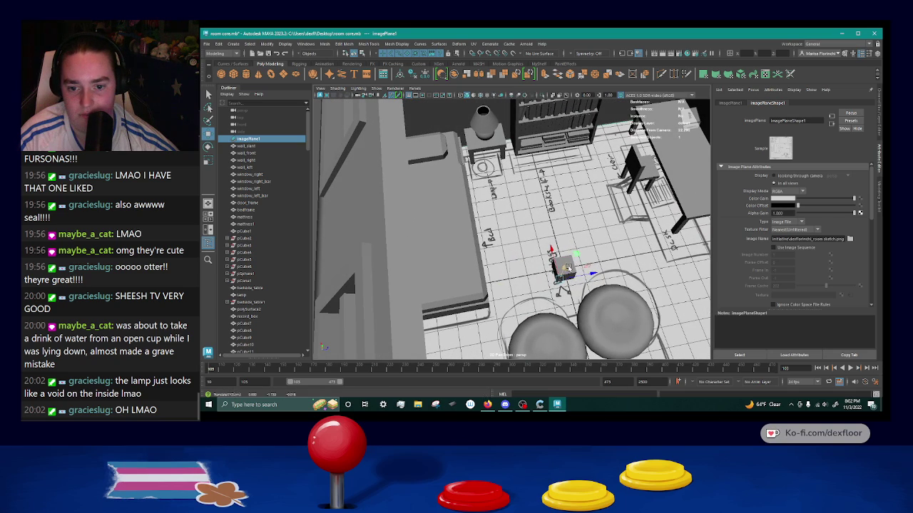
Select the cube in the middle of the room and stretch it sideways to span the room's width.
click(569, 266)
scroll(569, 266, down, 6)
scroll(568, 266, up, 5)
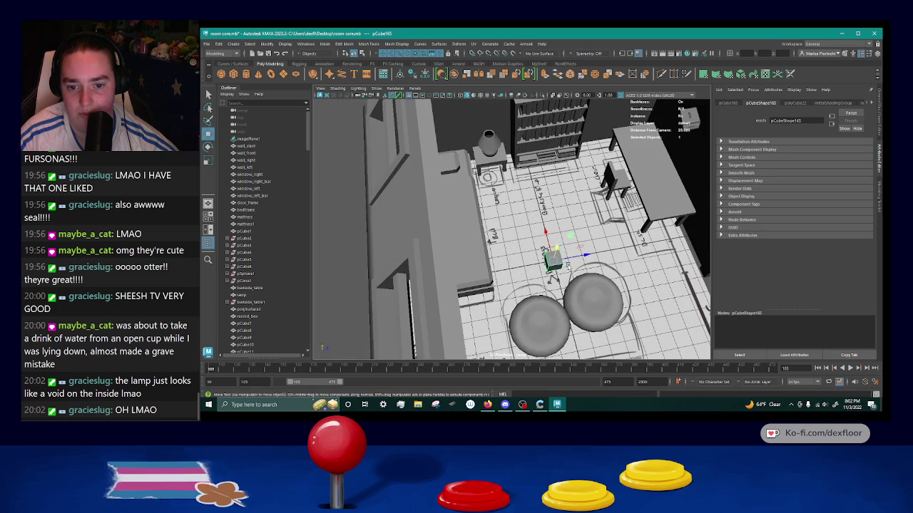
scroll(568, 266, down, 4)
drag(578, 268, 489, 190)
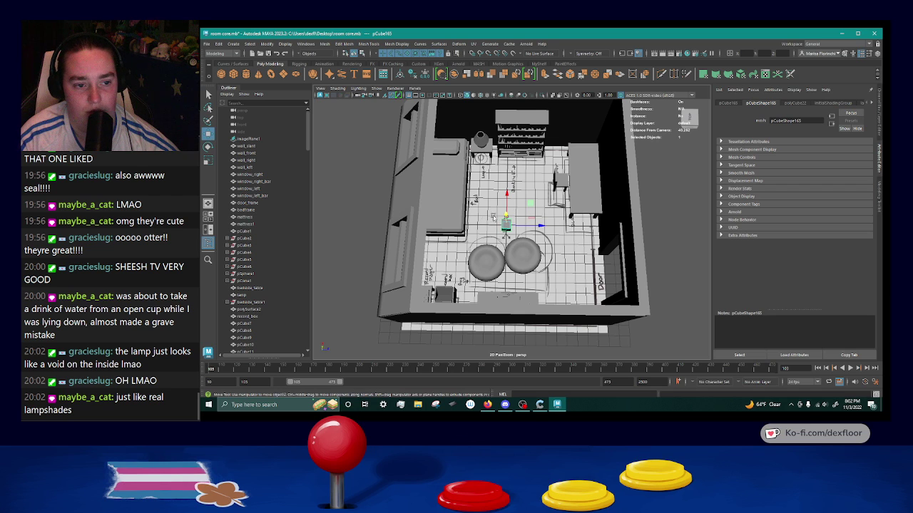
click(208, 159)
drag(506, 217, 507, 222)
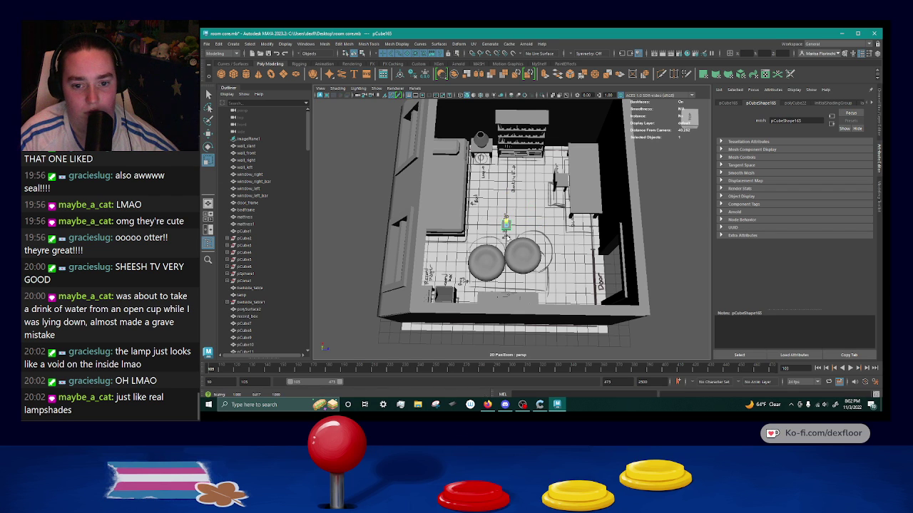
drag(507, 225, 524, 233)
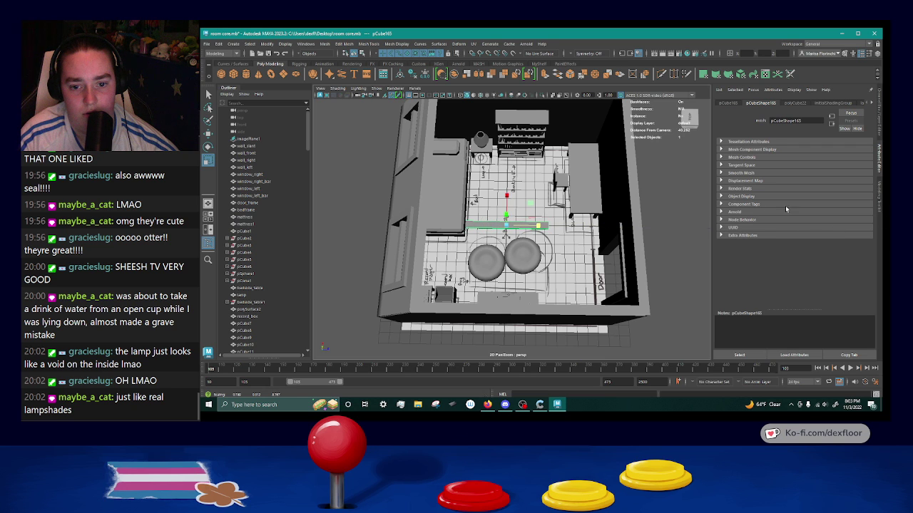
drag(537, 225, 543, 226)
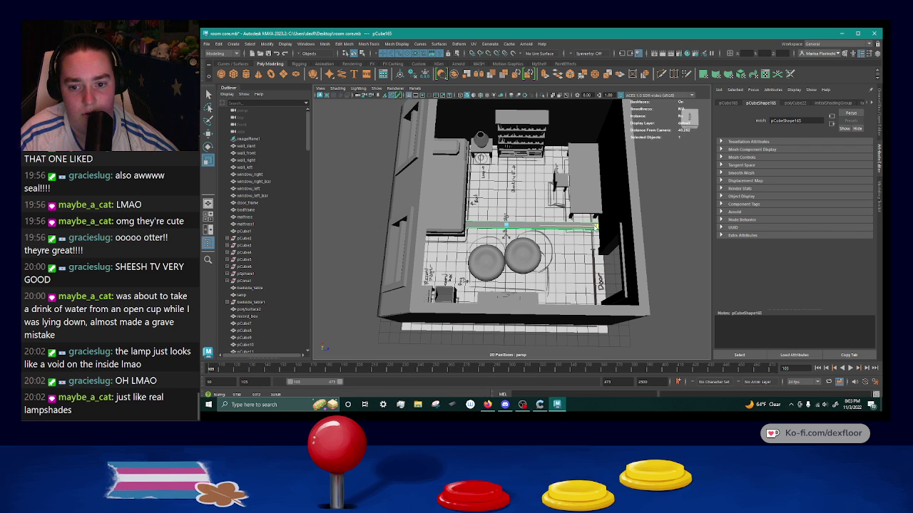
Lengthen the stretched cube to cover the whole room, then flatten it into a thin floor slab.
drag(507, 196, 507, 172)
drag(508, 207, 509, 187)
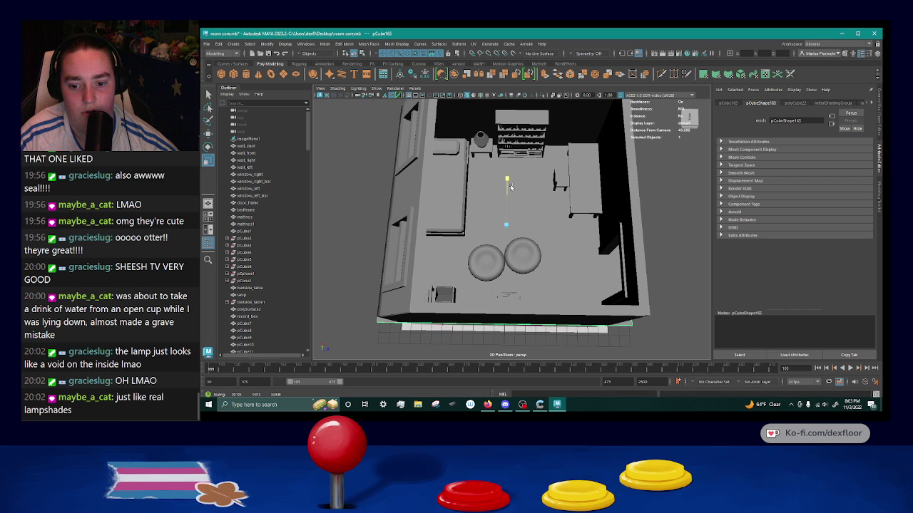
drag(608, 249, 624, 220)
drag(516, 171, 511, 172)
drag(595, 204, 638, 194)
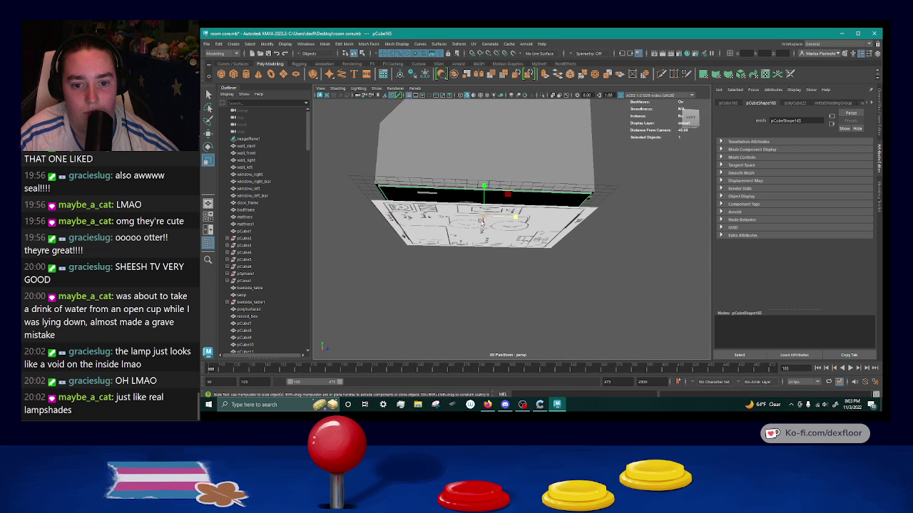
drag(485, 185, 483, 214)
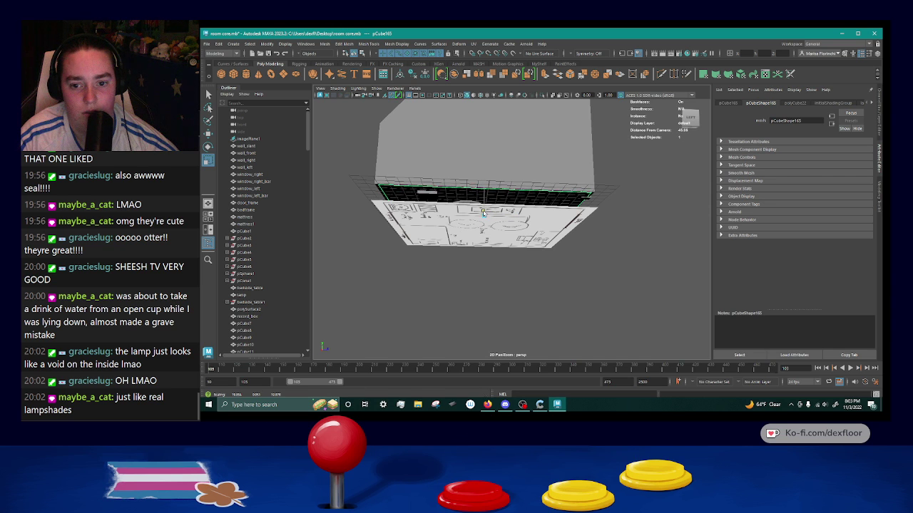
Create another polygon cube and raise it to the height of the wall tops.
alt+drag(598, 210, 614, 268)
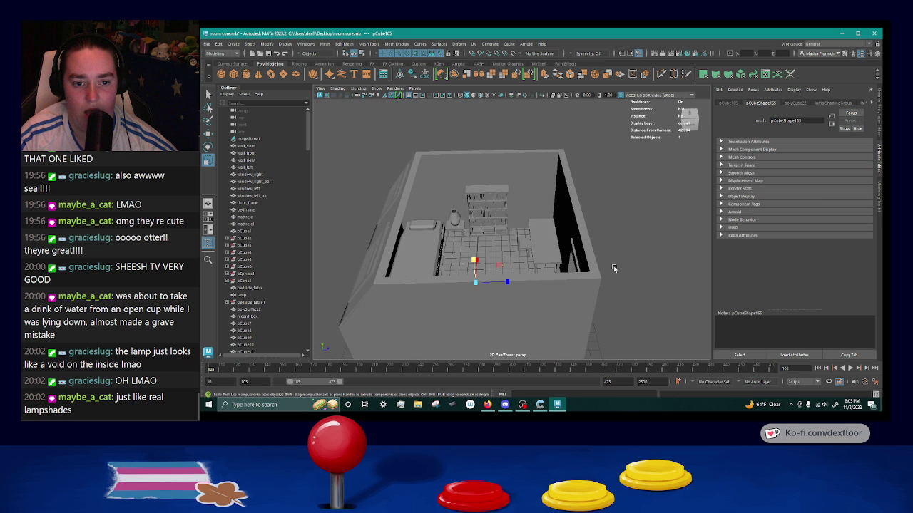
drag(591, 212, 553, 309)
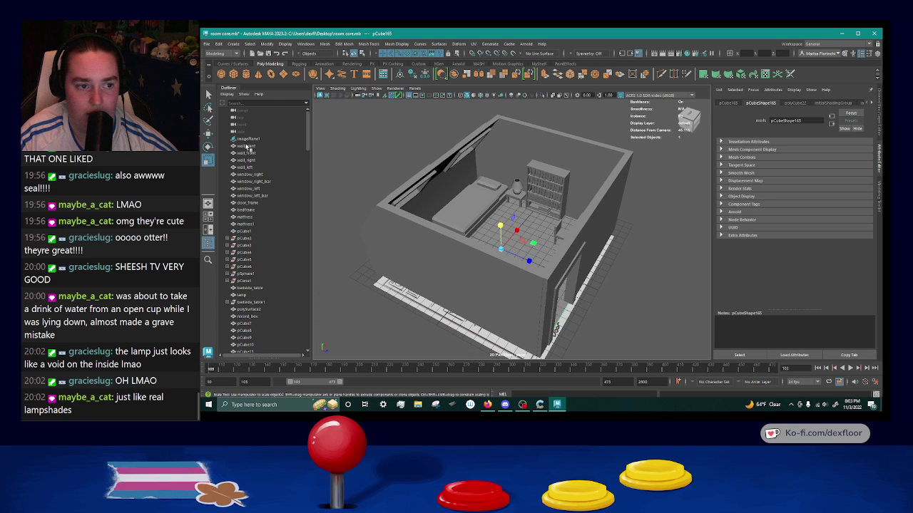
click(234, 75)
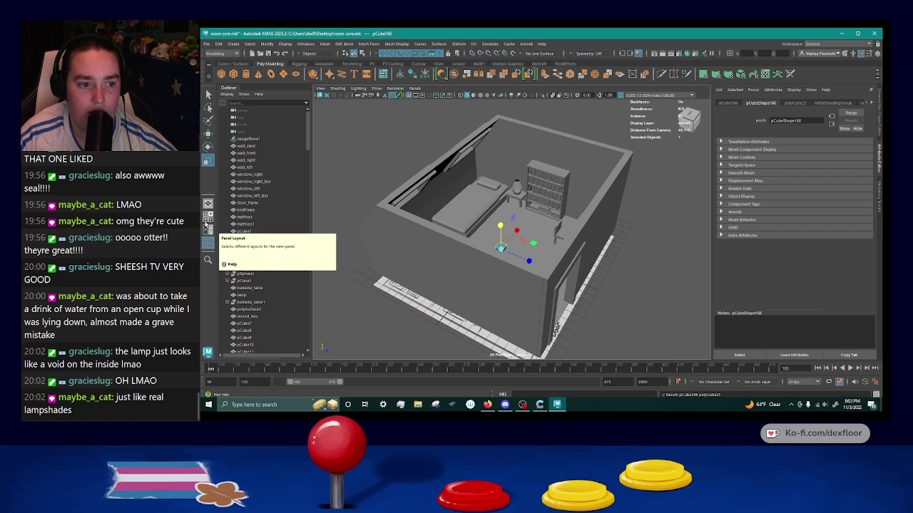
key(w)
drag(503, 227, 516, 158)
drag(515, 213, 546, 146)
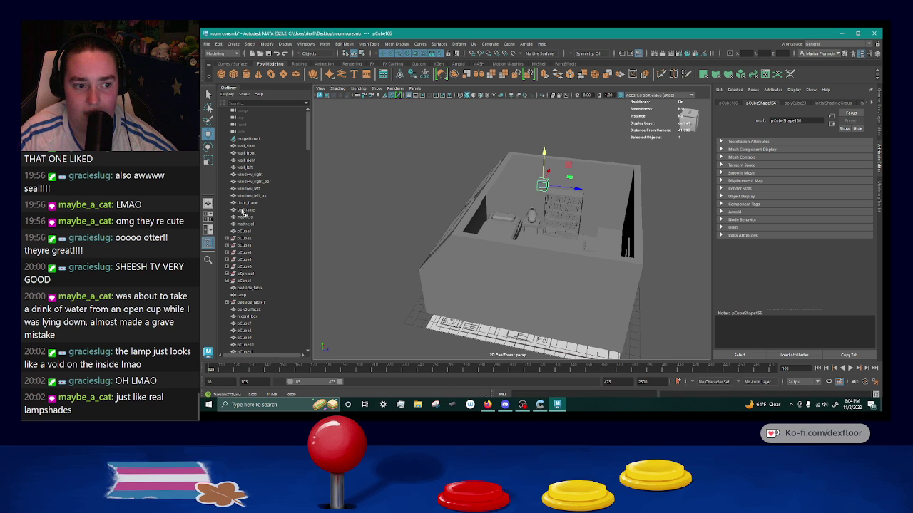
Stretch the raised cube across the room and shift it into line between the wall tops.
click(208, 160)
drag(546, 166, 546, 169)
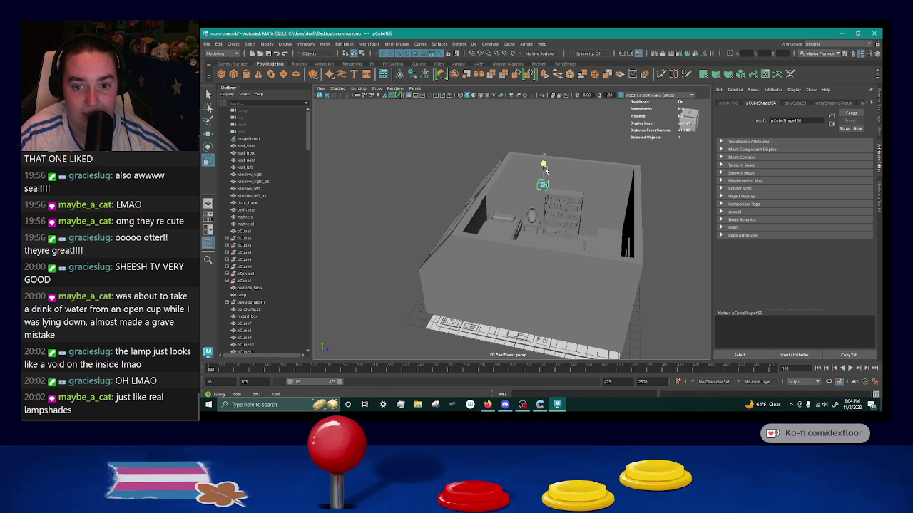
alt+drag(603, 209, 633, 262)
drag(758, 296, 755, 296)
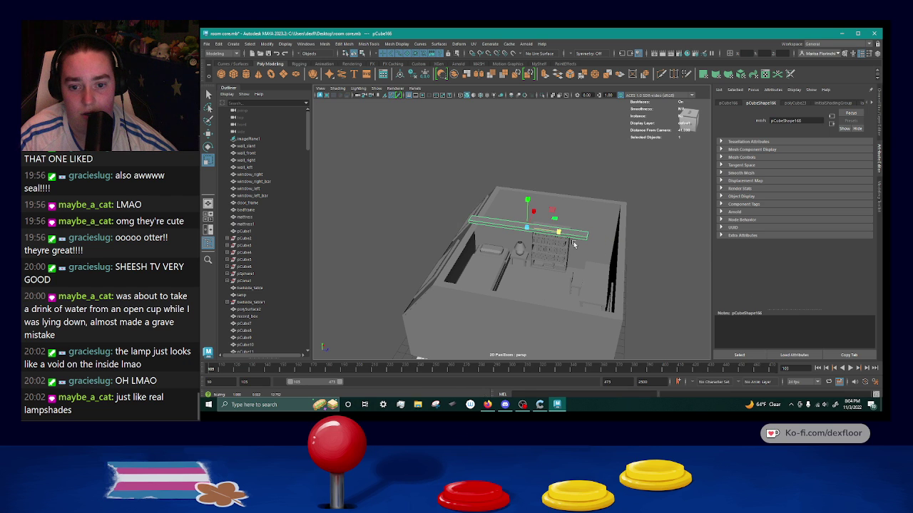
click(208, 133)
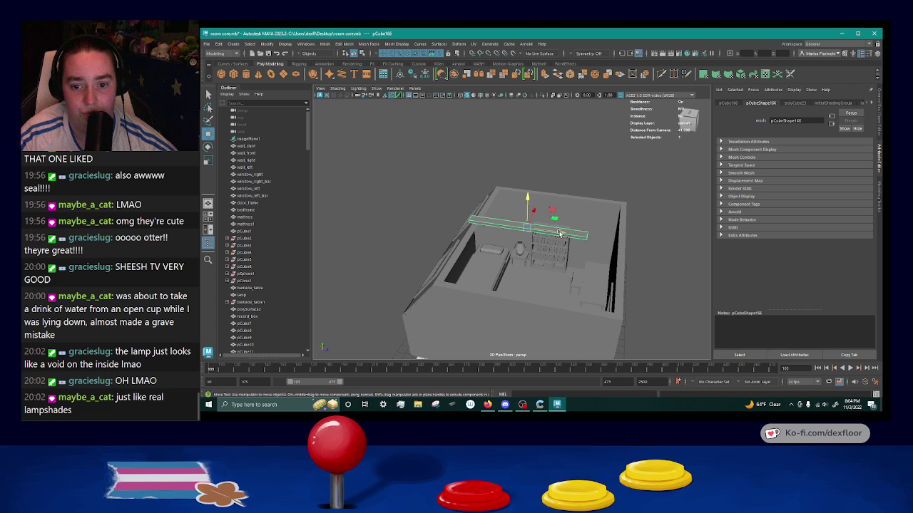
drag(596, 247, 613, 223)
drag(558, 205, 559, 200)
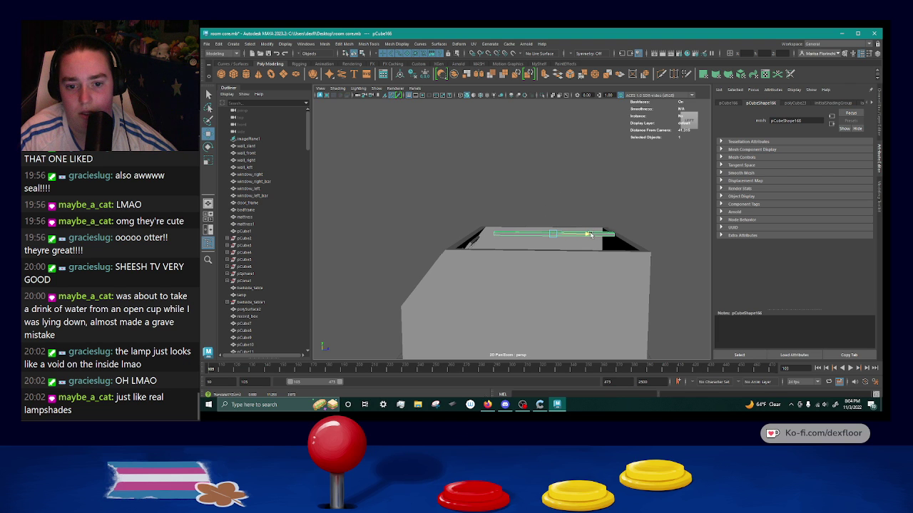
drag(599, 231, 607, 252)
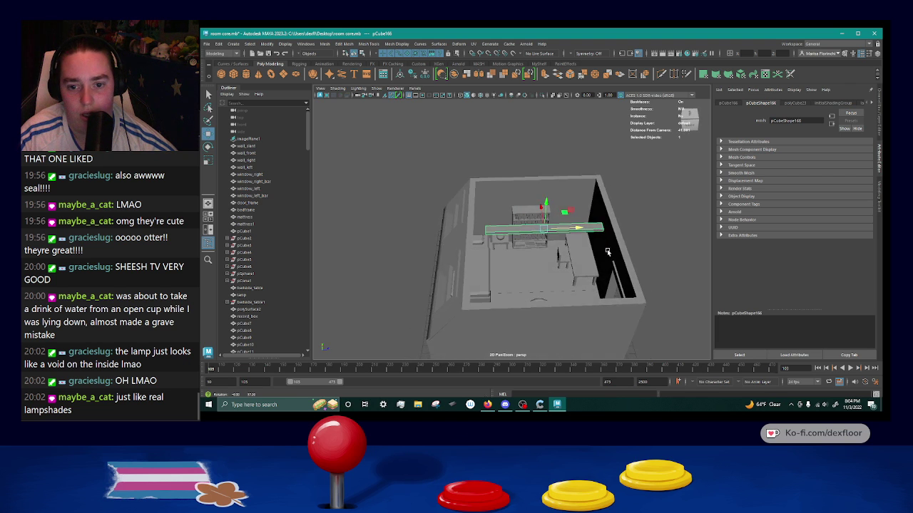
Widen the raised bar to the side walls and lengthen it to cover the room as a ceiling slab.
click(208, 162)
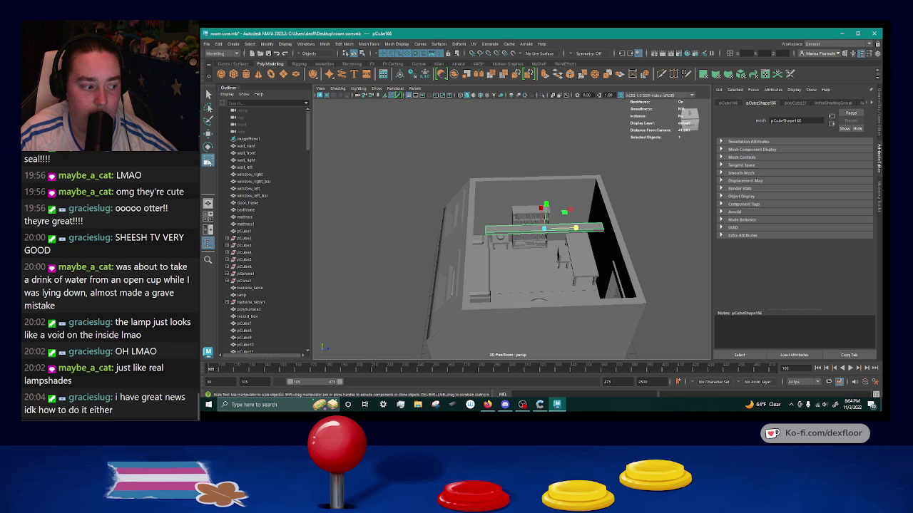
drag(570, 229, 586, 230)
drag(636, 267, 581, 120)
drag(554, 205, 596, 107)
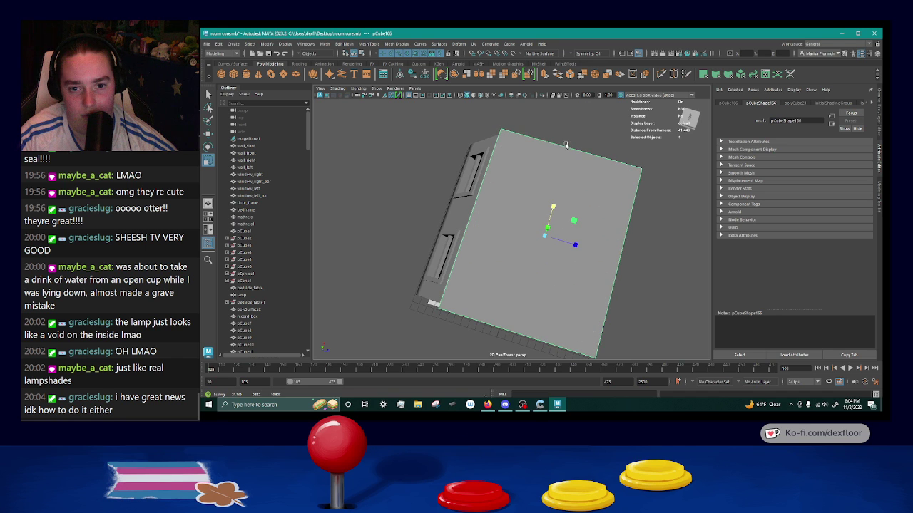
mouse_move(553, 206)
mouse_down()
mouse_move(550, 215)
mouse_move(553, 207)
mouse_up()
drag(625, 229, 665, 185)
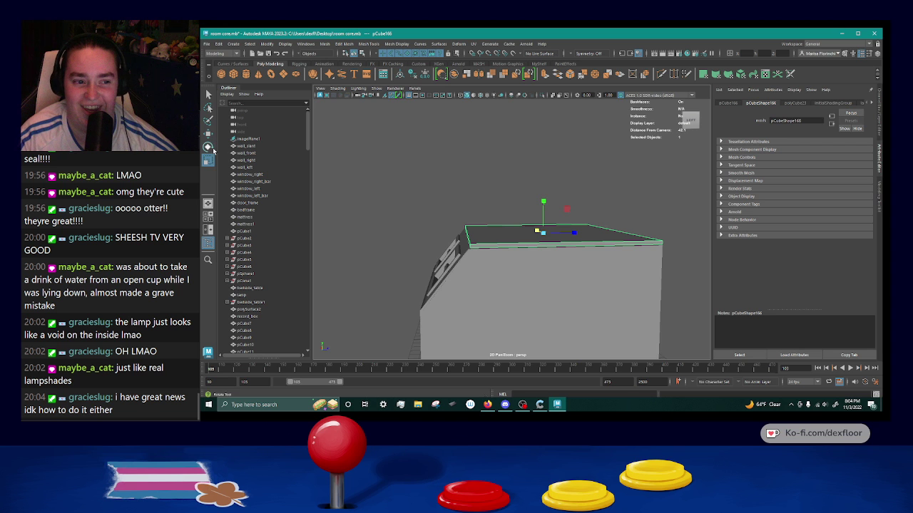
click(487, 405)
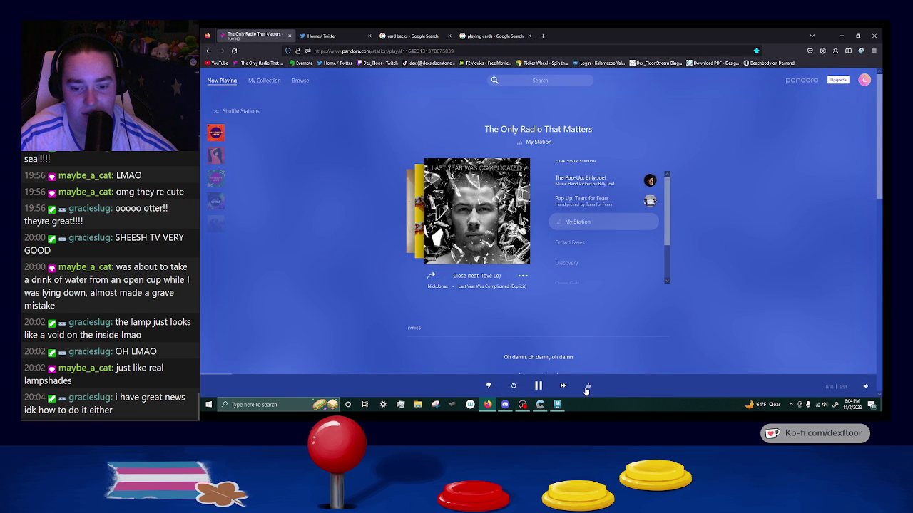
click(557, 406)
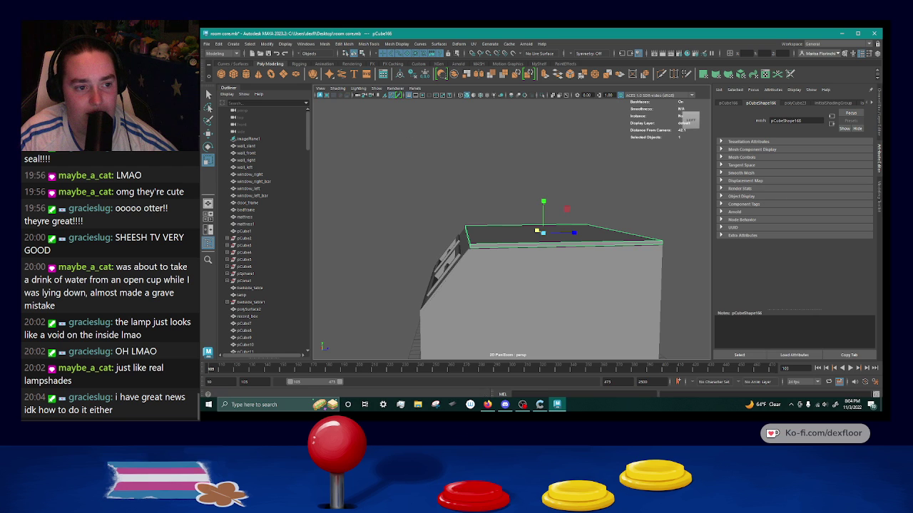
Lower the ceiling slab slightly so it sits within the tops of the walls.
drag(541, 199, 542, 203)
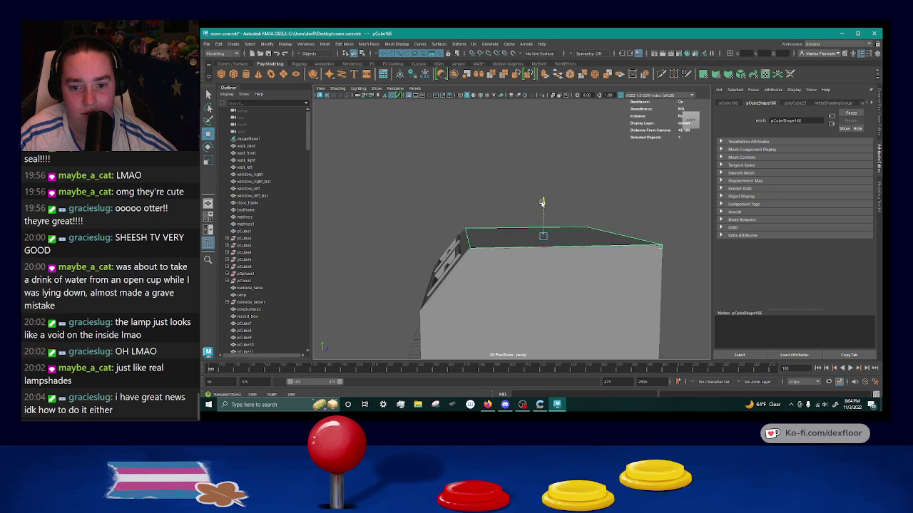
drag(677, 270, 642, 227)
Create a polygon cube and place it at the base of the doorway.
scroll(625, 283, up, 5)
drag(566, 228, 603, 274)
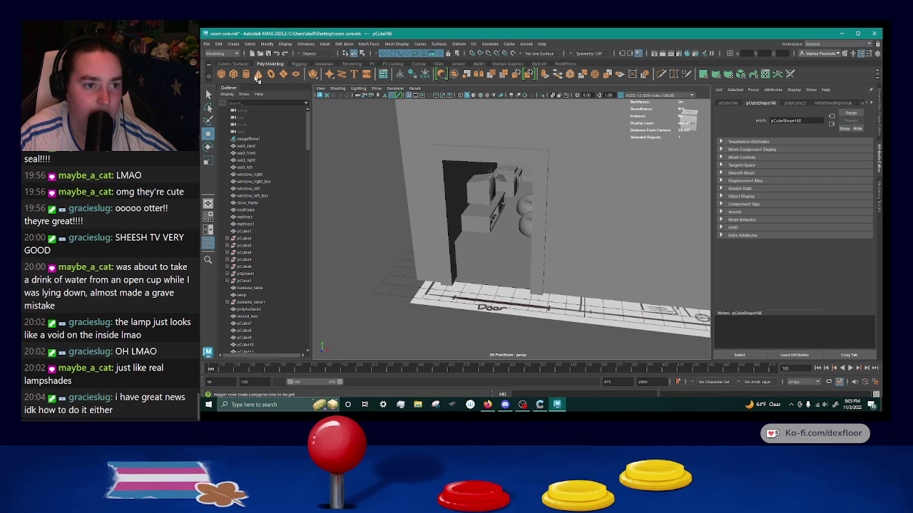
click(233, 74)
drag(592, 230, 487, 300)
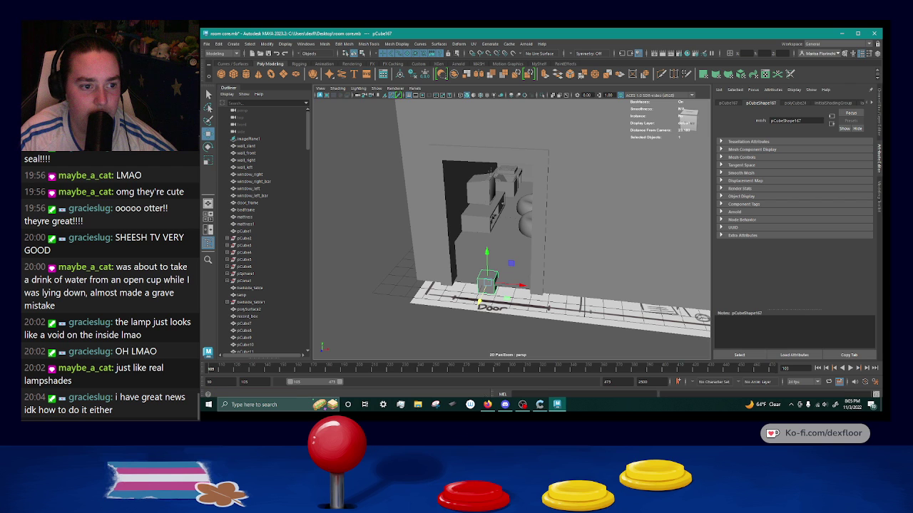
Scale the doorway cube wider and taller into an upright door panel.
click(208, 161)
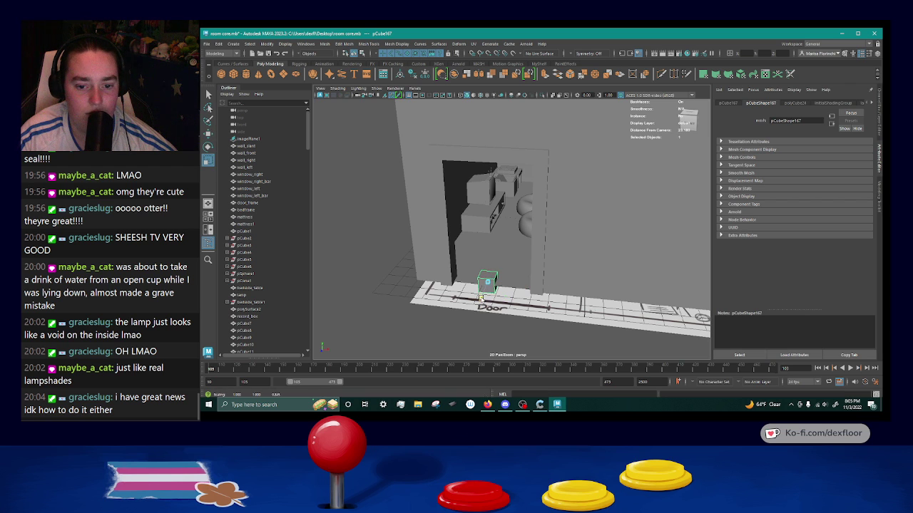
drag(517, 283, 608, 301)
drag(487, 251, 488, 214)
Raise the door panel off the floor plan and center it in the door opening.
click(208, 134)
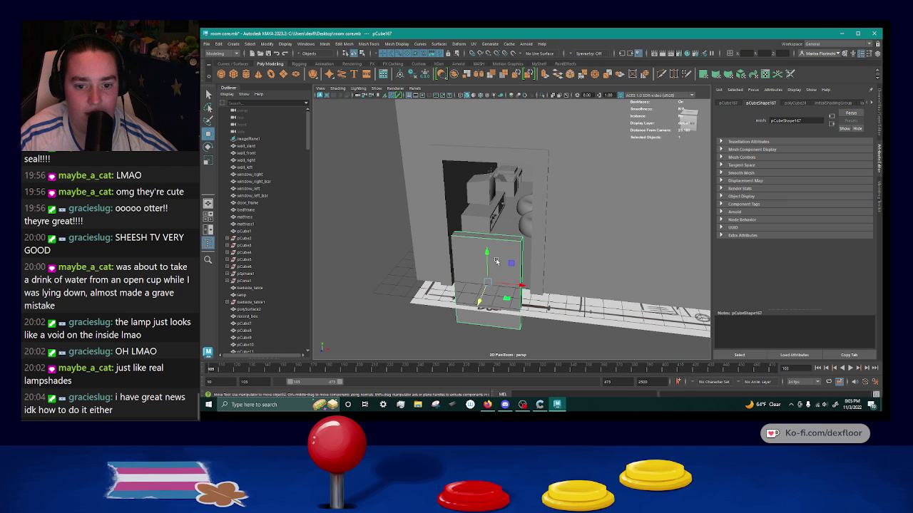
drag(493, 256, 495, 243)
click(487, 252)
key(ctrl+z)
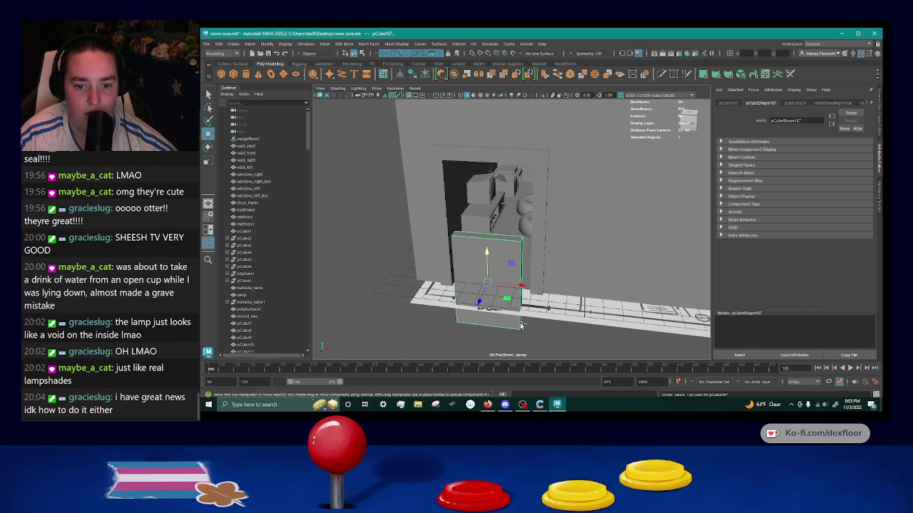
drag(481, 255, 490, 212)
drag(513, 244, 524, 244)
drag(490, 208, 489, 191)
Scale the door panel to fill the opening and lift it to fit inside the door frame.
key(r)
drag(521, 234, 528, 234)
drag(572, 269, 517, 240)
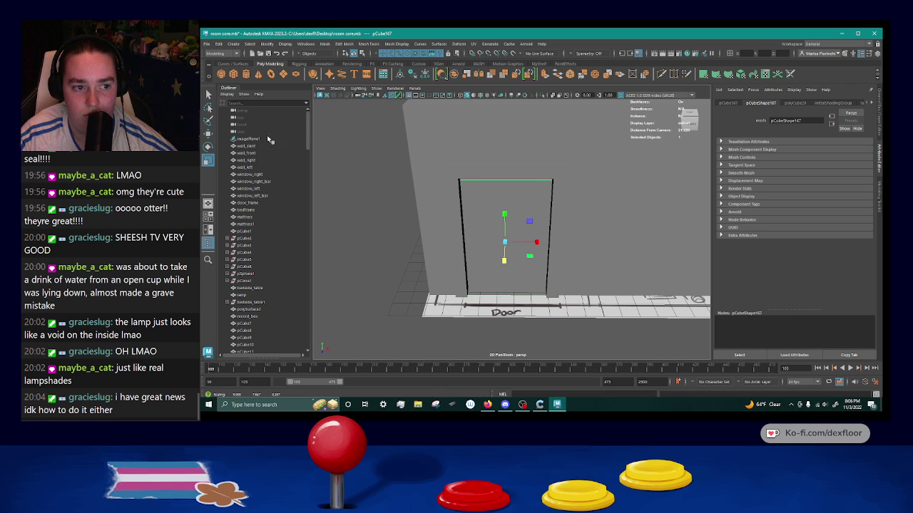
drag(615, 262, 610, 239)
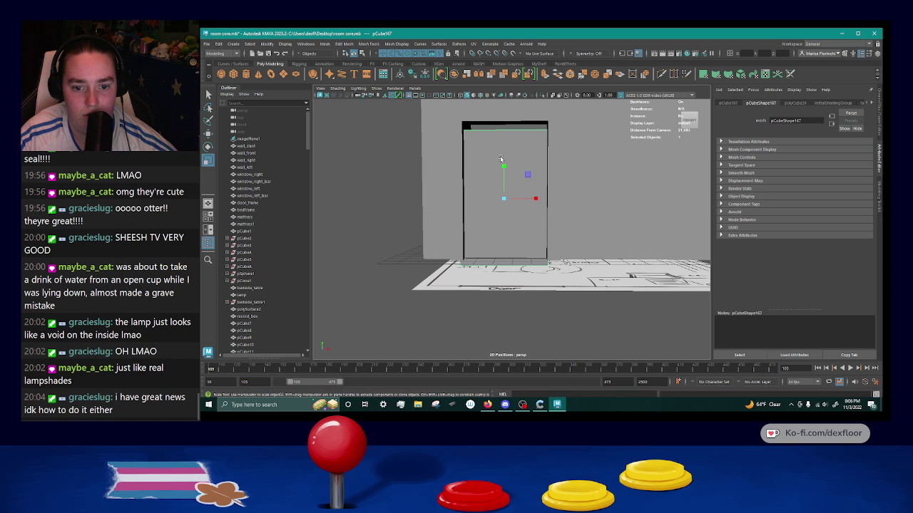
click(208, 134)
drag(506, 165, 506, 157)
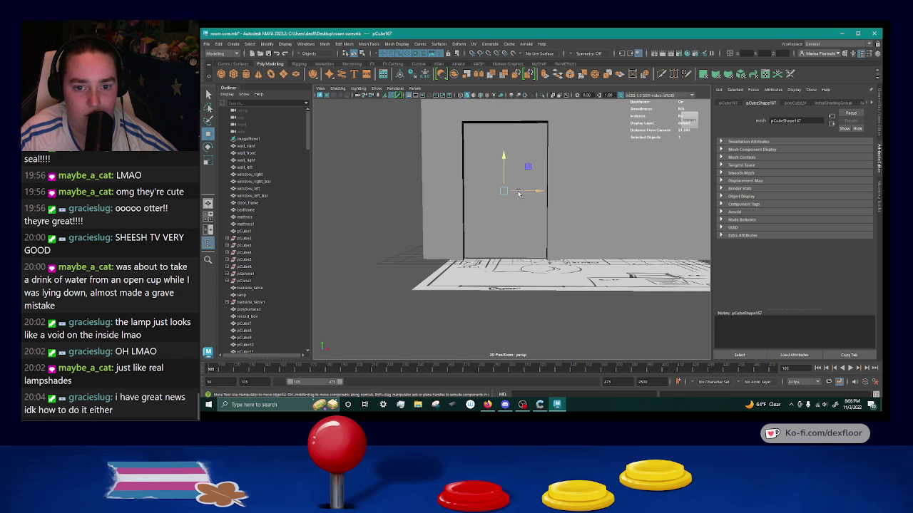
Select both cylinders forming the knob on the TV stand's cabinet, and examine the stand with its TV.
alt+drag(546, 207, 432, 225)
scroll(464, 216, up, 8)
alt+drag(524, 207, 573, 288)
mouse_move(560, 241)
alt+mouse_down()
mouse_move(586, 239)
mouse_move(553, 229)
alt+mouse_up()
drag(445, 189, 625, 196)
alt+drag(560, 219, 764, 238)
alt+drag(564, 246, 524, 243)
click(599, 272)
alt+drag(575, 284, 555, 232)
scroll(555, 232, up, 3)
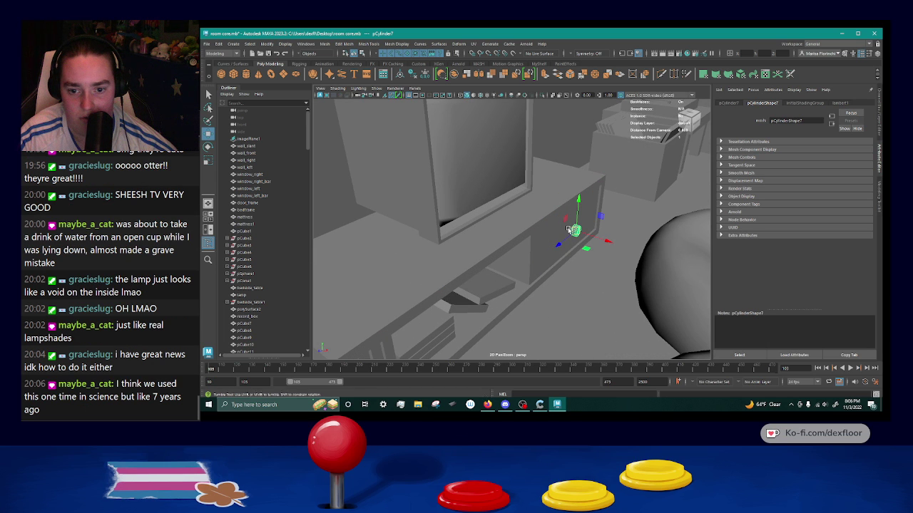
scroll(571, 229, up, 4)
shift+click(604, 229)
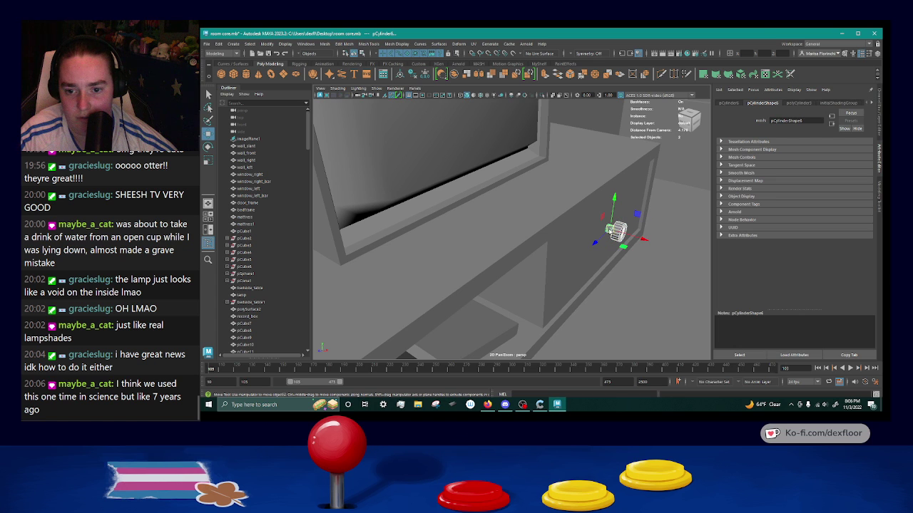
scroll(618, 277, down, 10)
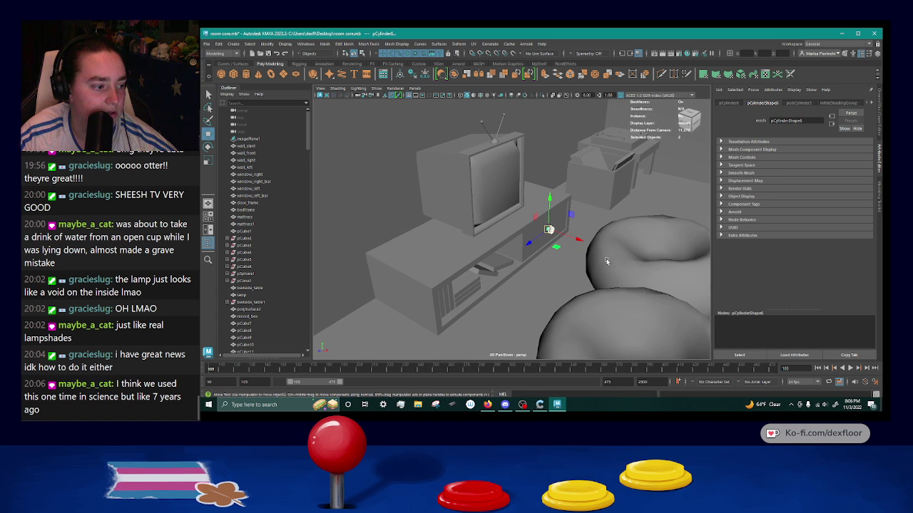
scroll(606, 262, down, 4)
scroll(610, 264, up, 4)
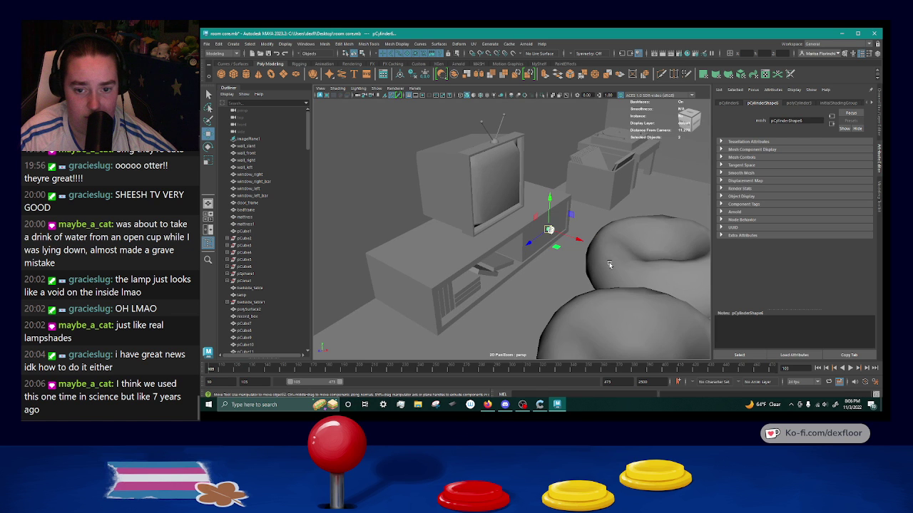
Duplicate the TV stand's cabinet knob and move the copy across the room to handle height at the door panel's edge.
alt+drag(623, 262, 462, 255)
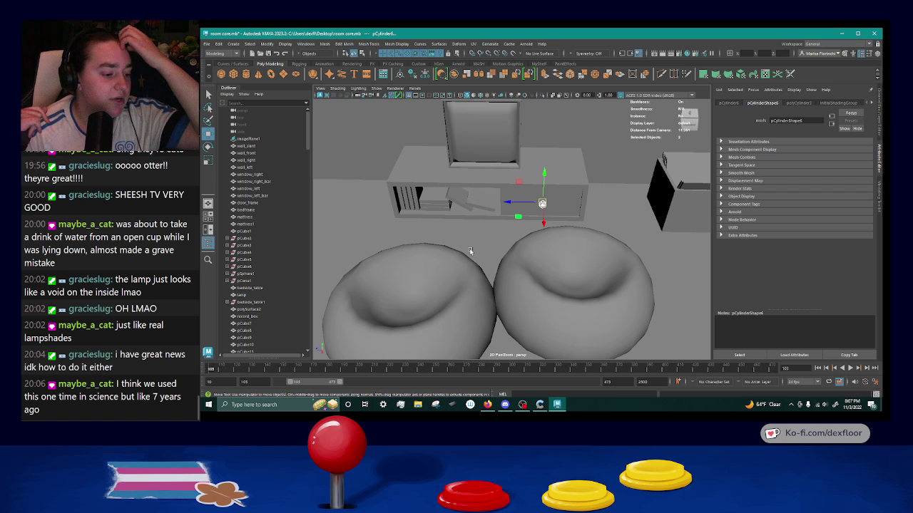
key(ctrl+d)
drag(499, 206, 467, 227)
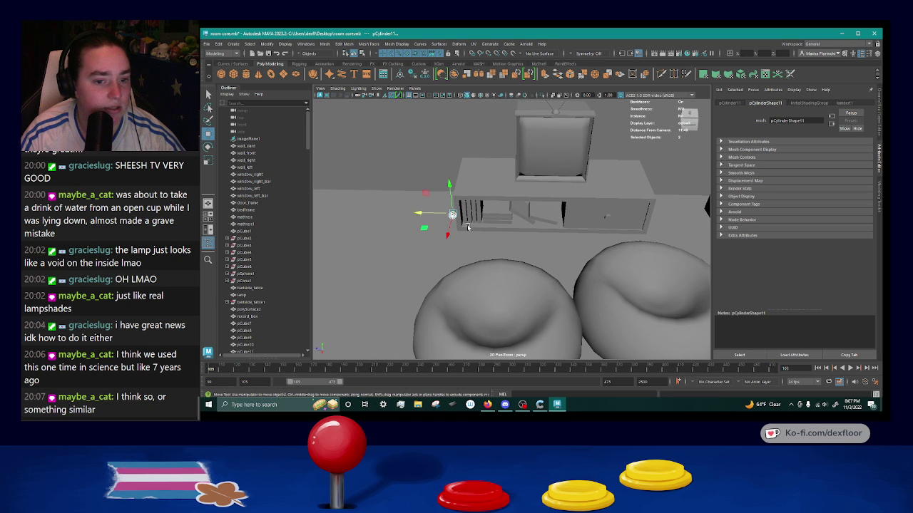
drag(346, 214, 531, 225)
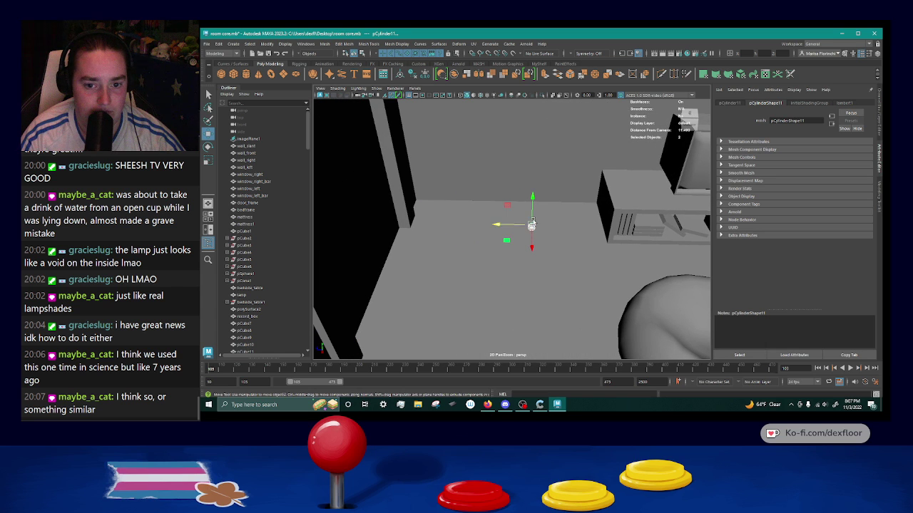
drag(465, 251, 552, 264)
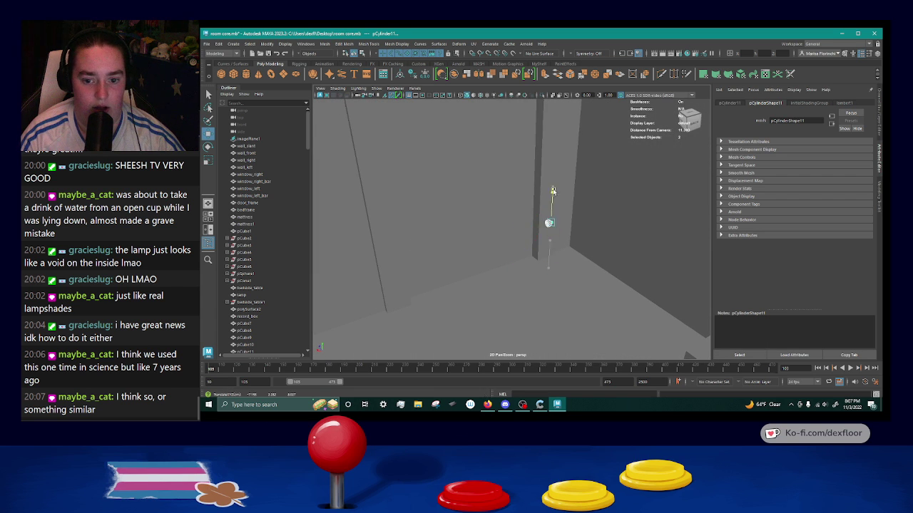
Scale the copied knob up uniformly to door-knob size.
click(209, 161)
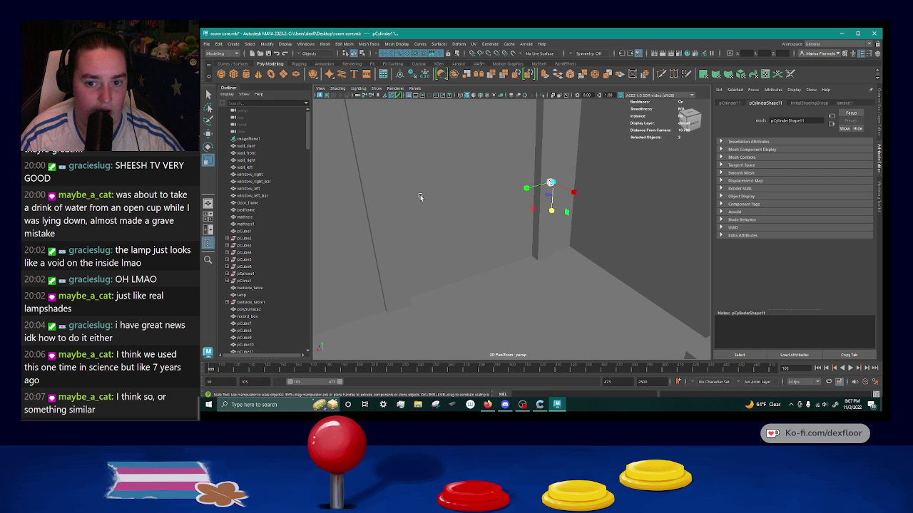
drag(551, 184, 542, 204)
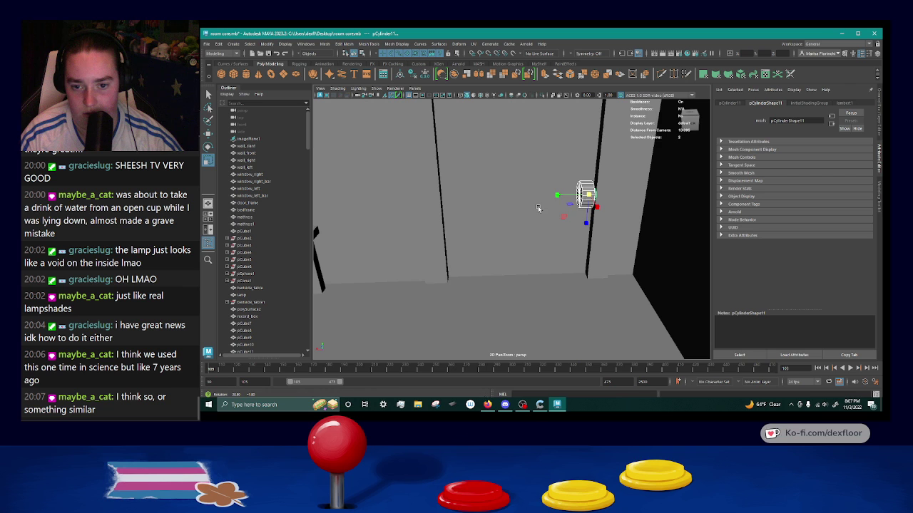
drag(611, 196, 569, 198)
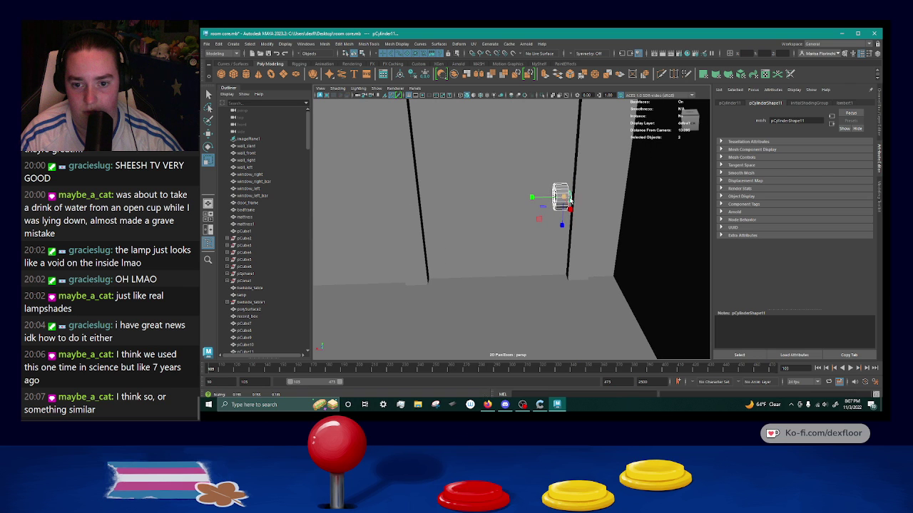
click(534, 247)
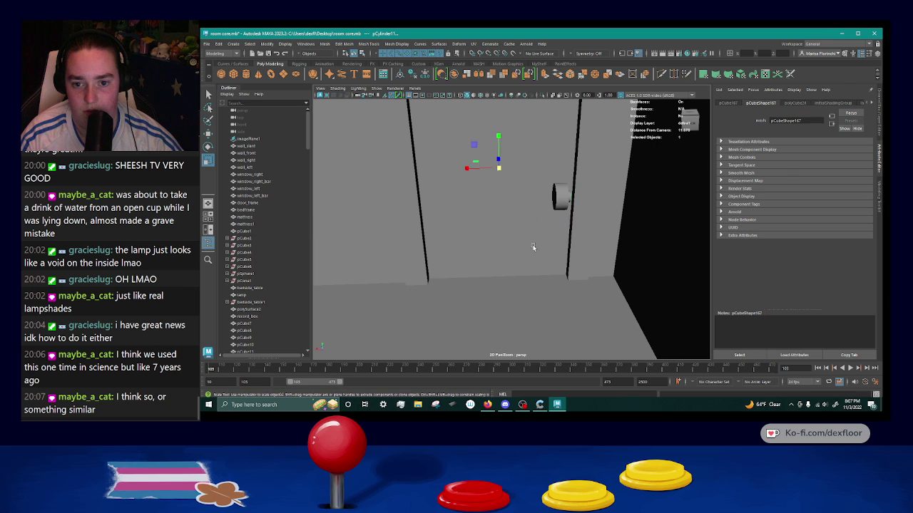
Select the thin shaft cylinder of the door knob without its wide disc.
click(561, 197)
drag(574, 211, 489, 186)
scroll(586, 212, up, 3)
click(550, 190)
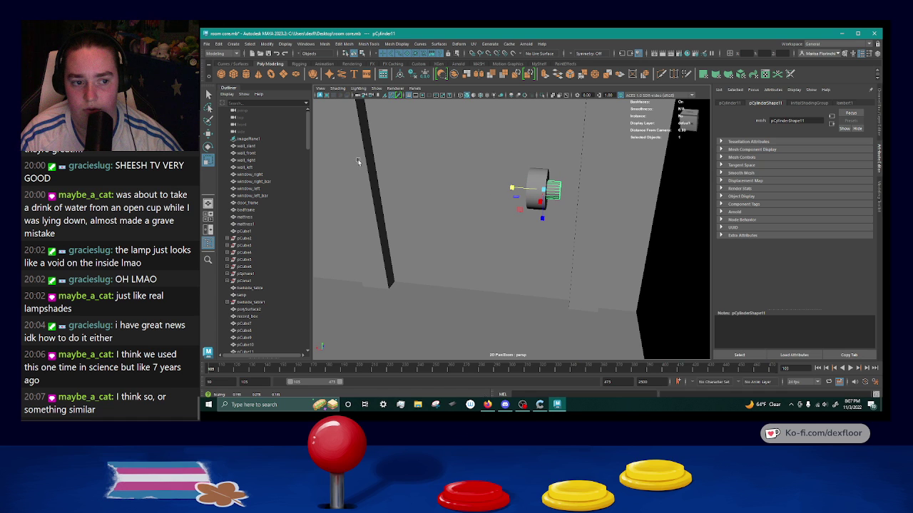
key(q)
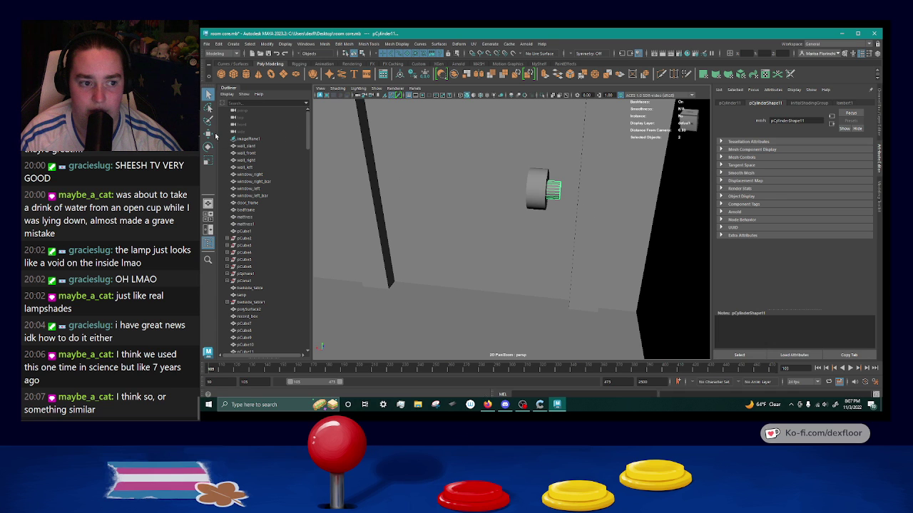
key(w)
drag(513, 189, 535, 195)
key(ctrl+z)
click(552, 191)
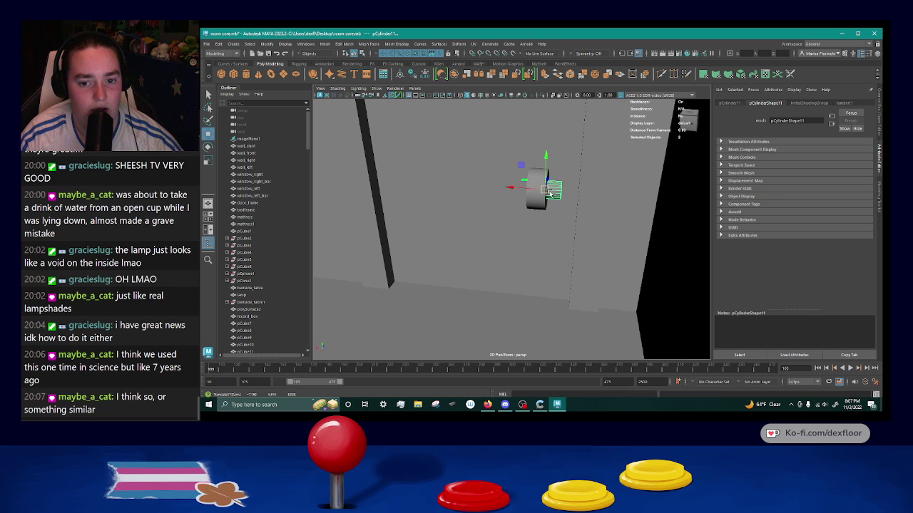
drag(511, 188, 531, 191)
key(ctrl+z)
Keep only the knob's shaft cylinder selected and slide it away from the disc toward the far side of the door.
drag(598, 199, 567, 200)
drag(497, 155, 485, 196)
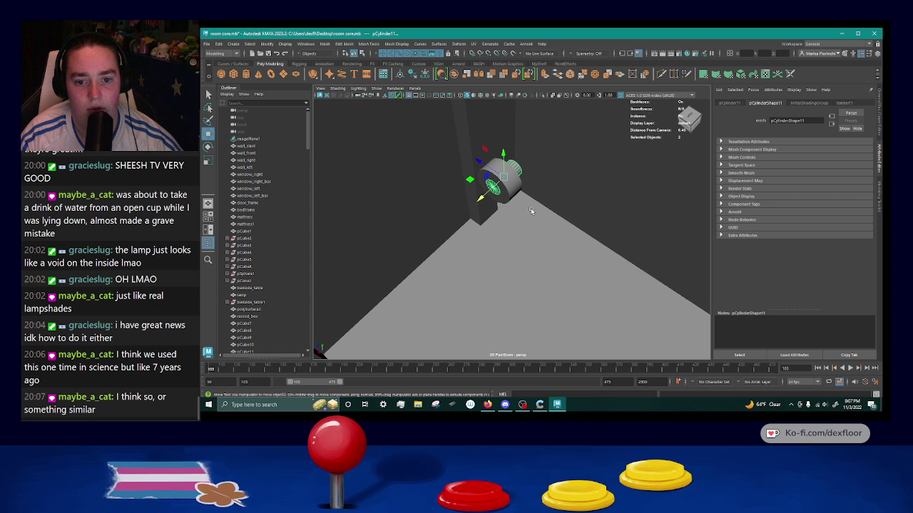
ctrl+click(441, 198)
mouse_move(483, 198)
mouse_down()
mouse_move(501, 193)
mouse_move(468, 190)
mouse_up()
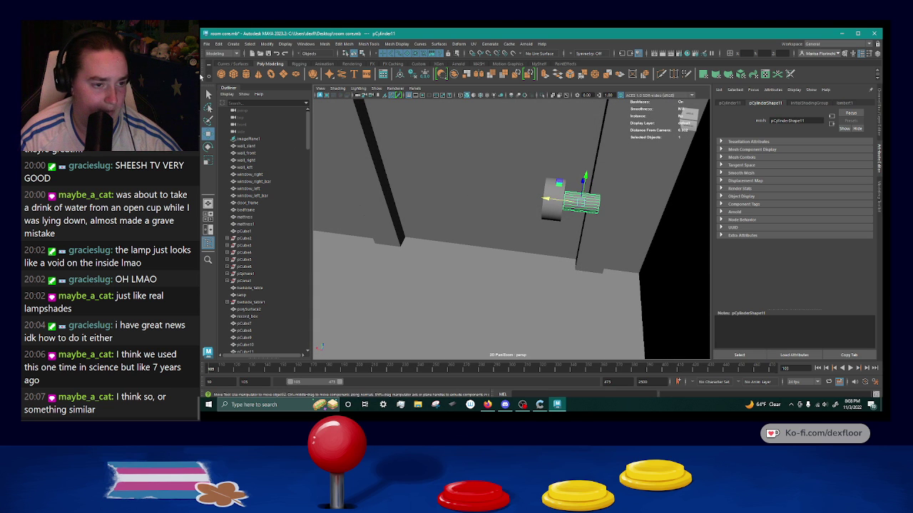
Lengthen the knob's shaft along its axis and shift it so it runs from the disc through the door.
click(208, 147)
key(r)
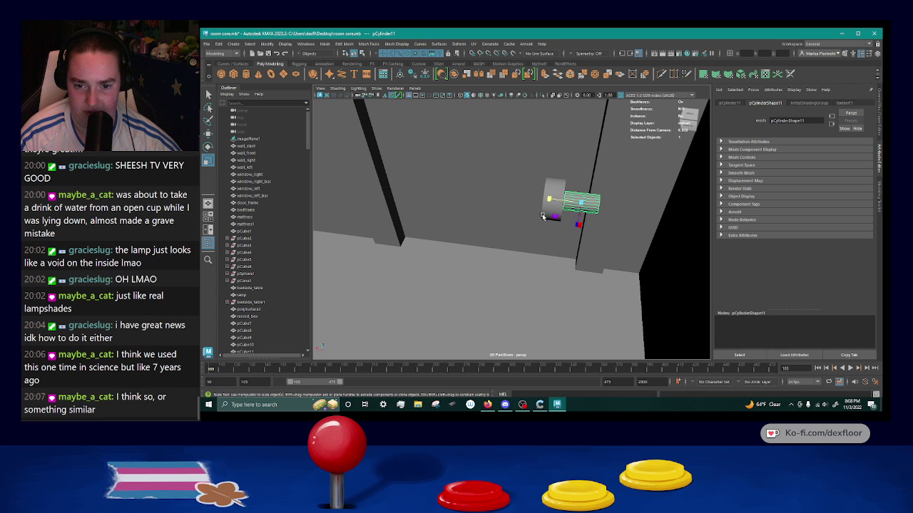
drag(549, 199, 505, 192)
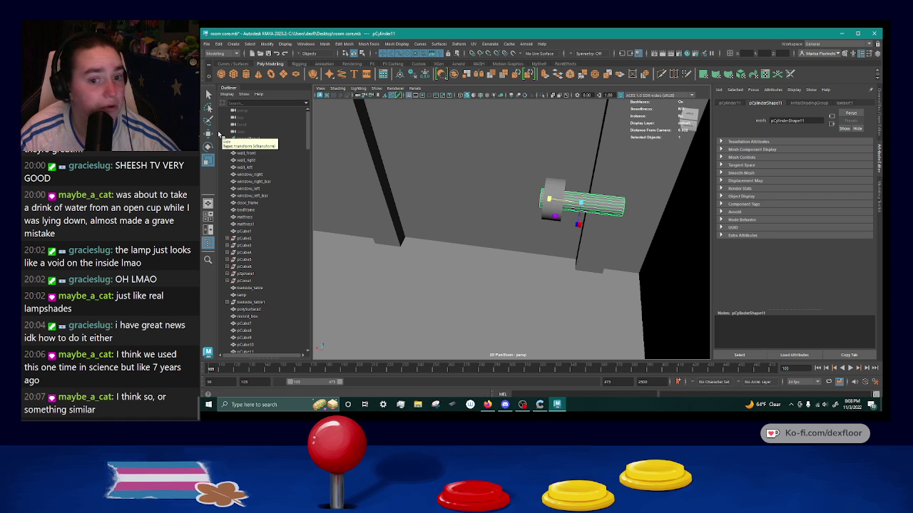
click(209, 148)
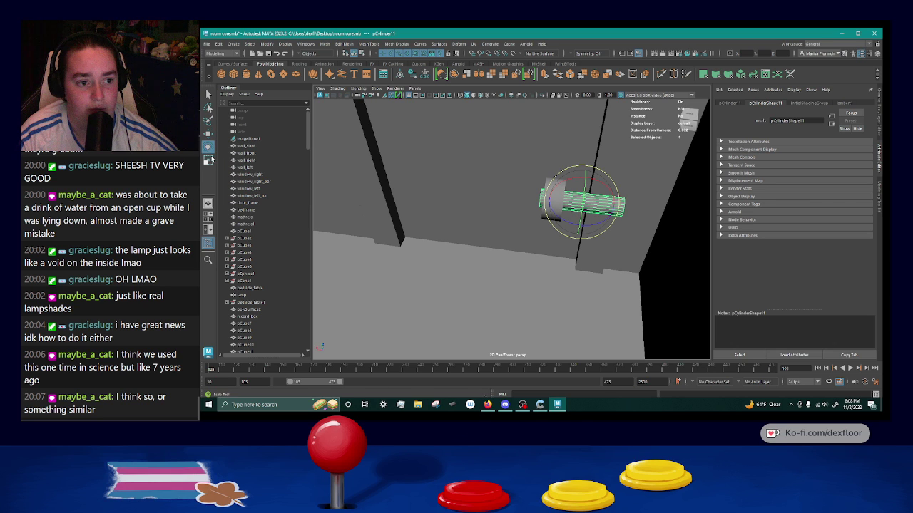
click(209, 161)
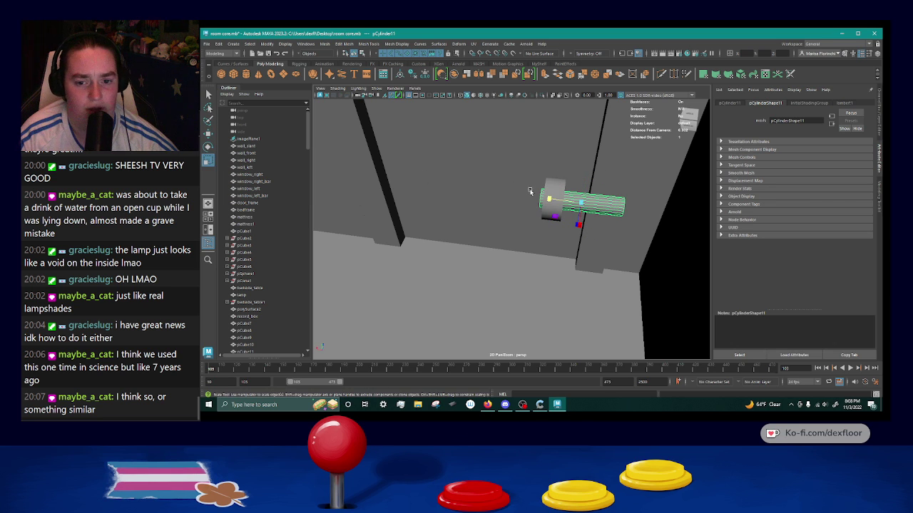
key(w)
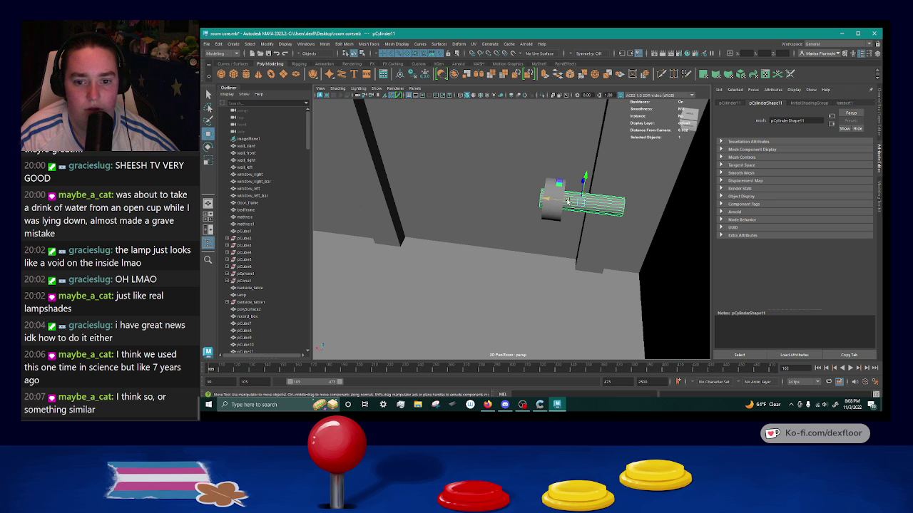
Duplicate the knob's wide disc and move the copy along the shaft to its opposite end.
click(557, 217)
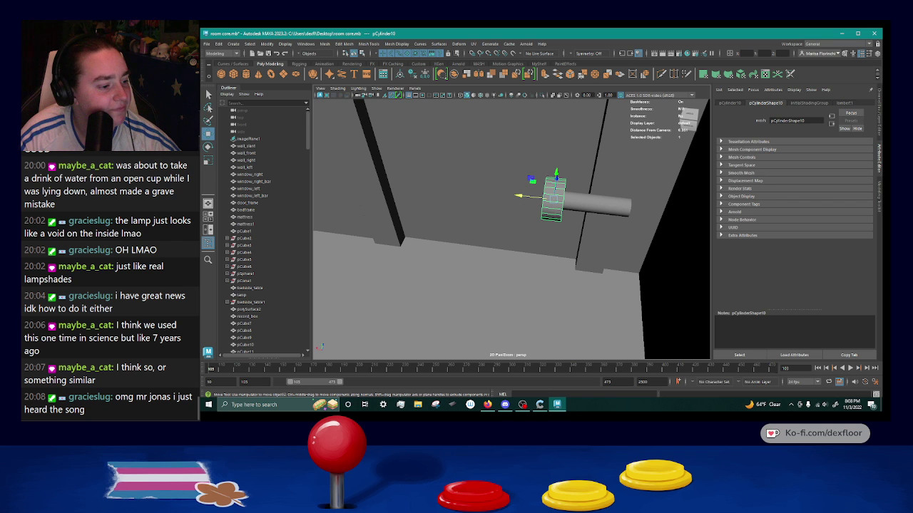
key(alt+Tab)
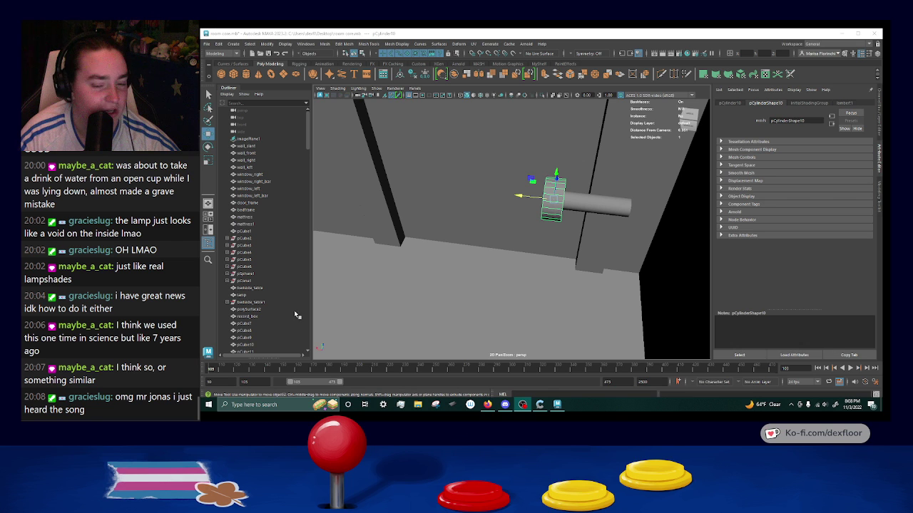
mouse_move(533, 236)
mouse_down()
mouse_move(567, 238)
mouse_move(542, 234)
mouse_up()
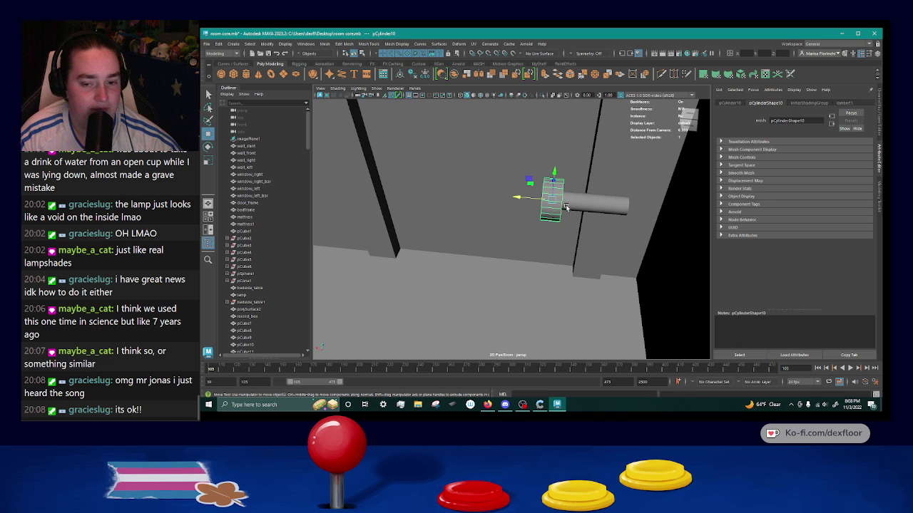
key(ctrl+d)
drag(565, 207, 597, 207)
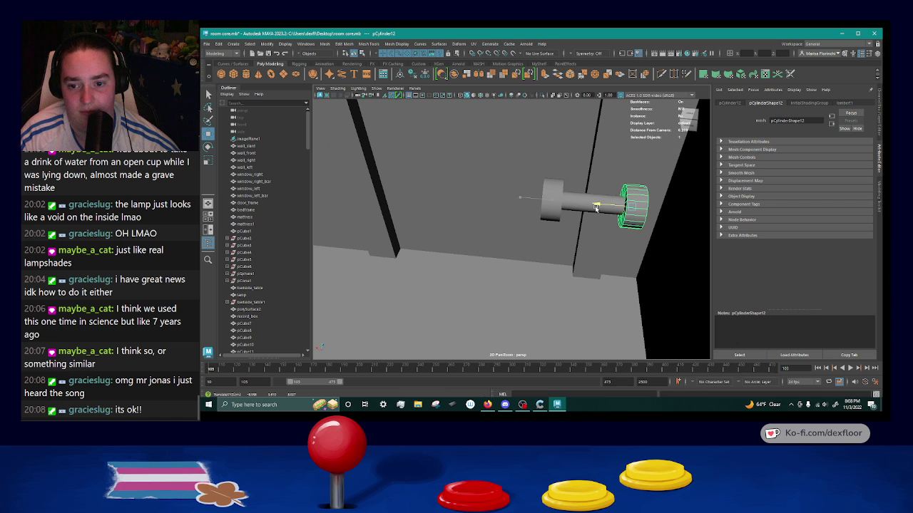